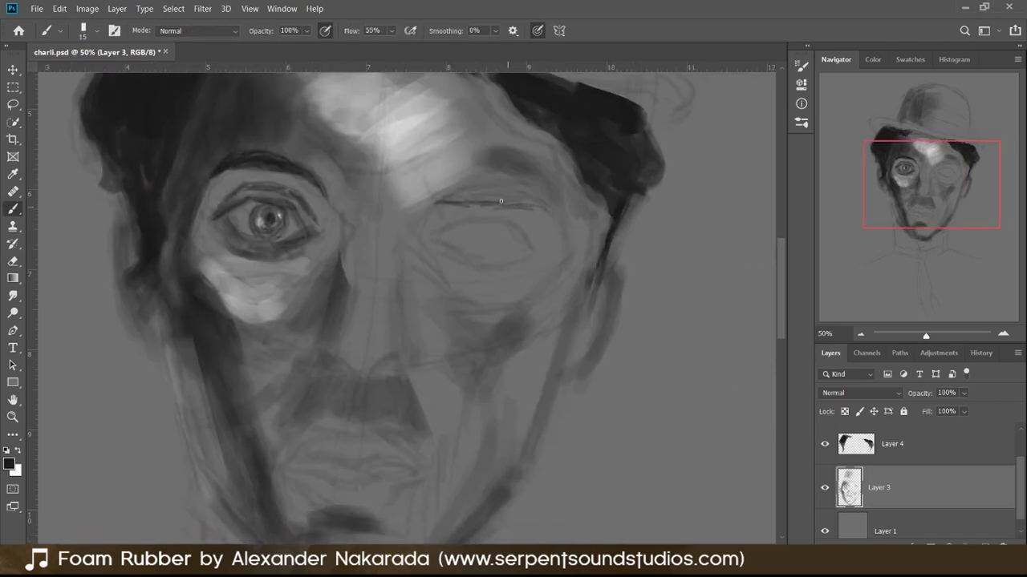
# Undo the stray stroke, then paint the right eyebrow, lids, iris and pupil.
pyautogui.hotkey('ctrl', 'z')
pyautogui.moveTo(437, 201); pyautogui.dragTo(557, 218)
pyautogui.press('[')
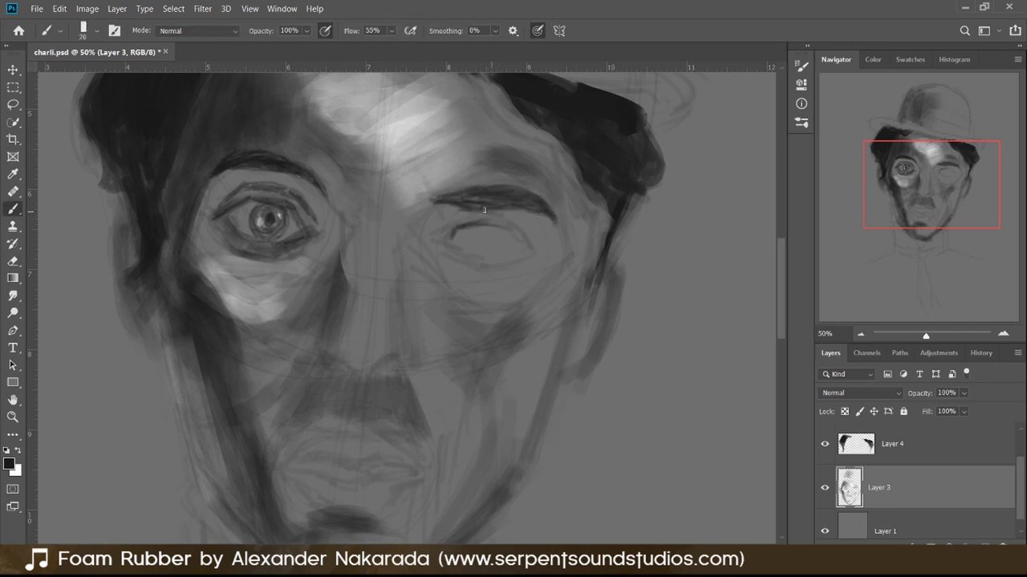
pyautogui.press('l')
pyautogui.moveTo(449, 189); pyautogui.dragTo(443, 193)
pyautogui.hotkey('ctrl', 'd')
pyautogui.press('b')
pyautogui.moveTo(456, 234); pyautogui.dragTo(526, 241)
pyautogui.moveTo(457, 255); pyautogui.dragTo(548, 255)
pyautogui.scroll(1, 460, 268)
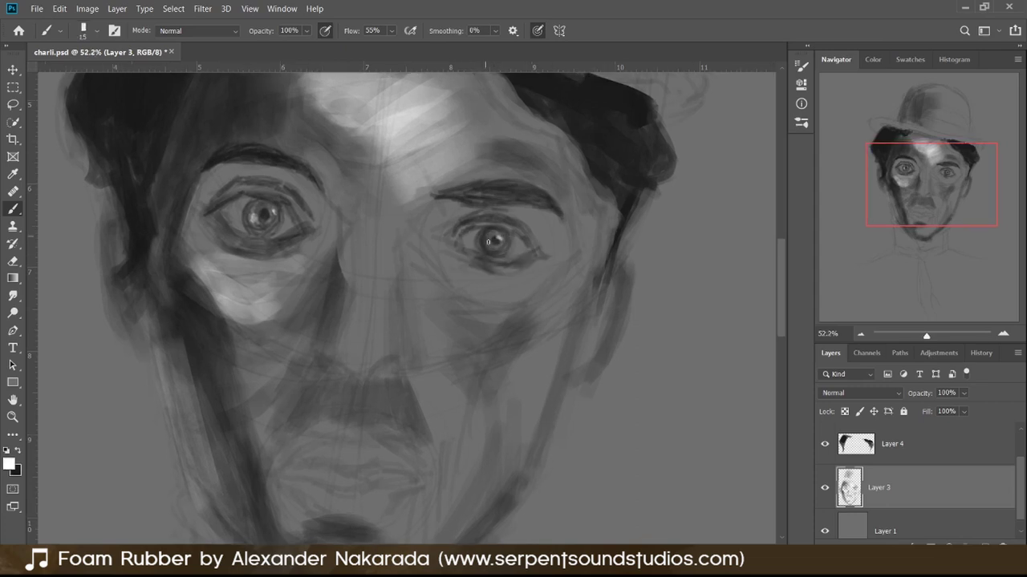
# Lasso the painted right eye and scale and rotate it to fit.
pyautogui.press('l')
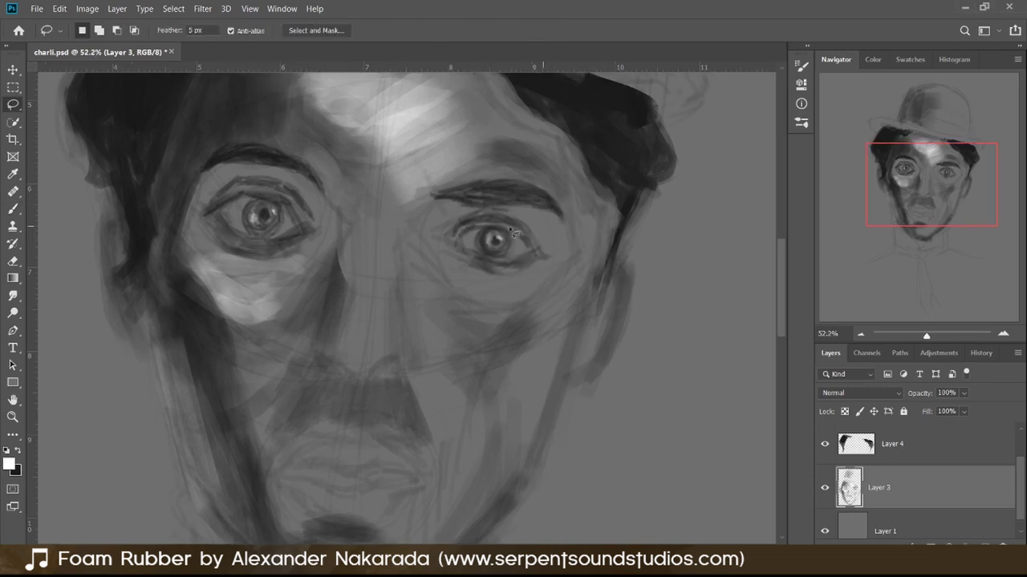
pyautogui.moveTo(433, 233); pyautogui.dragTo(437, 234)
pyautogui.hotkey('ctrl', 't')
pyautogui.moveTo(579, 192); pyautogui.dragTo(576, 184)
pyautogui.press('Return')
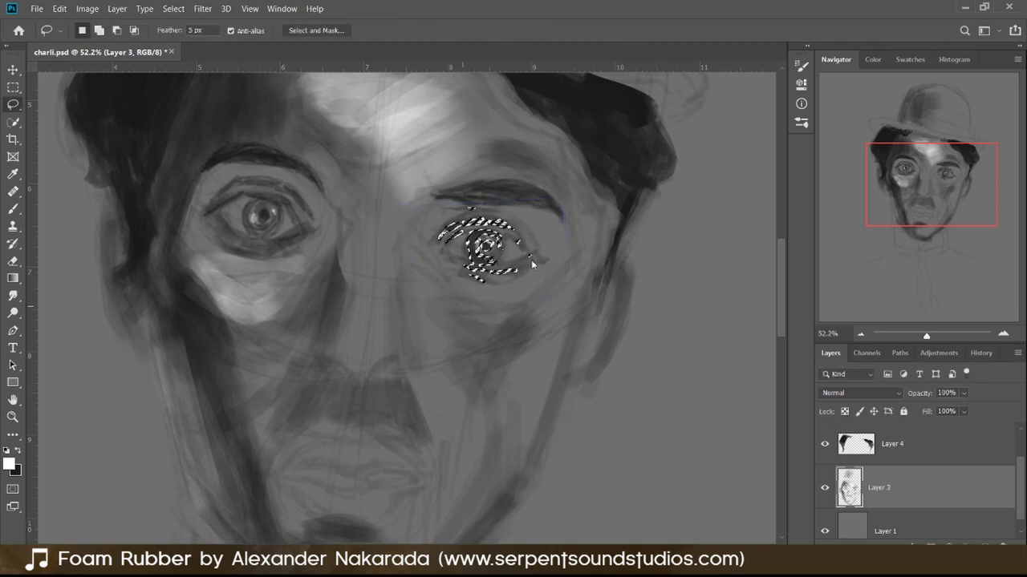
pyautogui.hotkey('ctrl', 'd')
pyautogui.press('b')
pyautogui.press('x')
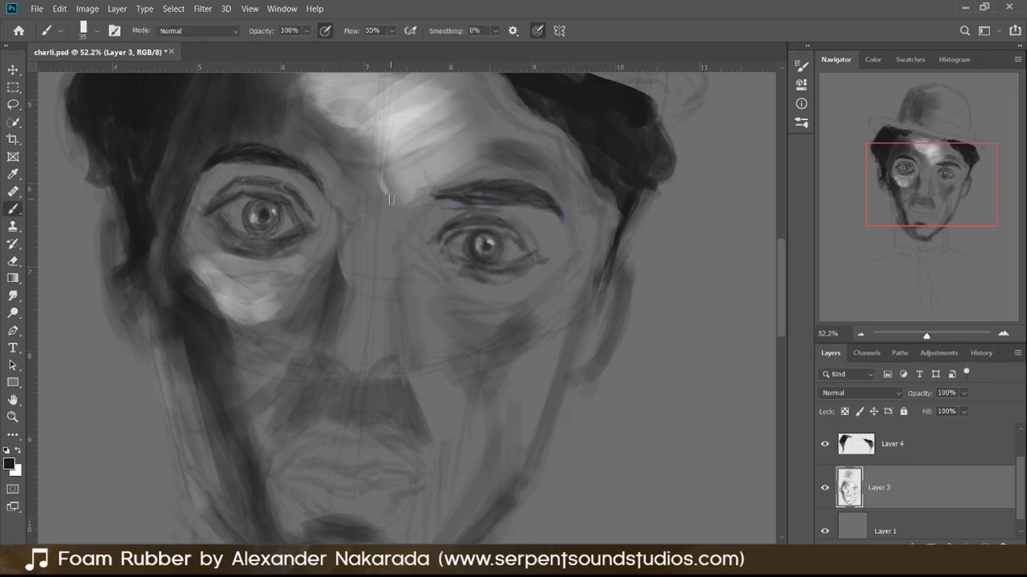
# Recentre the face and merge Layer 4 down into the face layer.
pyautogui.moveTo(320, 260); pyautogui.dragTo(470, 270)
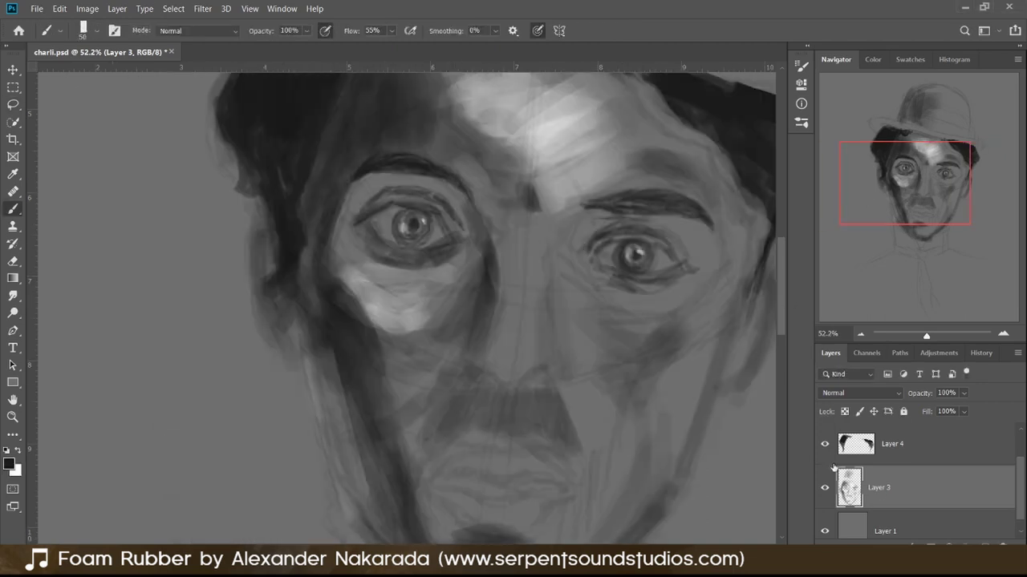
pyautogui.press('l')
pyautogui.moveTo(593, 221); pyautogui.dragTo(697, 285)
pyautogui.hotkey('ctrl', 'd')
pyautogui.press('b')
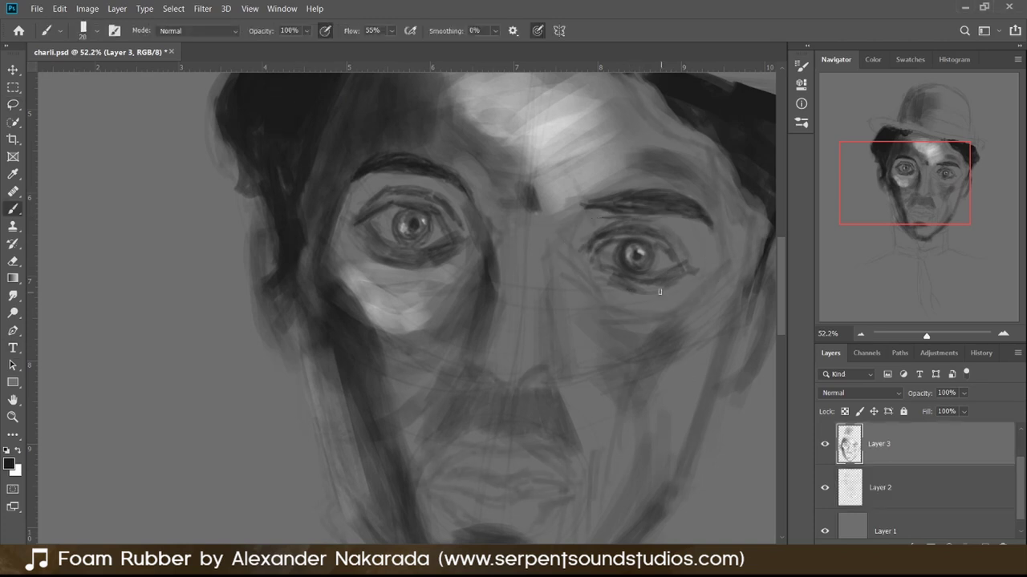
pyautogui.hotkey('ctrl', '+')
# Brighten the nose bridge with light strokes and add new empty Layer 5.
pyautogui.moveTo(444, 220); pyautogui.dragTo(435, 353)
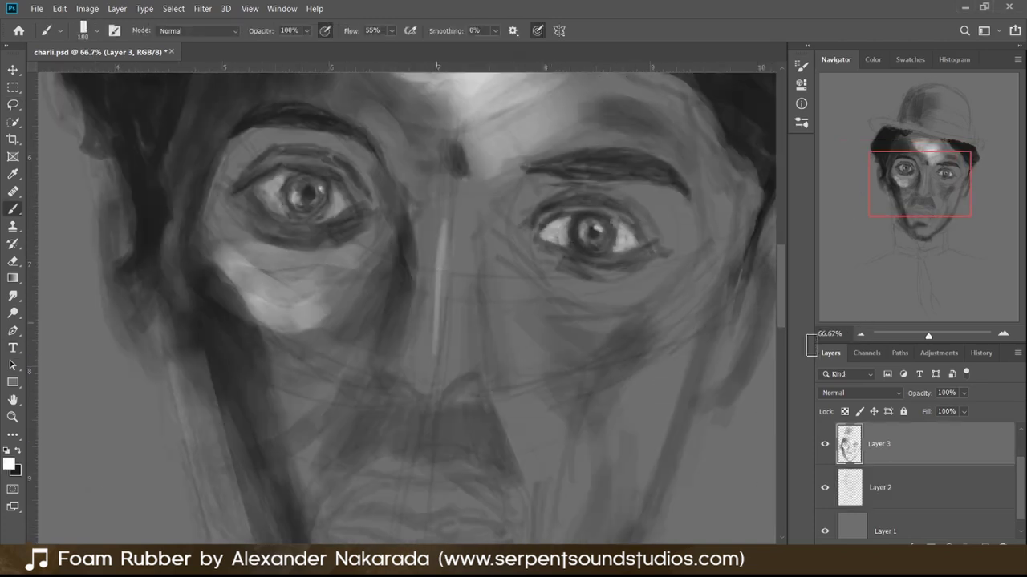
pyautogui.hotkey('ctrl', '-')
pyautogui.hotkey('ctrl', '-')
pyautogui.moveTo(429, 256)
pyautogui.mouseDown()
pyautogui.moveTo(425, 337)
pyautogui.moveTo(393, 325)
pyautogui.mouseUp()
pyautogui.press('x')
pyautogui.press('[')
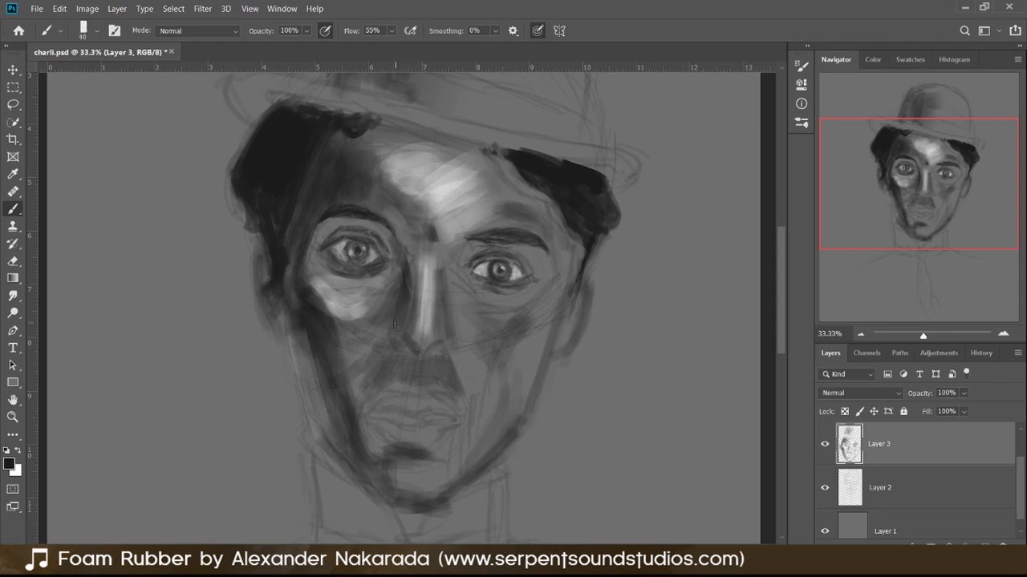
pyautogui.hotkey('ctrl', '+')
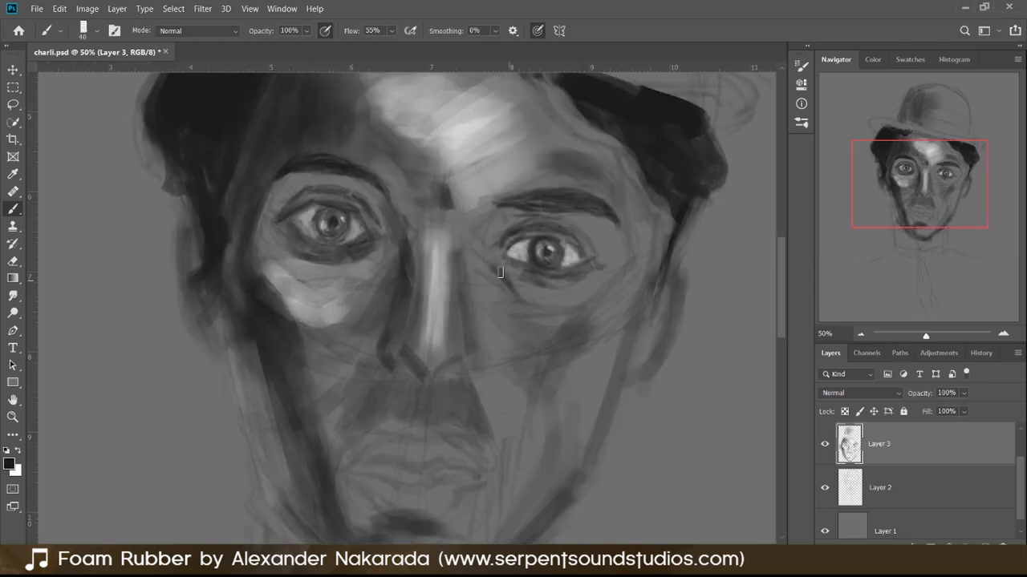
pyautogui.hotkey('ctrl', 'shift', 'alt', 'n')
# Darken the left eyebrow and shade the nose's right side and underside.
pyautogui.moveTo(312, 171); pyautogui.dragTo(381, 191)
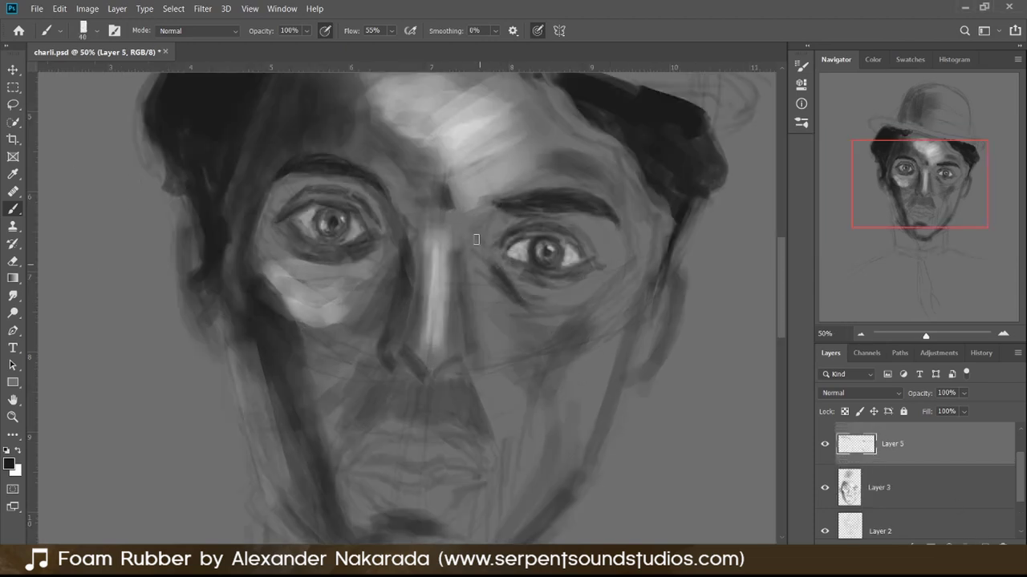
pyautogui.moveTo(464, 248); pyautogui.dragTo(462, 365)
pyautogui.press('x')
pyautogui.moveTo(455, 319); pyautogui.dragTo(449, 359)
pyautogui.press('x')
pyautogui.moveTo(377, 285); pyautogui.dragTo(404, 297)
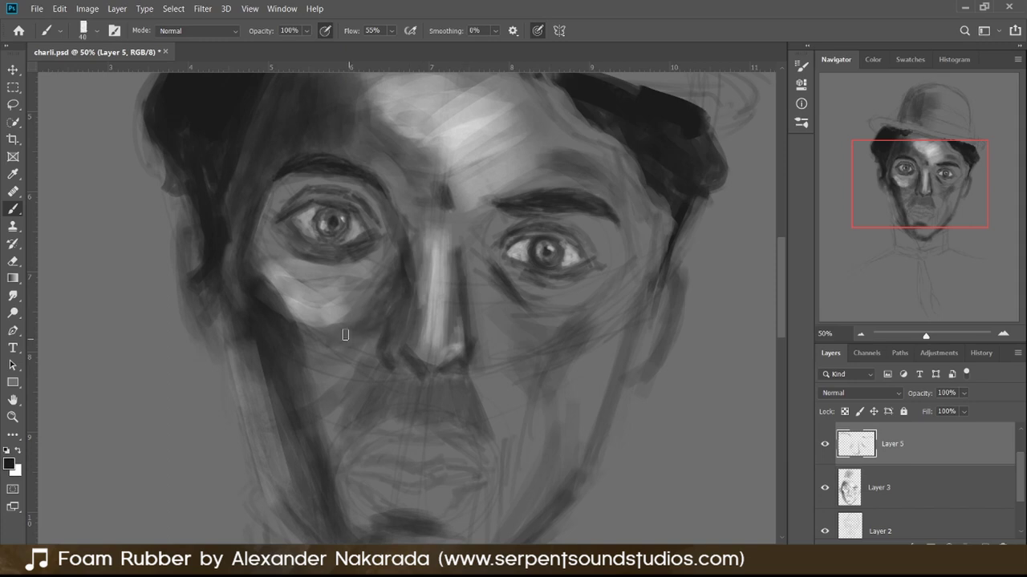
# Reframe the view, resize the brush and shade the left cheek.
pyautogui.moveTo(343, 337); pyautogui.dragTo(481, 340)
pyautogui.press('z')
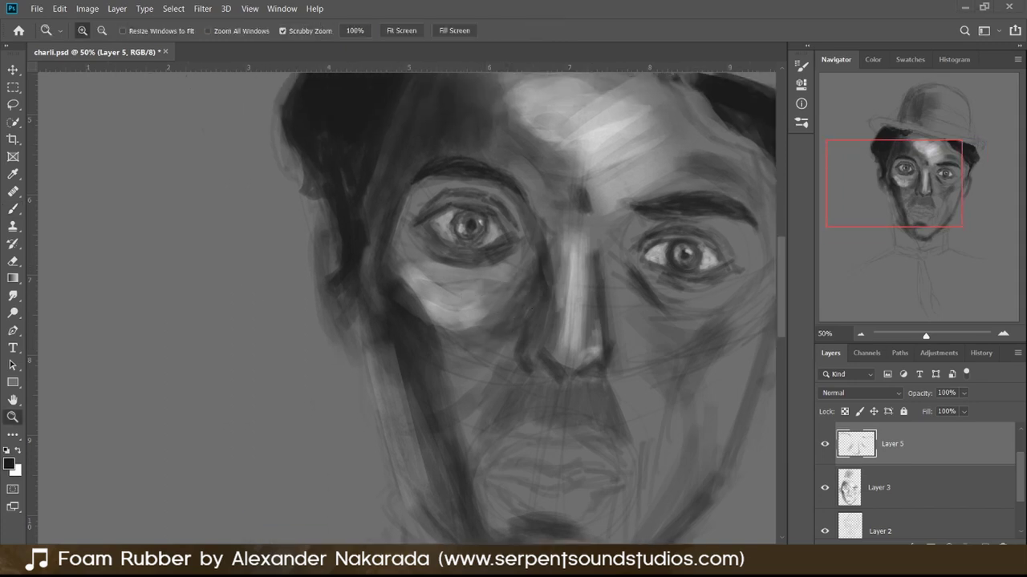
pyautogui.press('b')
pyautogui.hotkey('ctrl', '-')
pyautogui.hotkey('ctrl', '-')
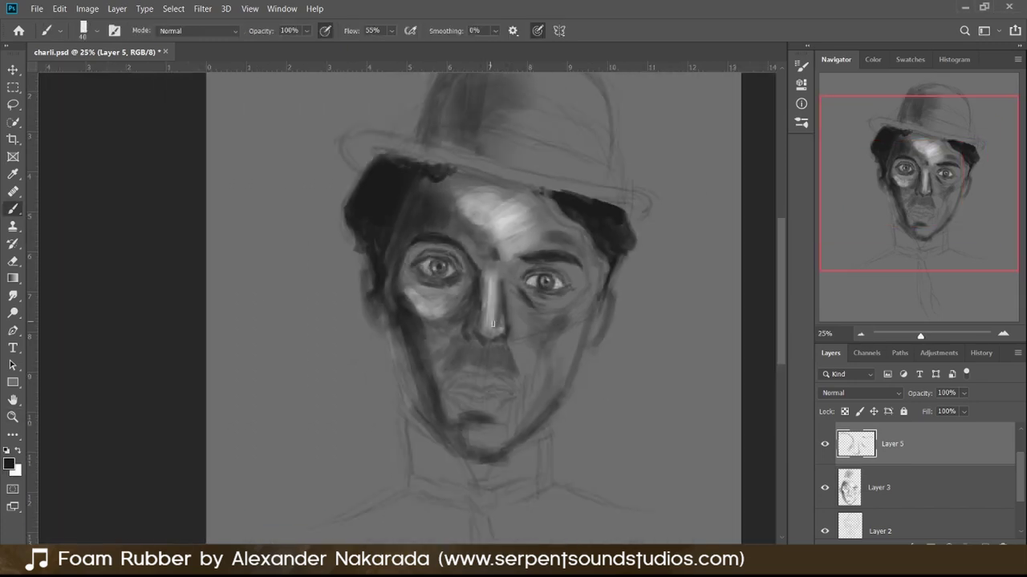
pyautogui.press('x')
pyautogui.hotkey('alt', '[')
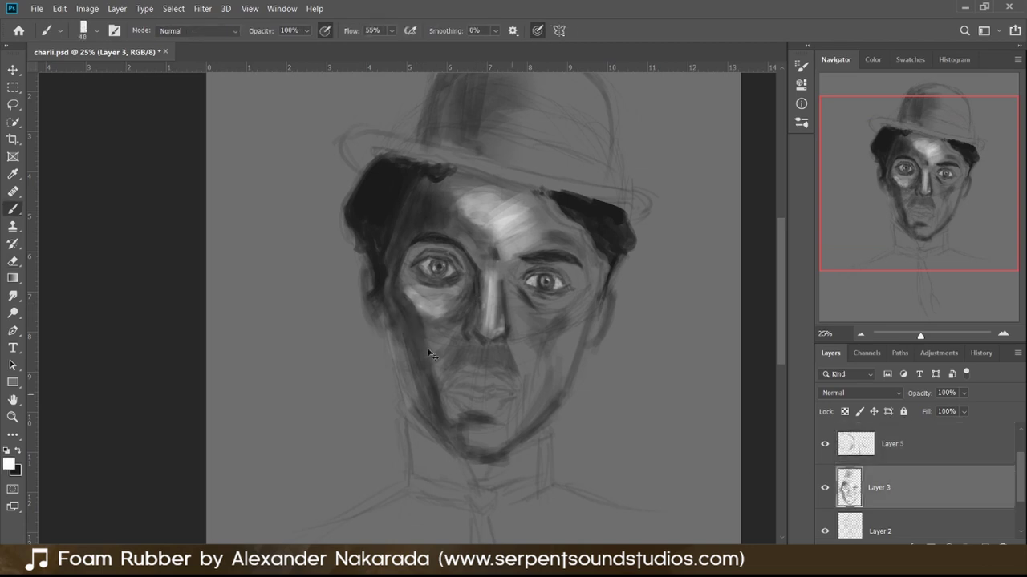
pyautogui.press('x')
pyautogui.press('[')
pyautogui.hotkey('ctrl', '+')
pyautogui.hotkey('ctrl', '+')
pyautogui.press('x')
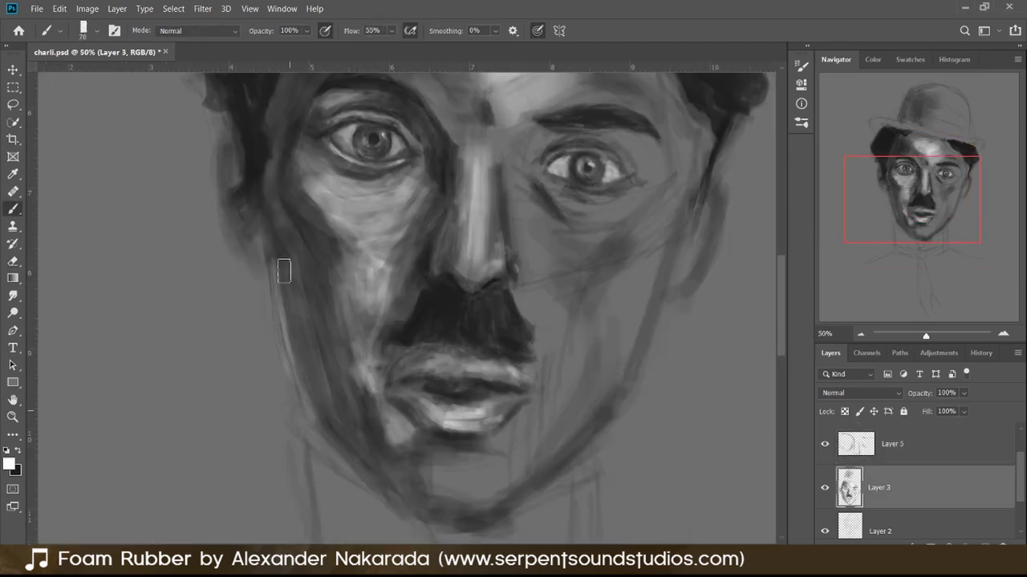
pyautogui.moveTo(284, 271); pyautogui.dragTo(289, 377)
# Highlight the left cheek with a long light stroke.
pyautogui.press('x')
pyautogui.press(']')
pyautogui.press(']')
pyautogui.press(']')
pyautogui.moveTo(281, 433); pyautogui.dragTo(322, 237)
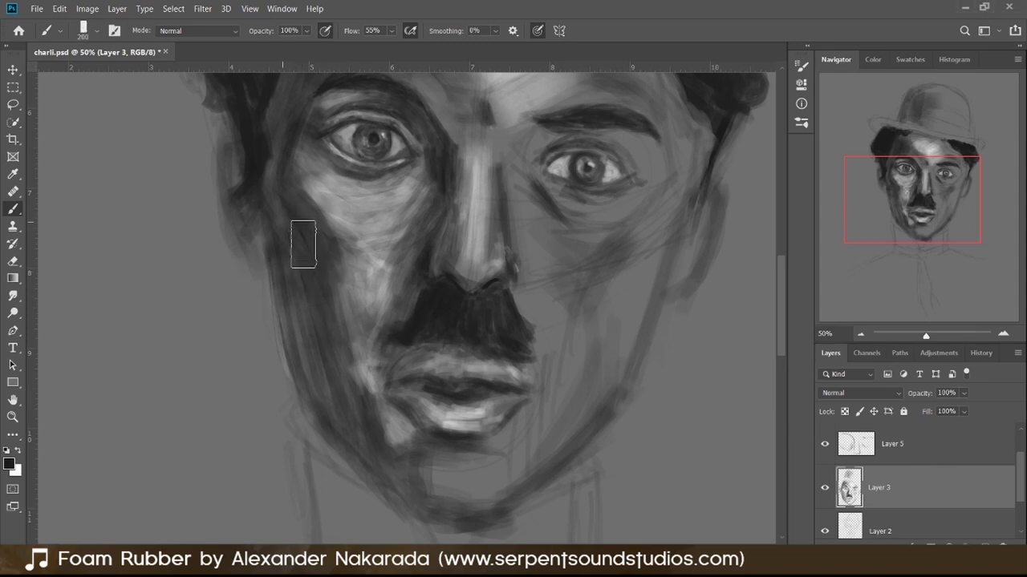
pyautogui.press(']')
pyautogui.press(']')
pyautogui.scroll(3, 307, 241)
pyautogui.scroll(3, 577, 317)
pyautogui.hscroll(-2, 578, 317)
pyautogui.press('x')
pyautogui.press(']')
pyautogui.press(']')
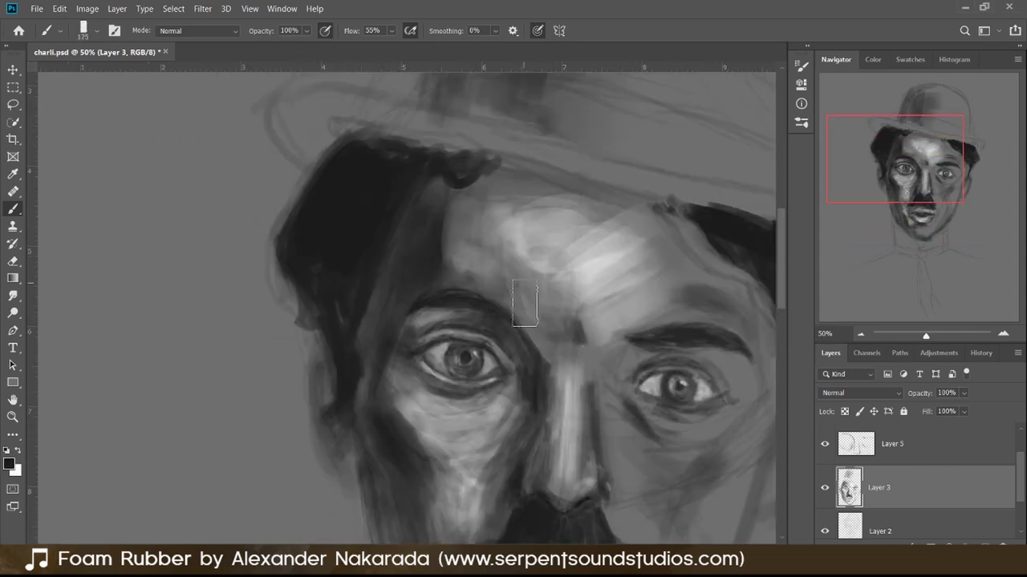
pyautogui.press('[')
pyautogui.press('[')
pyautogui.press('[')
# Zoom in on the mouth and darken the moustache and lips.
pyautogui.hotkey('ctrl', '+')
pyautogui.scroll(-5, 586, 298)
pyautogui.scroll(-1, 596, 254)
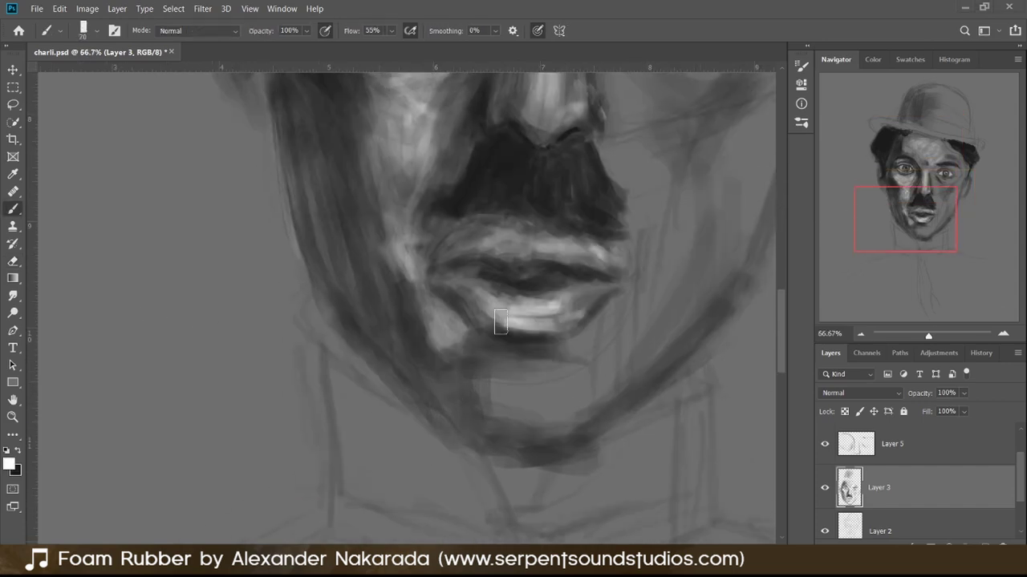
pyautogui.scroll(2, 500, 321)
pyautogui.hscroll(1, 500, 320)
pyautogui.press('x')
pyautogui.moveTo(412, 284)
pyautogui.mouseDown()
pyautogui.moveTo(488, 264)
pyautogui.moveTo(442, 334)
pyautogui.moveTo(499, 334)
pyautogui.mouseUp()
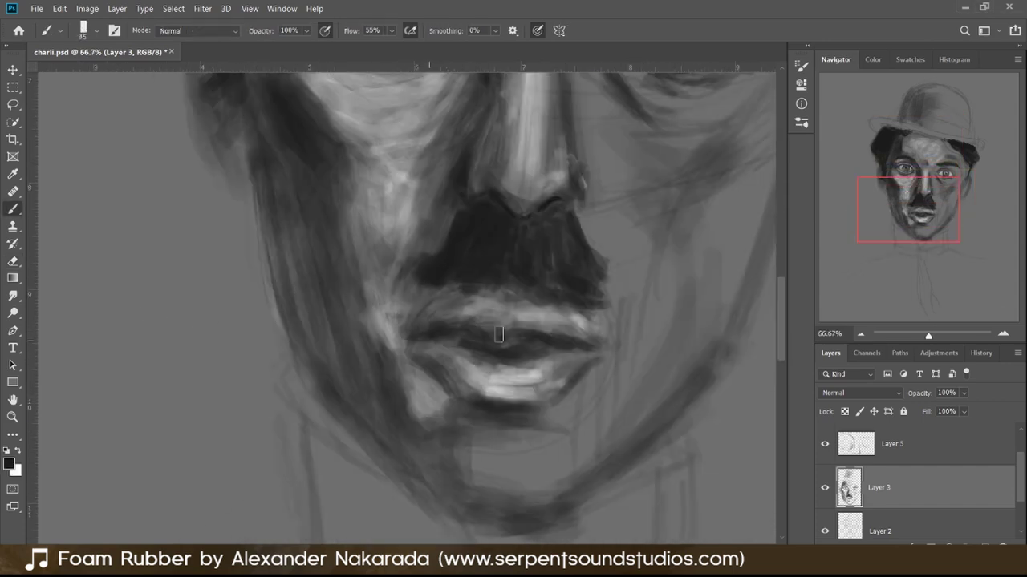
# Darken the lips and the line between them with a smaller brush.
pyautogui.scroll(2, 482, 297)
pyautogui.press('x')
pyautogui.press('[')
pyautogui.press('[')
pyautogui.press('[')
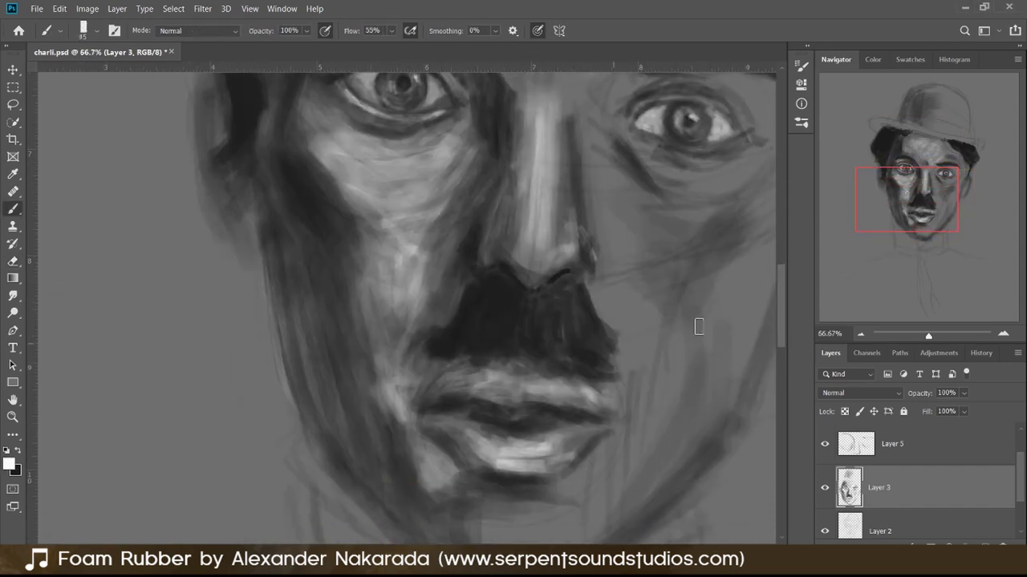
pyautogui.scroll(-4, 541, 522)
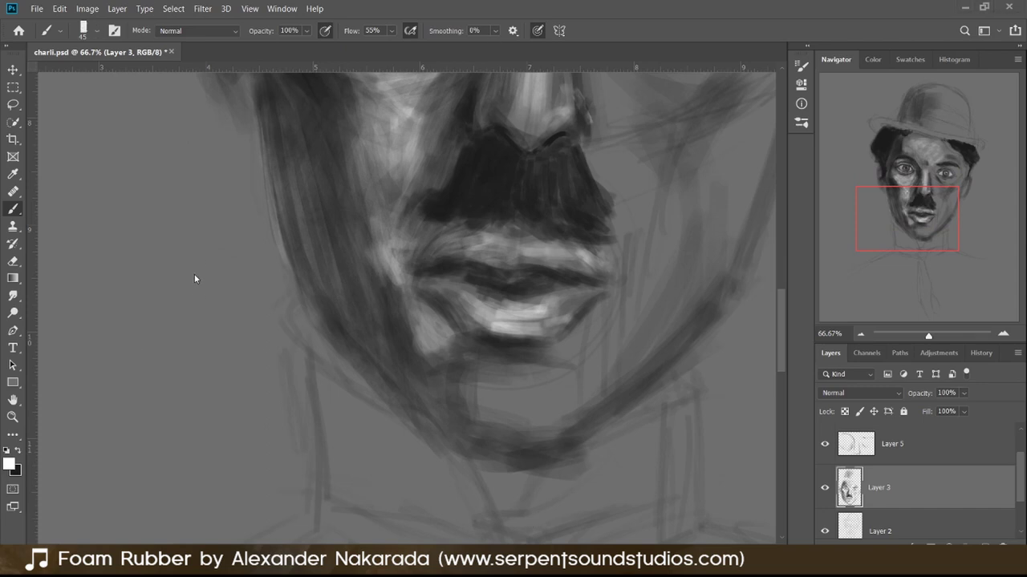
pyautogui.scroll(1, 496, 317)
pyautogui.press('[')
pyautogui.press('x')
pyautogui.moveTo(521, 304); pyautogui.dragTo(453, 293)
pyautogui.moveTo(517, 301)
pyautogui.mouseDown()
pyautogui.moveTo(624, 319)
pyautogui.moveTo(573, 385)
pyautogui.moveTo(591, 394)
pyautogui.moveTo(649, 374)
pyautogui.mouseUp()
pyautogui.scroll(-1, 608, 457)
# Brighten the chin, shade the left cheek and jaw, and darken the jaw line.
pyautogui.press('x')
pyautogui.press('x')
pyautogui.press('x')
pyautogui.press(']')
pyautogui.press(']')
pyautogui.press(']')
pyautogui.moveTo(534, 353)
pyautogui.mouseDown()
pyautogui.moveTo(416, 364)
pyautogui.moveTo(341, 305)
pyautogui.moveTo(353, 257)
pyautogui.mouseUp()
pyautogui.press('x')
pyautogui.press('x')
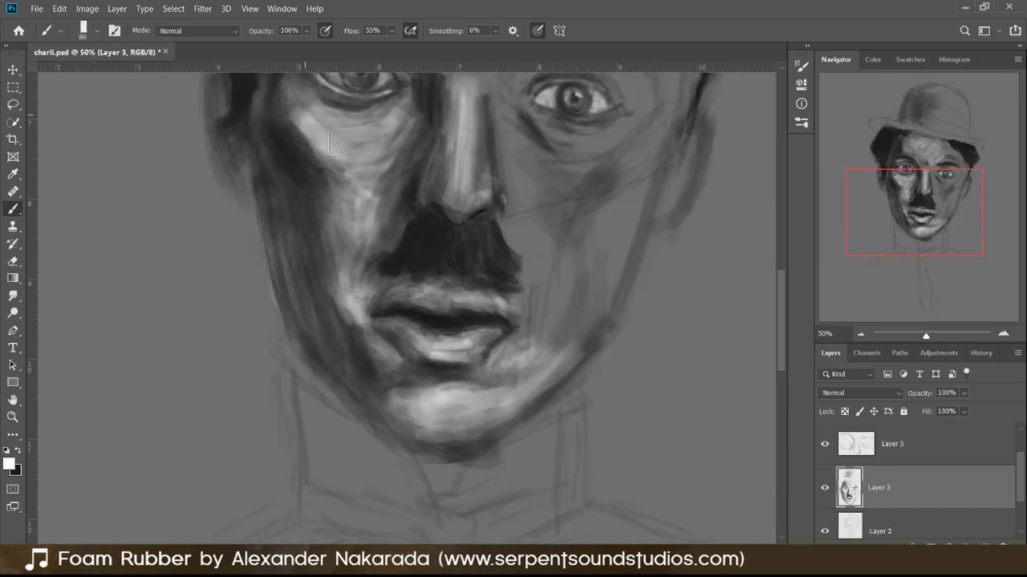
pyautogui.moveTo(321, 128); pyautogui.dragTo(377, 224)
pyautogui.press('[')
pyautogui.press('[')
pyautogui.press('[')
pyautogui.press('x')
pyautogui.moveTo(388, 403); pyautogui.dragTo(366, 408)
pyautogui.press('x')
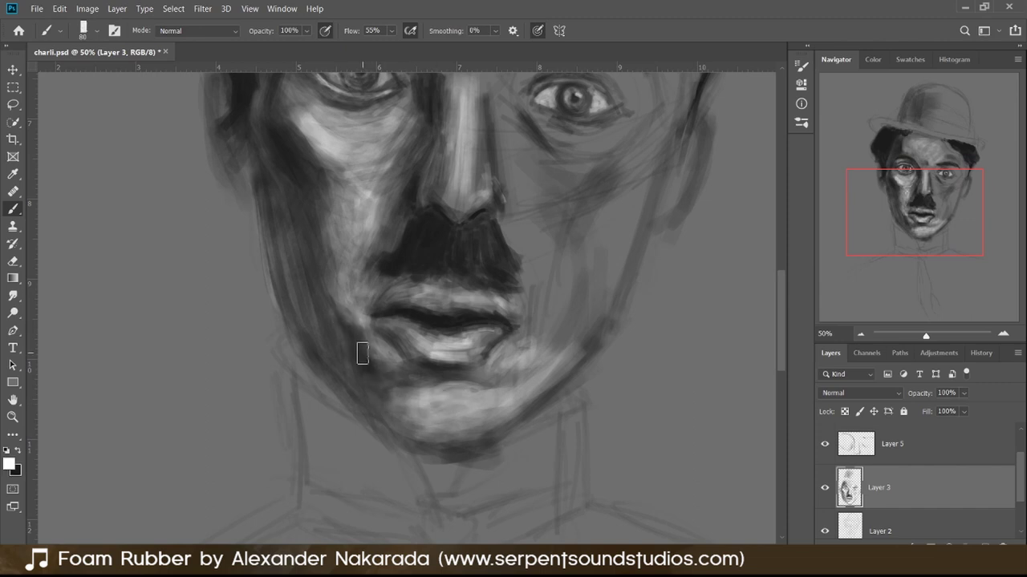
pyautogui.moveTo(360, 350)
pyautogui.mouseDown()
pyautogui.moveTo(407, 377)
pyautogui.moveTo(427, 349)
pyautogui.moveTo(465, 365)
pyautogui.mouseUp()
pyautogui.press('x')
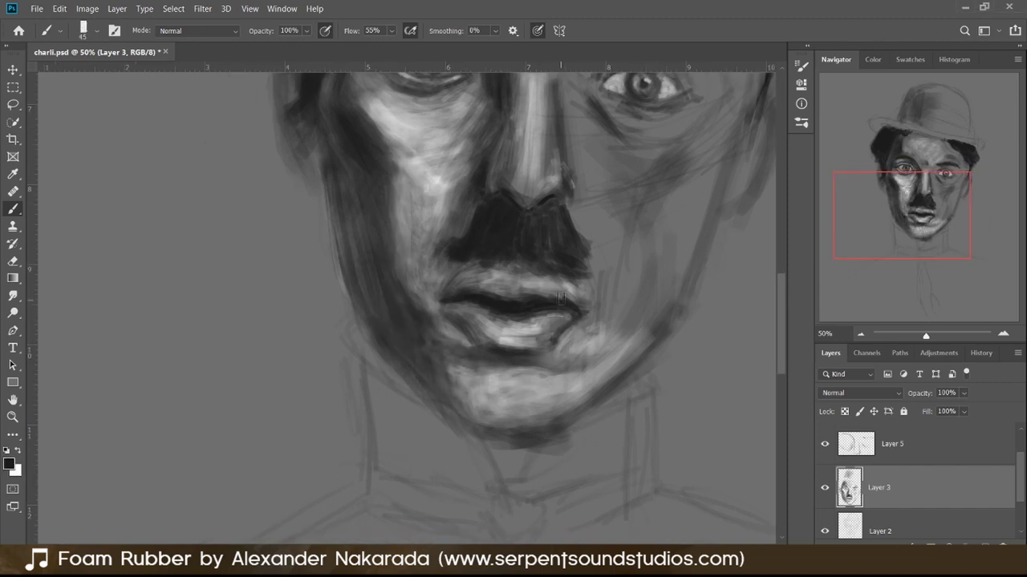
# Brighten the upper lip, darken the mouth's right corner and shade the right cheek.
pyautogui.press('x')
pyautogui.moveTo(589, 297); pyautogui.dragTo(433, 283)
pyautogui.press('x')
pyautogui.moveTo(586, 277)
pyautogui.mouseDown()
pyautogui.moveTo(601, 316)
pyautogui.moveTo(681, 184)
pyautogui.mouseUp()
pyautogui.press(']')
pyautogui.press(']')
pyautogui.press(']')
pyautogui.hotkey('ctrl', 'z')
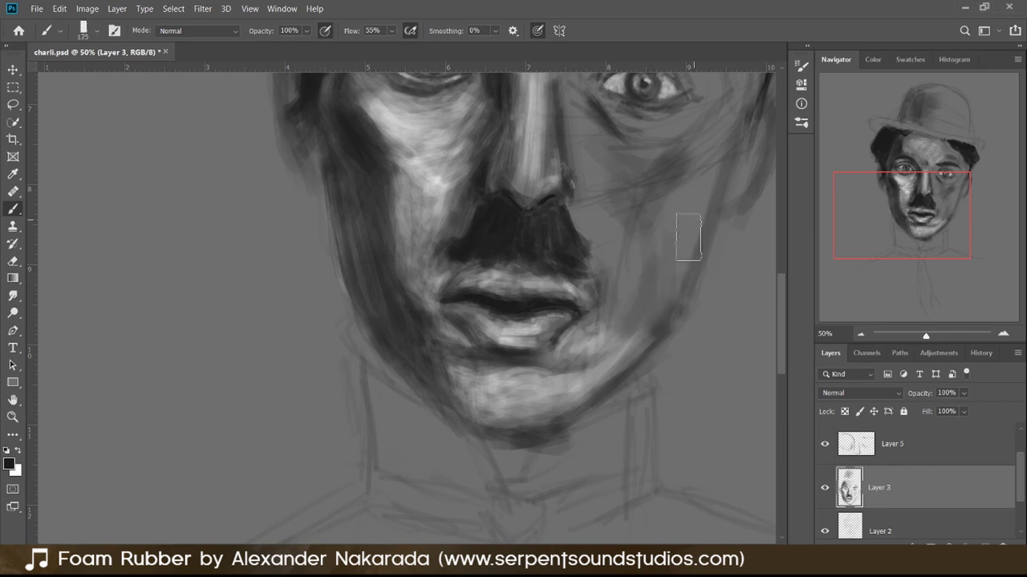
pyautogui.moveTo(688, 230)
pyautogui.mouseDown()
pyautogui.moveTo(590, 152)
pyautogui.moveTo(510, 237)
pyautogui.mouseUp()
pyautogui.press('[')
pyautogui.press('[')
pyautogui.press('[')
# Refine the nose shading and paint a light highlight down the nose.
pyautogui.moveTo(437, 148); pyautogui.dragTo(465, 241)
pyautogui.press('x')
pyautogui.moveTo(441, 177); pyautogui.dragTo(445, 240)
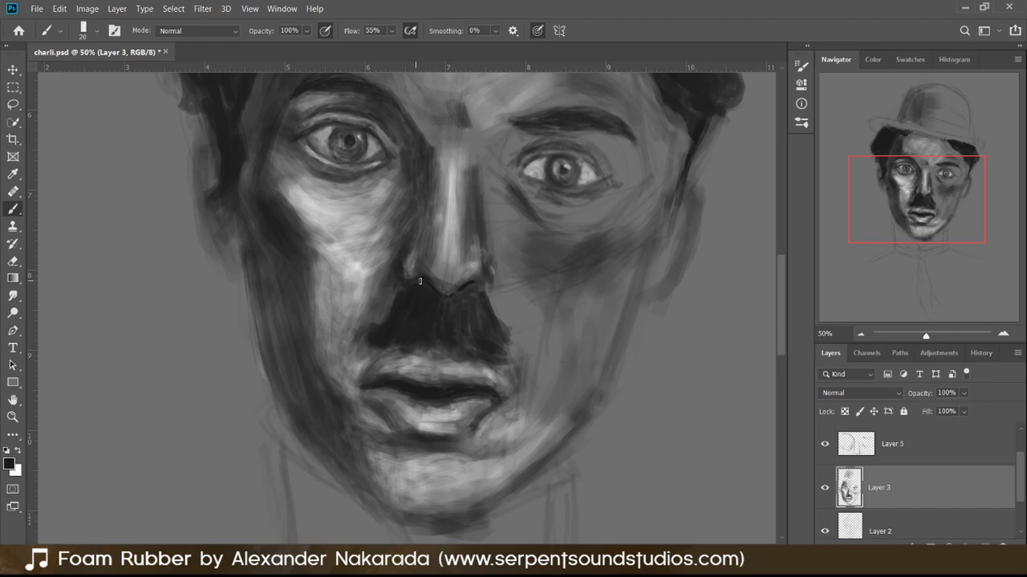
pyautogui.moveTo(393, 308); pyautogui.dragTo(409, 335)
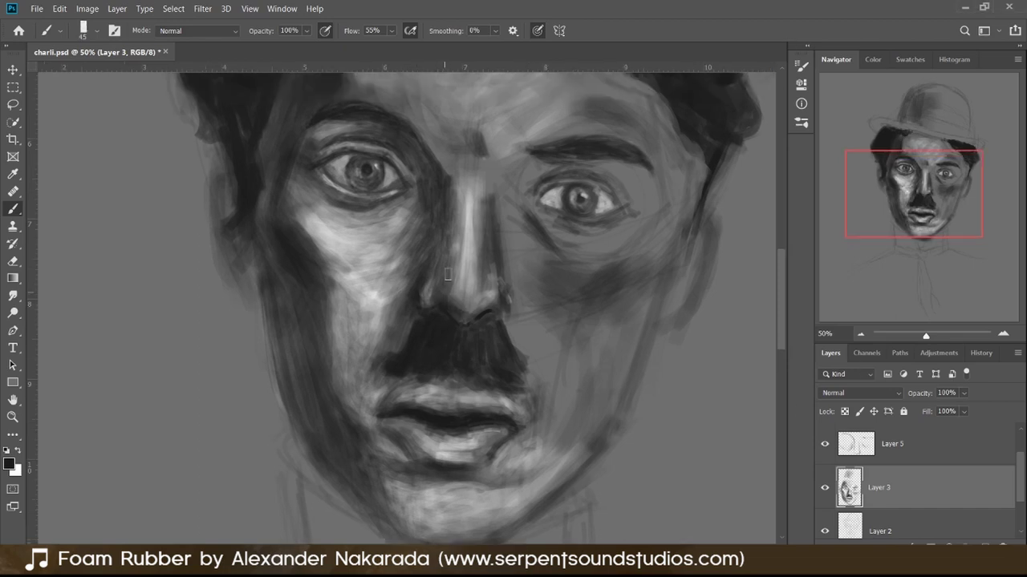
pyautogui.hotkey('ctrl', '+')
pyautogui.press('x')
pyautogui.scroll(-5, 499, 201)
pyautogui.moveTo(917, 257); pyautogui.dragTo(907, 194)
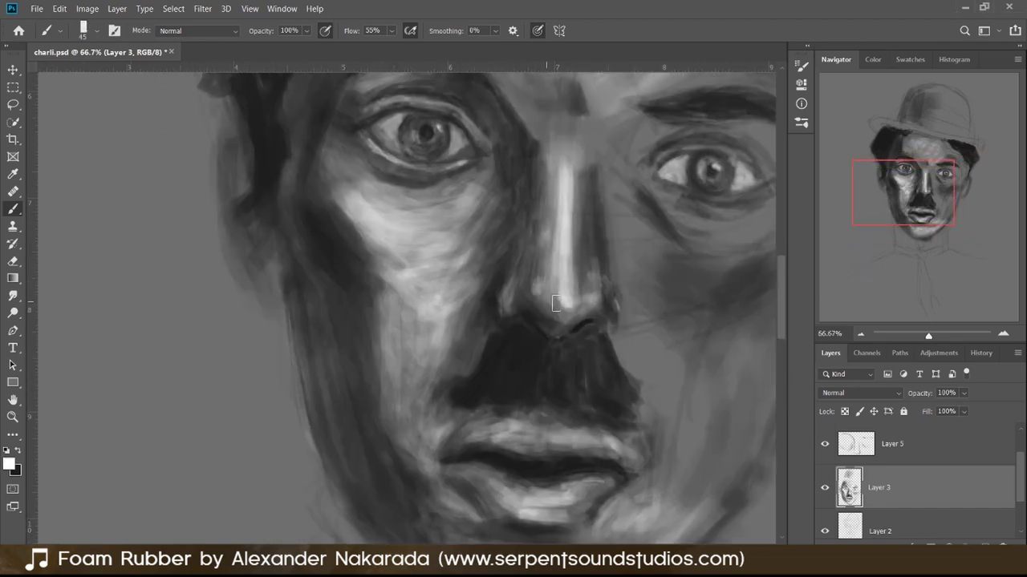
pyautogui.press('x')
pyautogui.press('x')
pyautogui.moveTo(519, 166)
pyautogui.mouseDown()
pyautogui.moveTo(503, 264)
pyautogui.moveTo(564, 290)
pyautogui.mouseUp()
pyautogui.hotkey('ctrl', '-')
pyautogui.hotkey('ctrl', '-')
# Paint light strokes on the right cheek and under the right eye.
pyautogui.press('e')
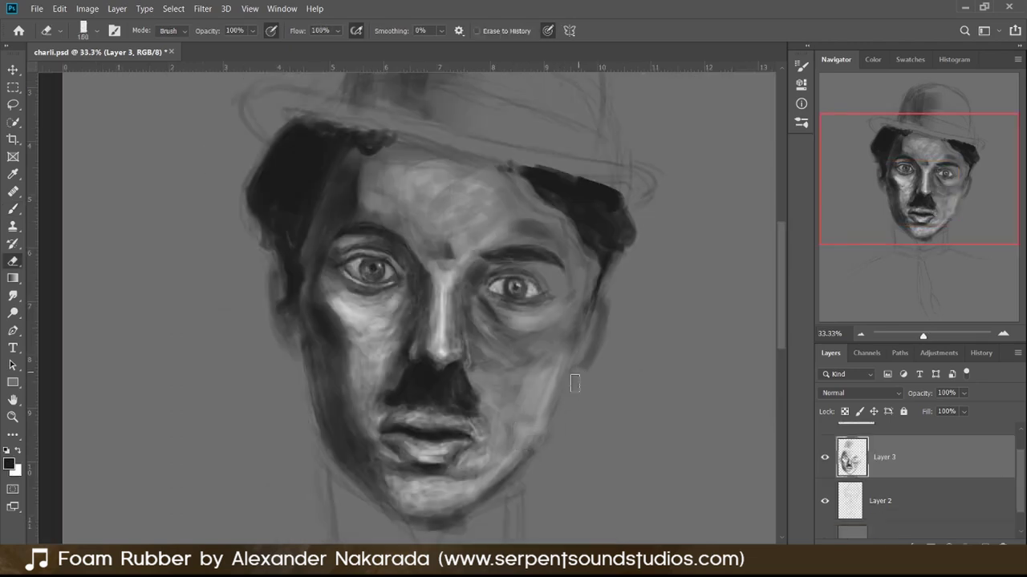
pyautogui.press('x')
pyautogui.press('x')
pyautogui.press('b')
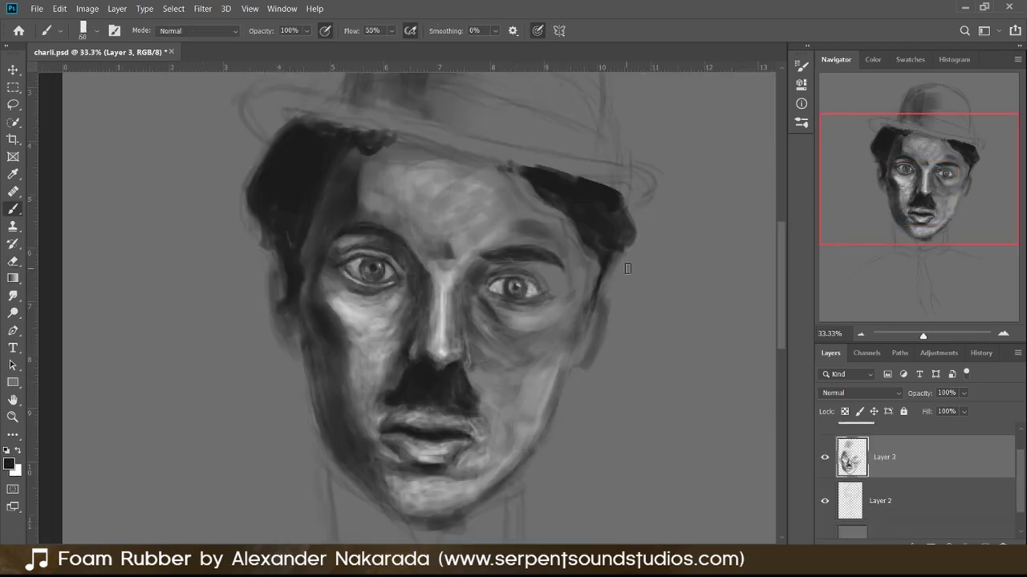
pyautogui.press('[')
pyautogui.press('[')
pyautogui.press('x')
pyautogui.moveTo(513, 308); pyautogui.dragTo(478, 361)
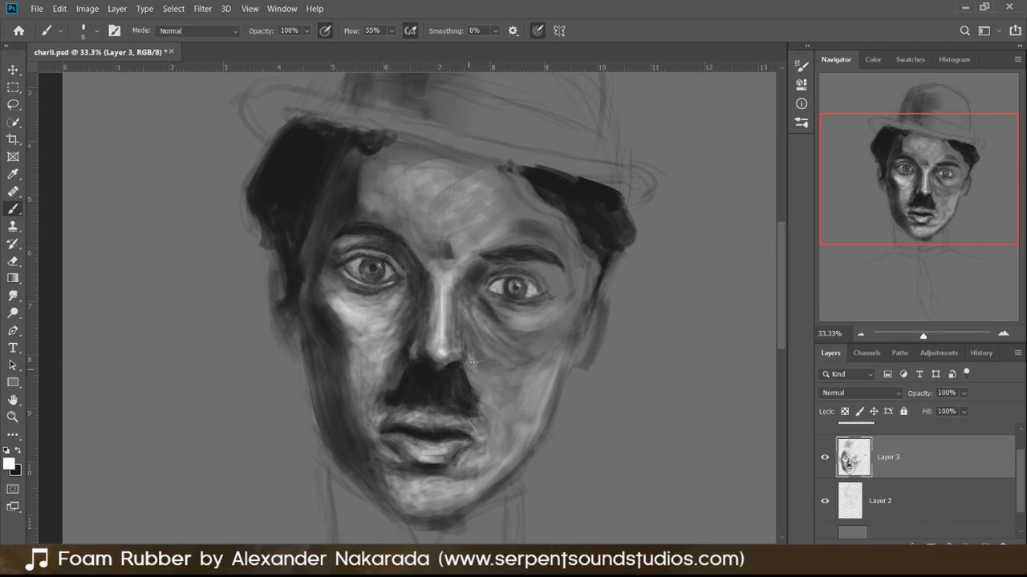
pyautogui.press(']')
pyautogui.press(']')
pyautogui.moveTo(475, 311)
pyautogui.mouseDown()
pyautogui.moveTo(573, 329)
pyautogui.moveTo(578, 249)
pyautogui.mouseUp()
# Lighten the right temple, jaw and the area beside the nose.
pyautogui.press('x')
pyautogui.press('x')
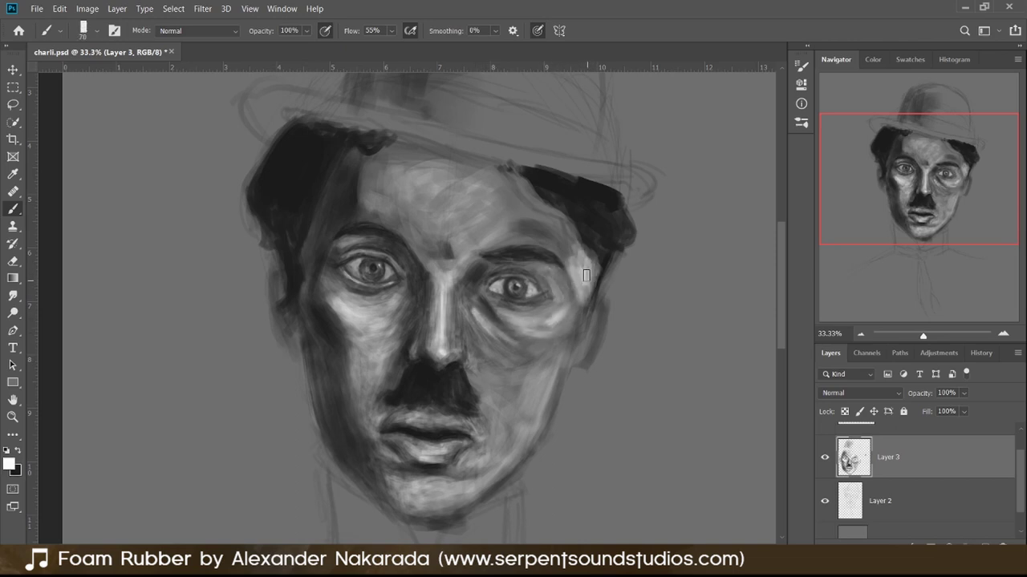
pyautogui.moveTo(589, 289)
pyautogui.mouseDown()
pyautogui.moveTo(570, 264)
pyautogui.moveTo(607, 259)
pyautogui.mouseUp()
pyautogui.press(']')
pyautogui.press(']')
pyautogui.press(']')
pyautogui.moveTo(554, 377); pyautogui.dragTo(525, 452)
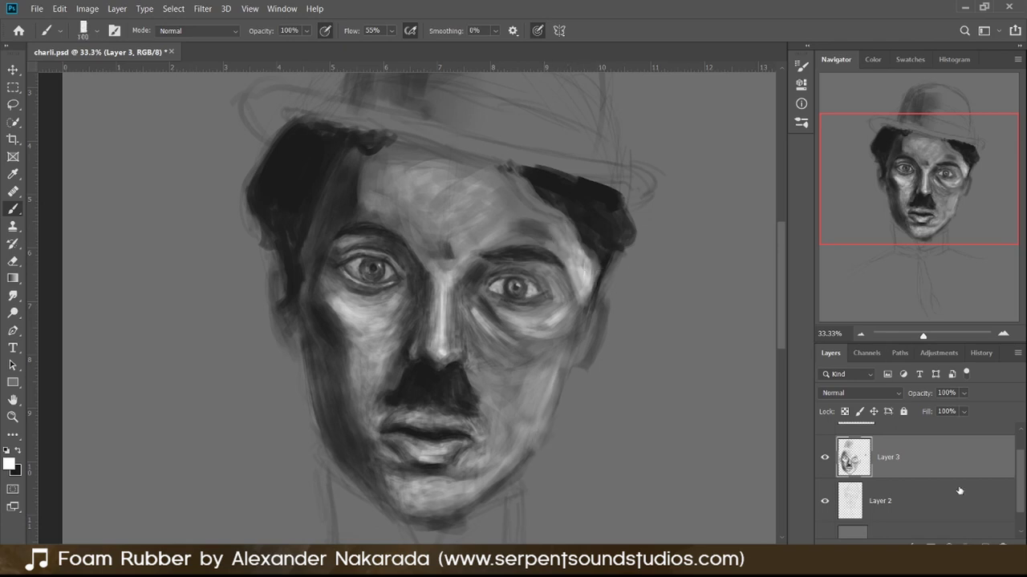
pyautogui.moveTo(476, 366); pyautogui.dragTo(457, 309)
pyautogui.moveTo(514, 345); pyautogui.dragTo(521, 441)
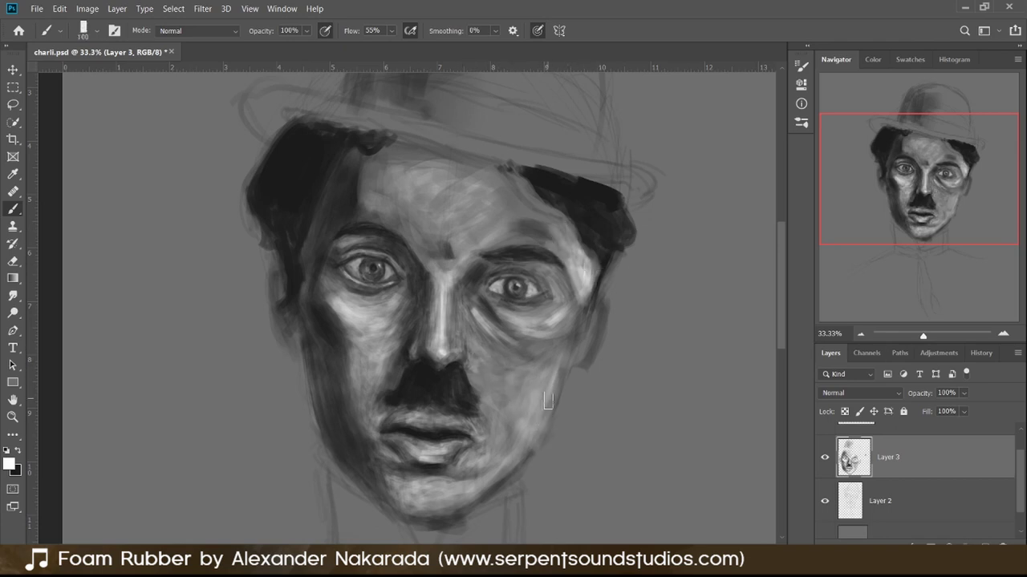
# Blend the strokes beside the nose and add new Layer 4 above Layer 3.
pyautogui.press('x')
pyautogui.moveTo(470, 330)
pyautogui.mouseDown()
pyautogui.moveTo(481, 305)
pyautogui.moveTo(501, 345)
pyautogui.mouseUp()
pyautogui.press('x')
pyautogui.moveTo(474, 305); pyautogui.dragTo(490, 346)
pyautogui.press('[')
pyautogui.press('[')
pyautogui.press('[')
pyautogui.hotkey('ctrl', 'shift', 'alt', 'n')
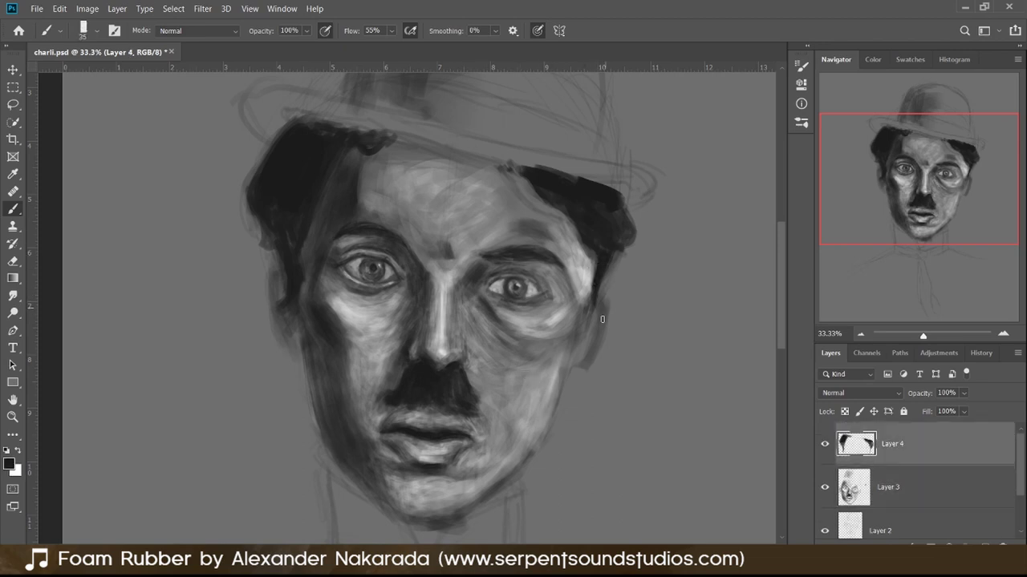
# Return to Layer 3 and set up a small brush, alternating black and white.
pyautogui.press('x')
pyautogui.press('e')
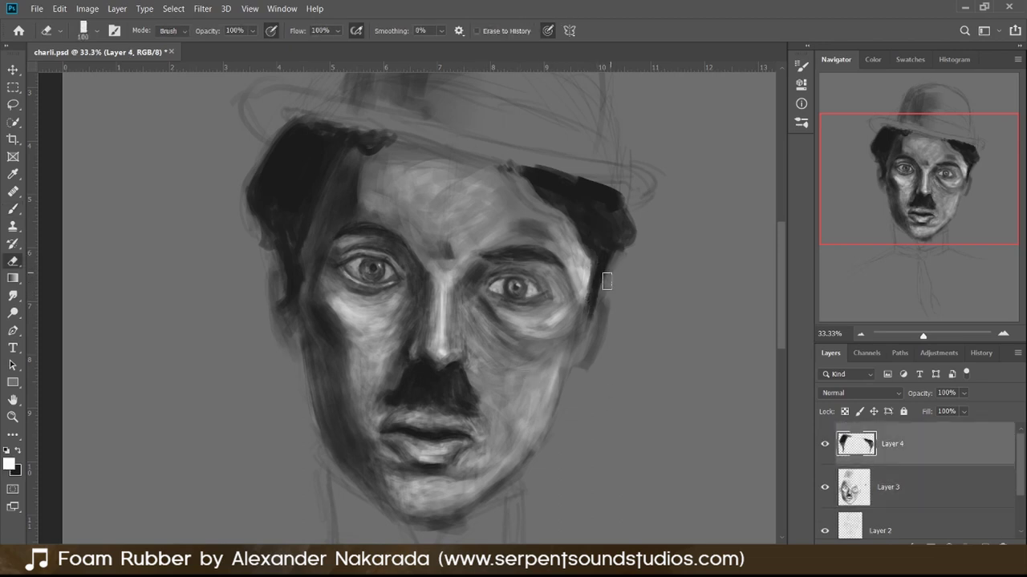
pyautogui.press('x')
pyautogui.press('b')
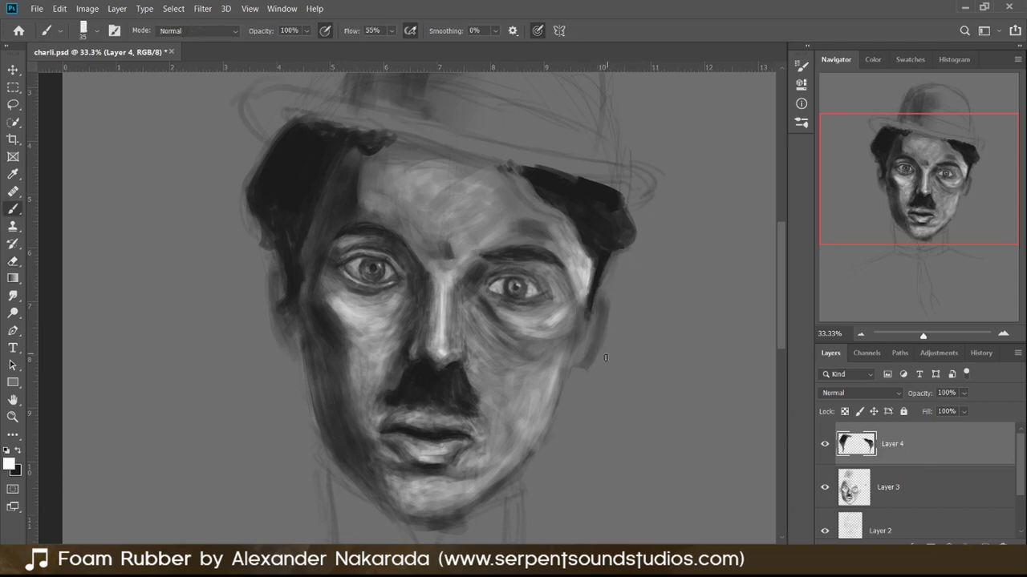
pyautogui.hotkey('alt', '[')
pyautogui.press(']')
pyautogui.press(']')
pyautogui.press(']')
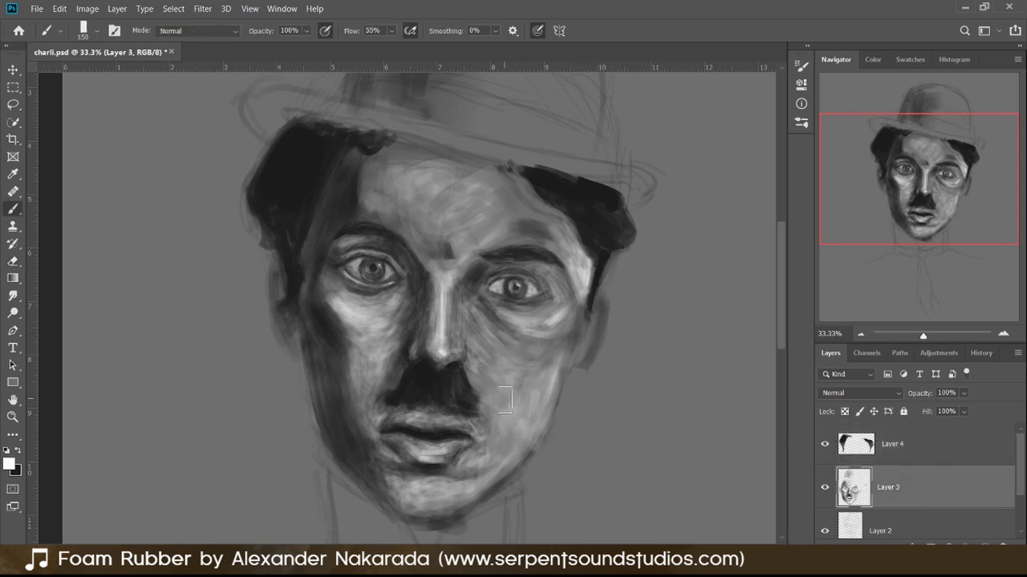
pyautogui.press('x')
pyautogui.press('[')
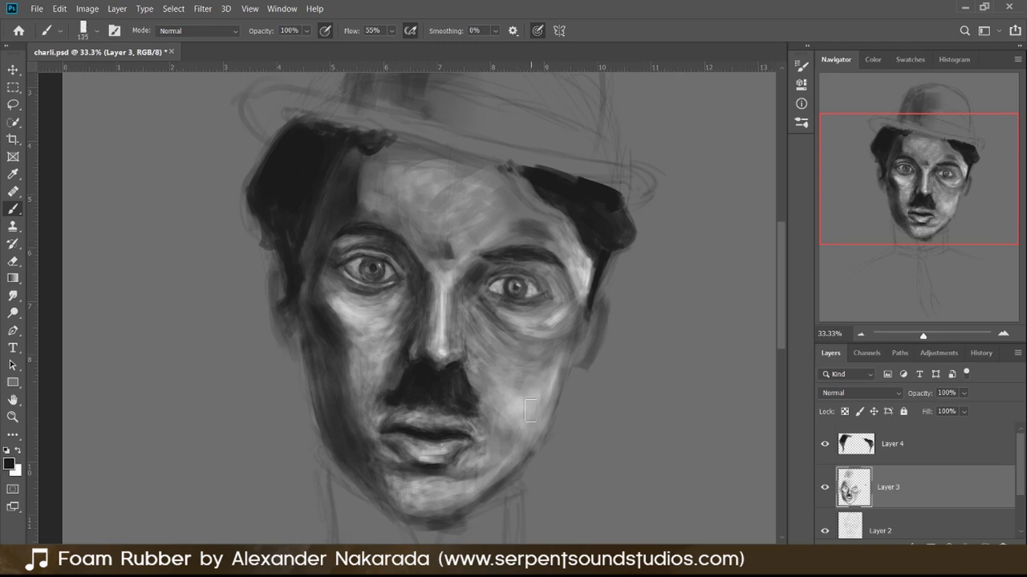
pyautogui.press('[')
pyautogui.press('[')
pyautogui.press('[')
pyautogui.press('x')
pyautogui.press('[')
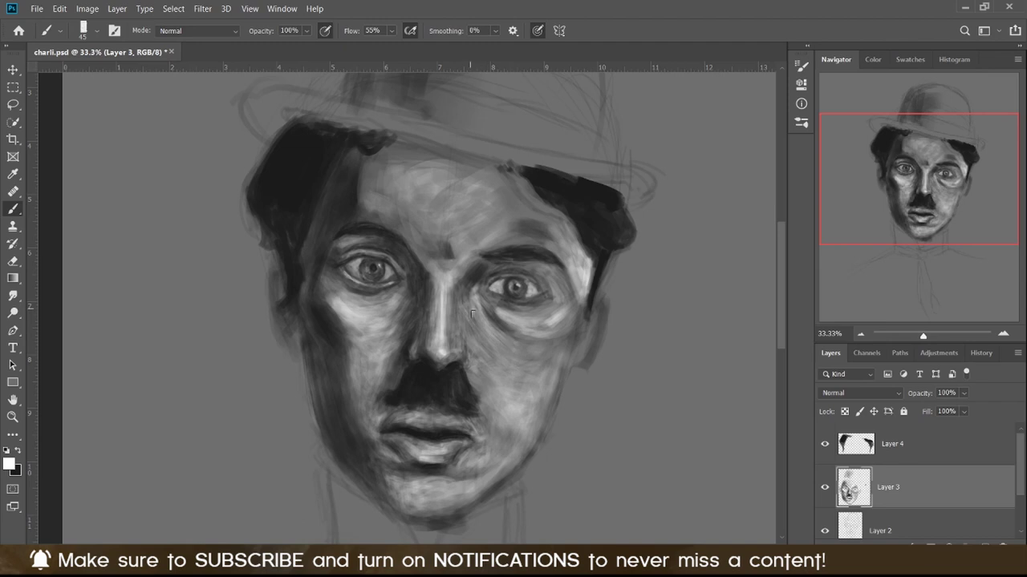
# Darken the inner corner of the right eye and lighten the area beneath it.
pyautogui.scroll(1, 472, 313)
pyautogui.scroll(1, 470, 321)
pyautogui.press('x')
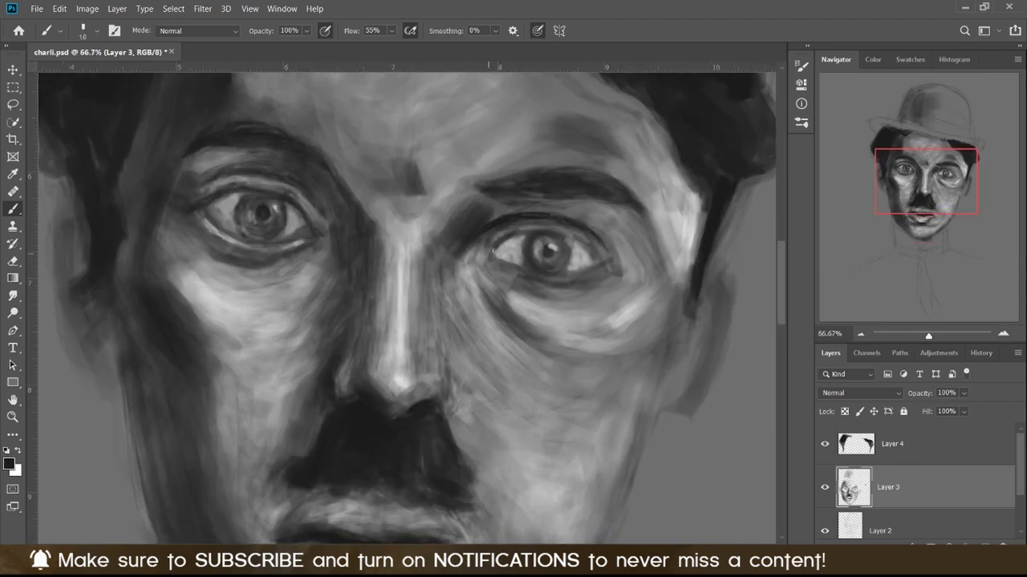
pyautogui.scroll(1, 493, 250)
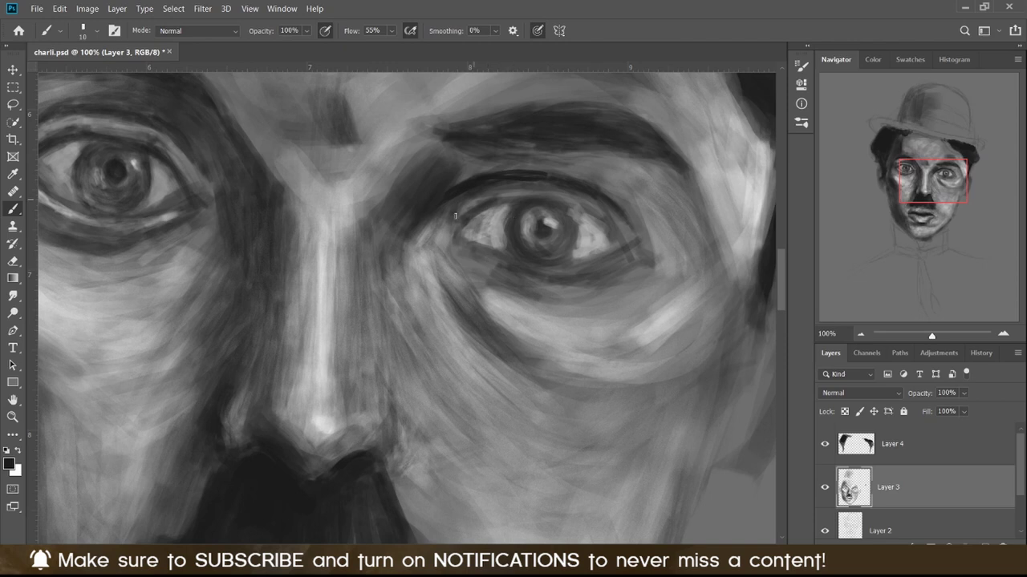
pyautogui.scroll(-1, 454, 215)
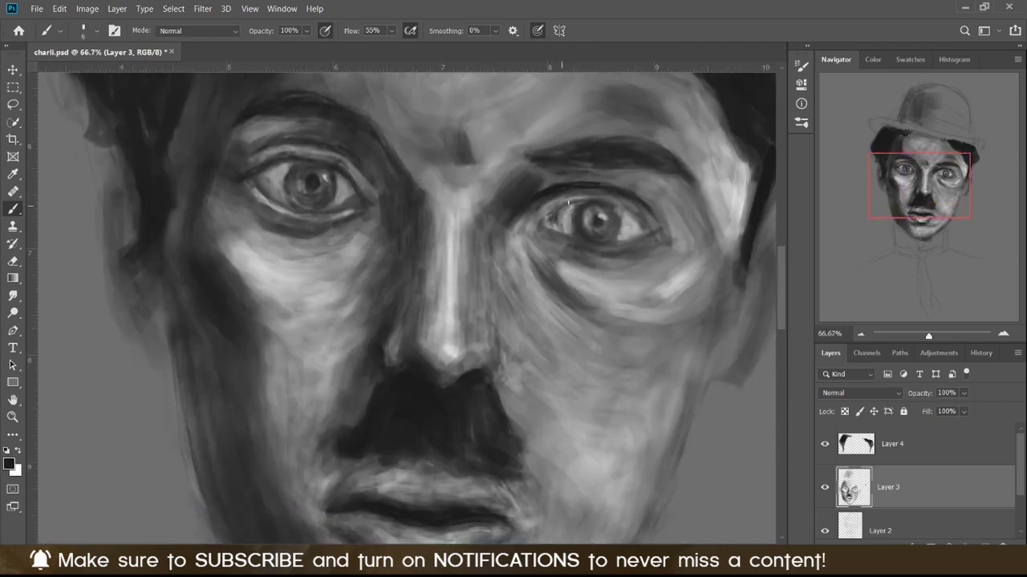
pyautogui.moveTo(568, 200); pyautogui.dragTo(539, 221)
pyautogui.press(']')
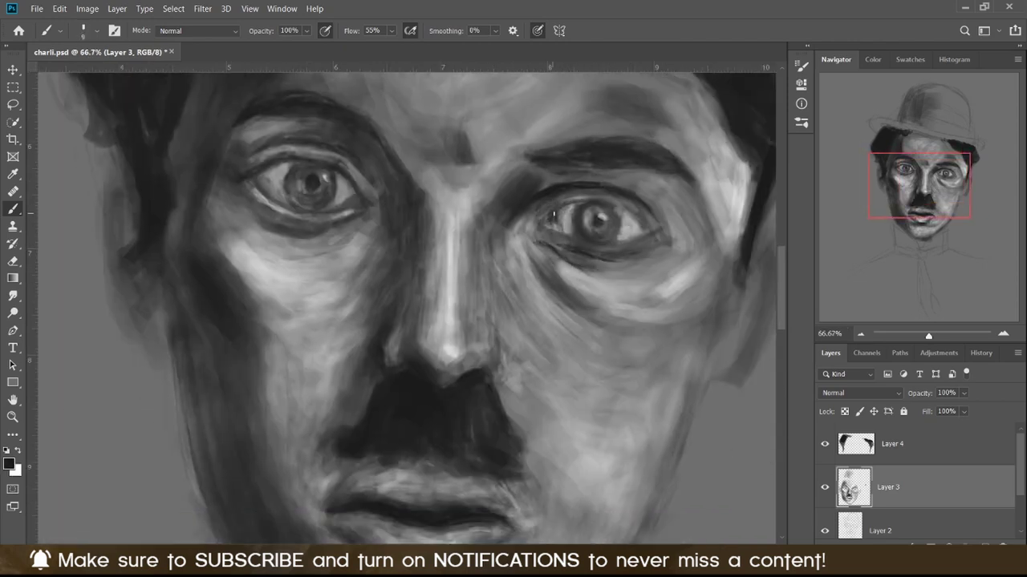
pyautogui.press('x')
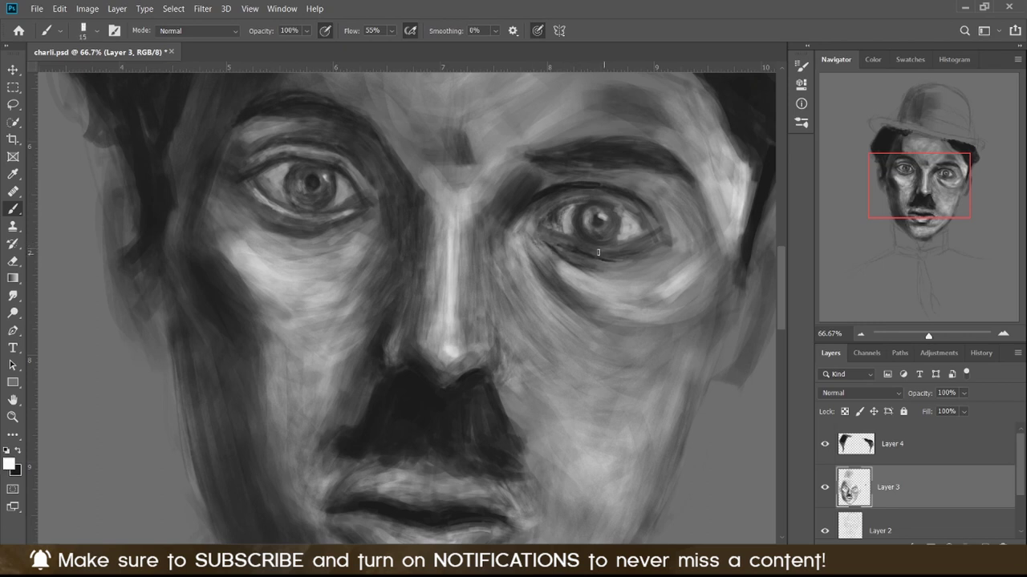
pyautogui.moveTo(536, 241); pyautogui.dragTo(643, 236)
# With the view tilted, brighten the white and lower lid of the right eye.
pyautogui.press(']')
pyautogui.scroll(1, 579, 248)
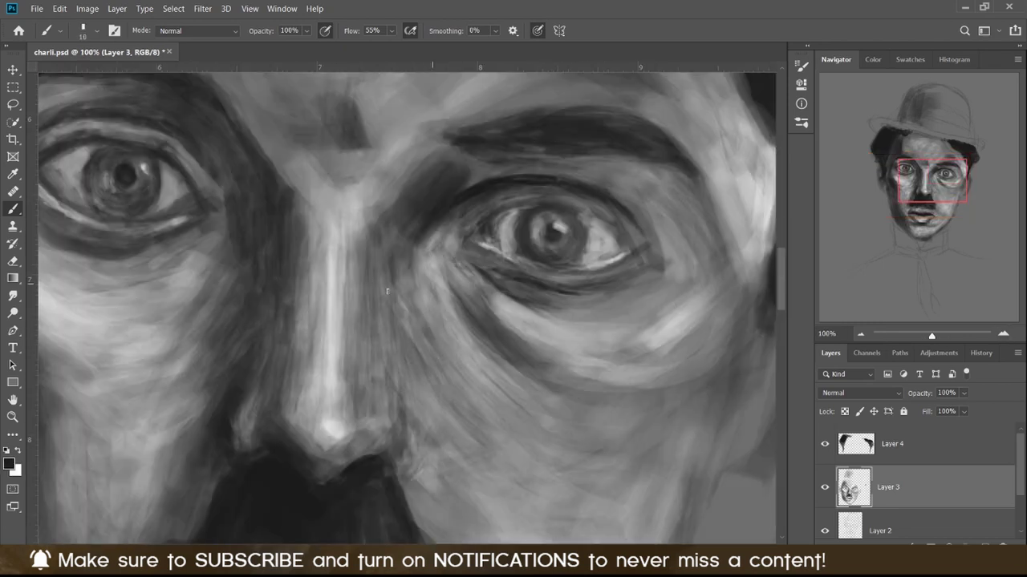
pyautogui.press(']')
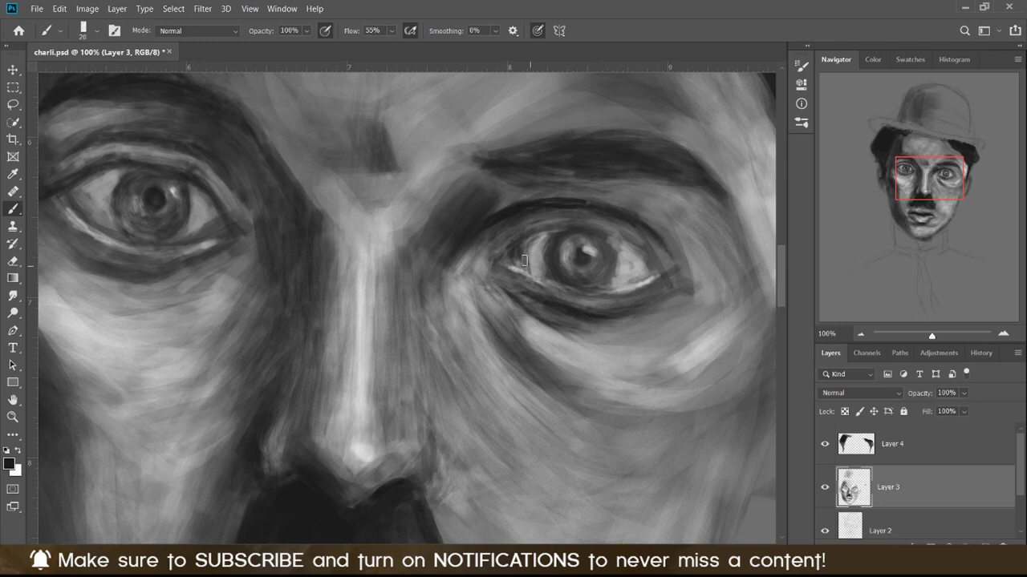
pyautogui.press('[')
pyautogui.press('[')
pyautogui.press('x')
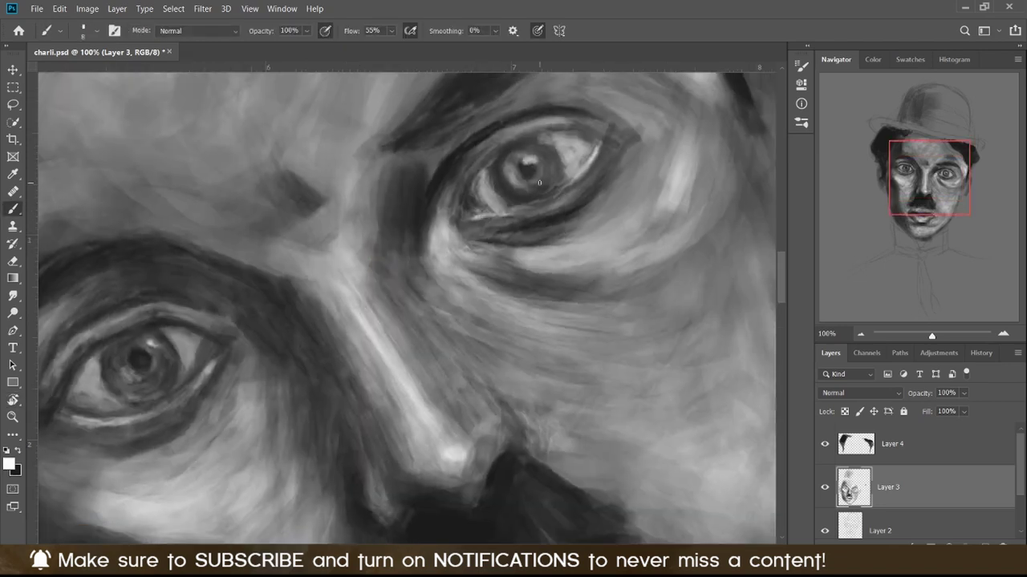
pyautogui.moveTo(581, 225); pyautogui.dragTo(469, 239)
pyautogui.press('[')
pyautogui.press('[')
pyautogui.moveTo(564, 247); pyautogui.dragTo(518, 255)
pyautogui.moveTo(465, 303); pyautogui.dragTo(493, 269)
pyautogui.moveTo(533, 287); pyautogui.dragTo(557, 278)
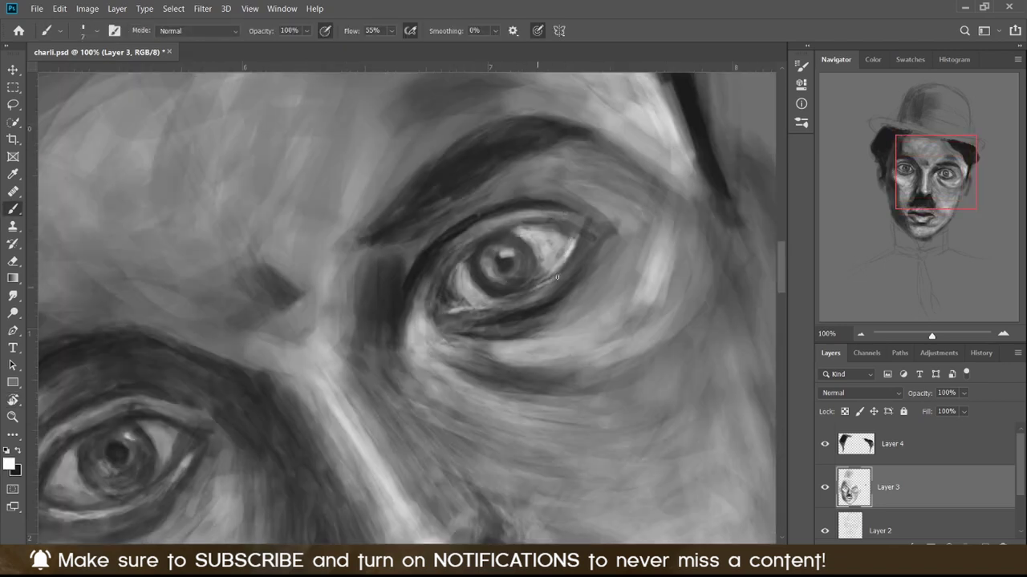
pyautogui.moveTo(502, 305); pyautogui.dragTo(541, 289)
# Level the canvas rotation and darken the right eye's lower lid and outer corner.
pyautogui.press('x')
pyautogui.press(']')
pyautogui.press(']')
pyautogui.press(']')
pyautogui.press(']')
pyautogui.press(']')
pyautogui.press(']')
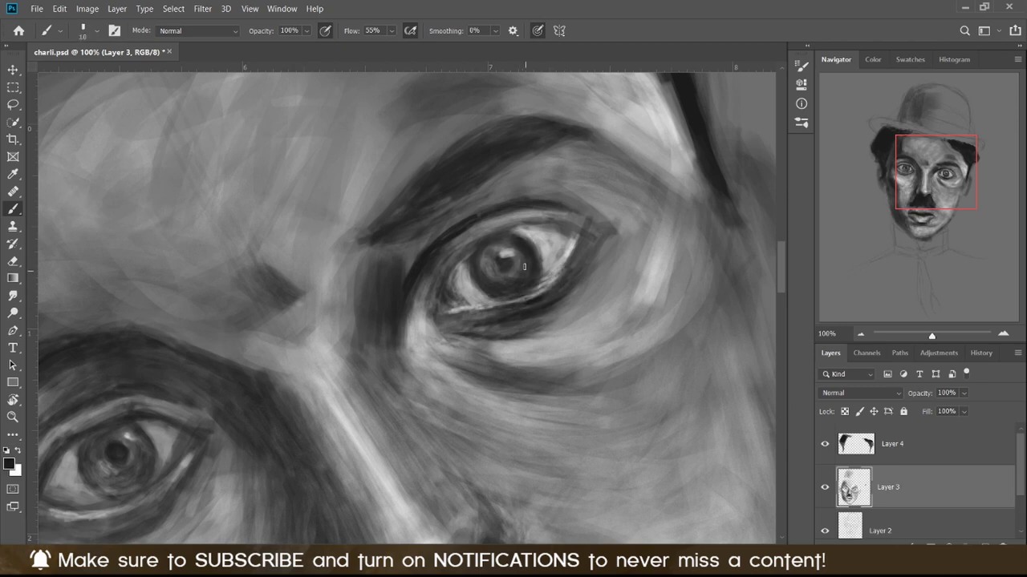
pyautogui.press('r')
pyautogui.moveTo(525, 266); pyautogui.dragTo(413, 155)
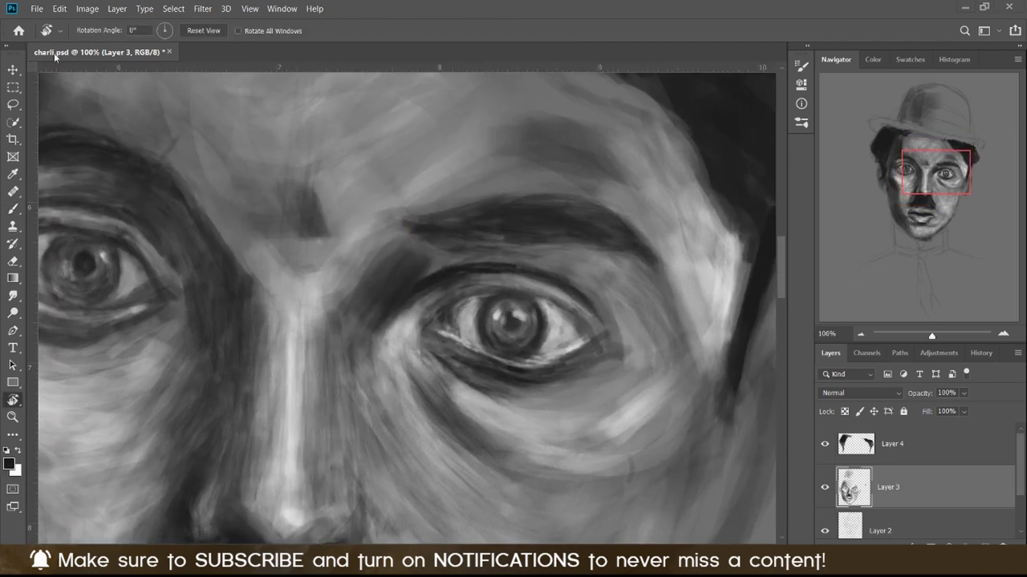
pyautogui.press('b')
pyautogui.moveTo(530, 373); pyautogui.dragTo(614, 374)
pyautogui.press('x')
pyautogui.moveTo(650, 337); pyautogui.dragTo(620, 326)
pyautogui.scroll(2, 590, 300)
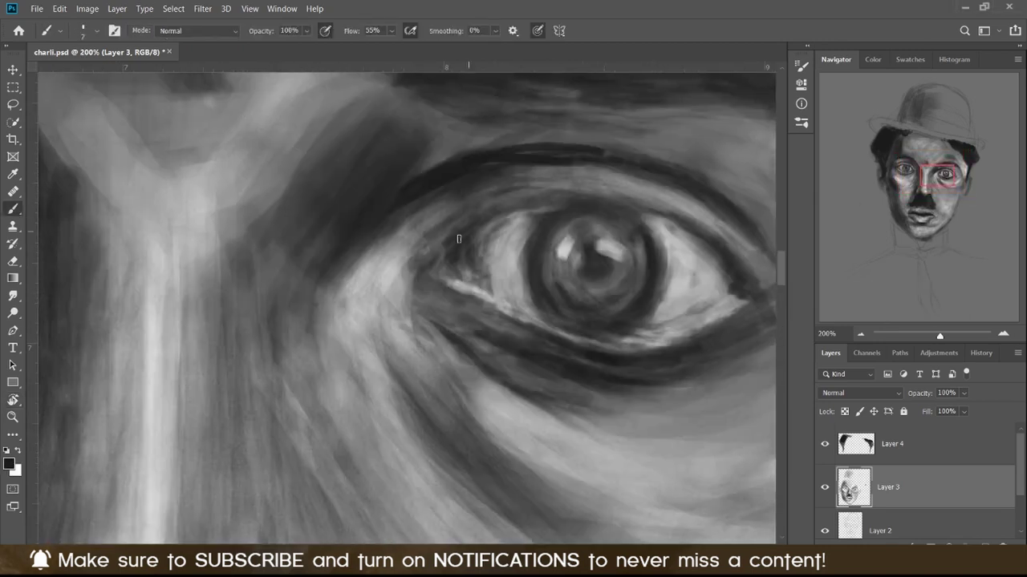
# Lasso the right eye and adjust it with Free Transform, then deselect.
pyautogui.hotkey('ctrl', '0')
pyautogui.press('r')
pyautogui.press('Escape')
pyautogui.hotkey('ctrl', '+')
pyautogui.hotkey('ctrl', '+')
pyautogui.hotkey('ctrl', '+')
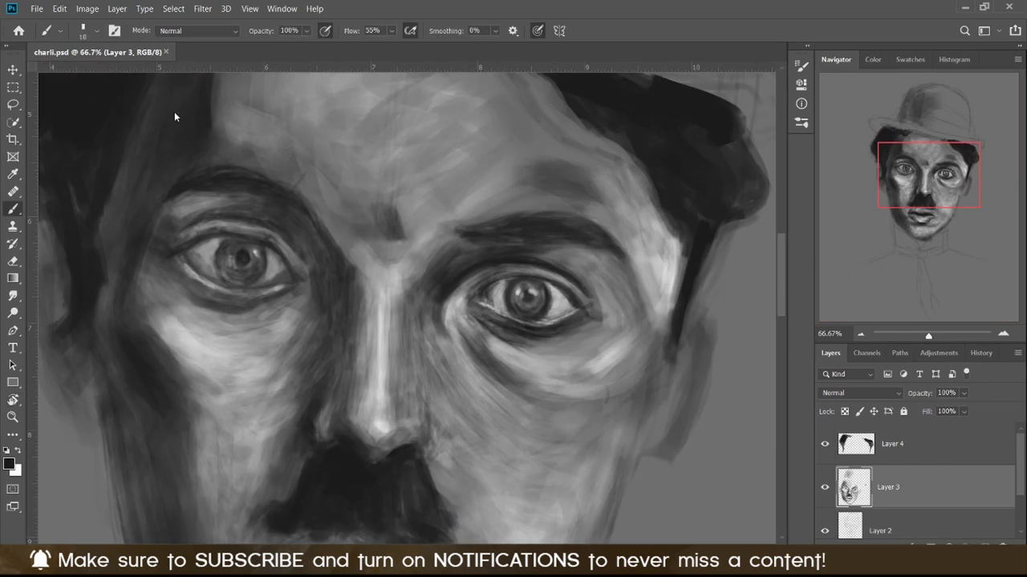
pyautogui.press('l')
pyautogui.moveTo(590, 181); pyautogui.dragTo(594, 183)
pyautogui.hotkey('ctrl', 't')
pyautogui.press('Return')
pyautogui.hotkey('ctrl', 'd')
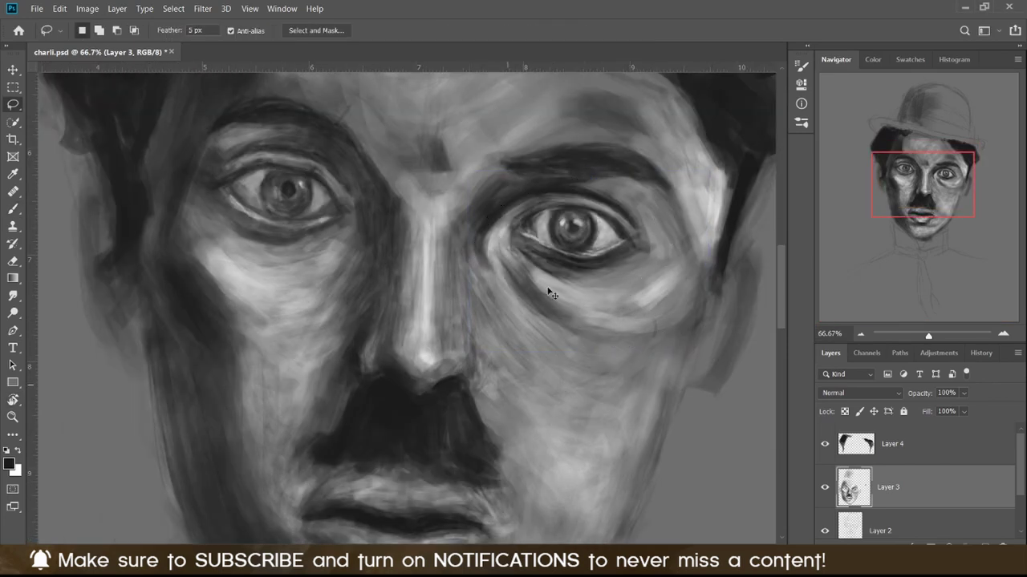
# Paint light strokes over the right eye and dab a white highlight on the iris.
pyautogui.hotkey('ctrl', '-')
pyautogui.press('b')
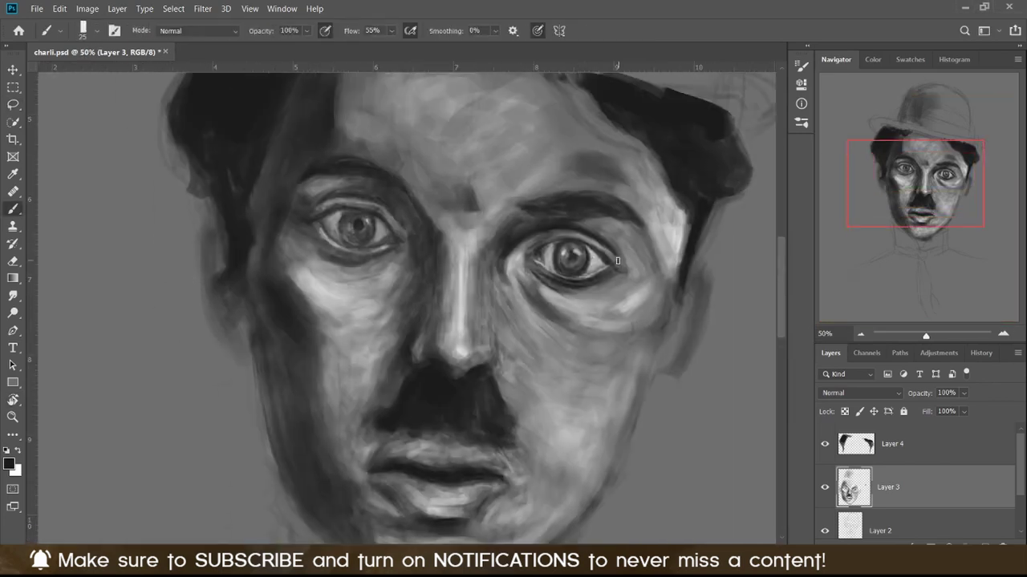
pyautogui.hotkey('ctrl', '+')
pyautogui.press('x')
pyautogui.press(']')
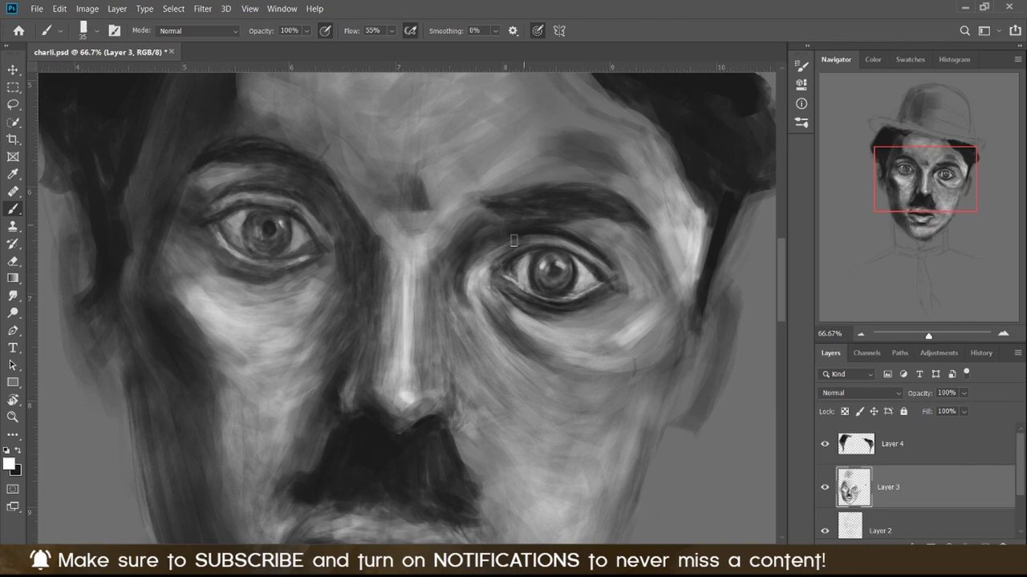
pyautogui.press('x')
pyautogui.press('[')
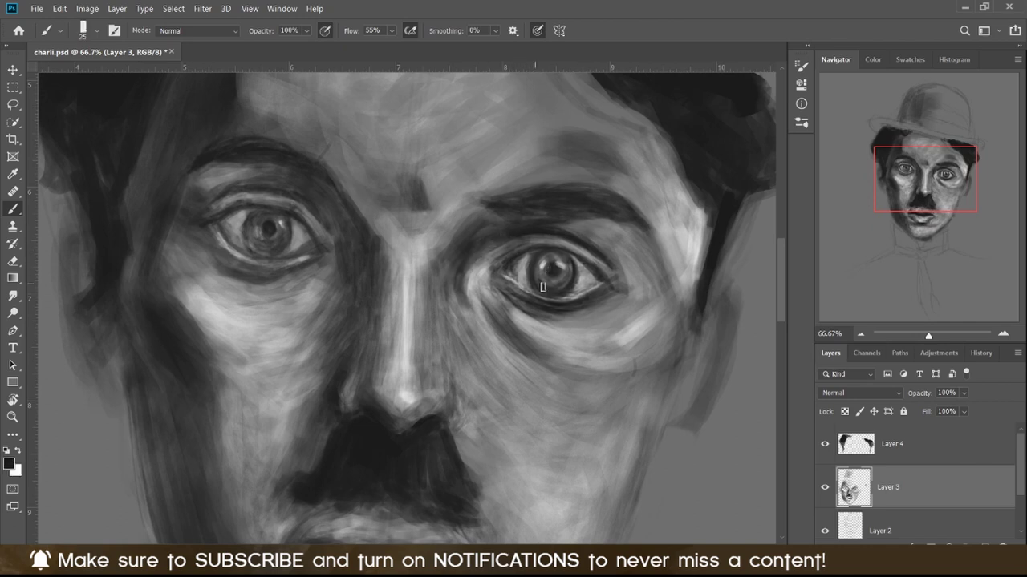
pyautogui.press('x')
pyautogui.moveTo(542, 286); pyautogui.dragTo(536, 280)
pyautogui.press('x')
pyautogui.press('x')
pyautogui.click(561, 270)
pyautogui.press('x')
# Add light touches along the right lower lid and a dark stroke on the upper lid.
pyautogui.hotkey('ctrl', '+')
pyautogui.press('[')
pyautogui.press('[')
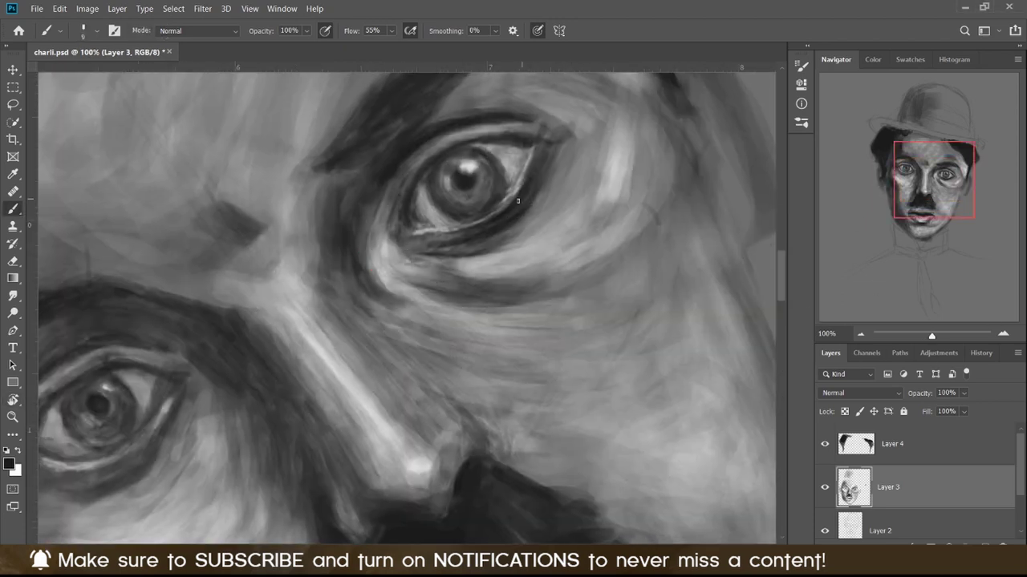
pyautogui.click(440, 274)
pyautogui.press('x')
pyautogui.press('x')
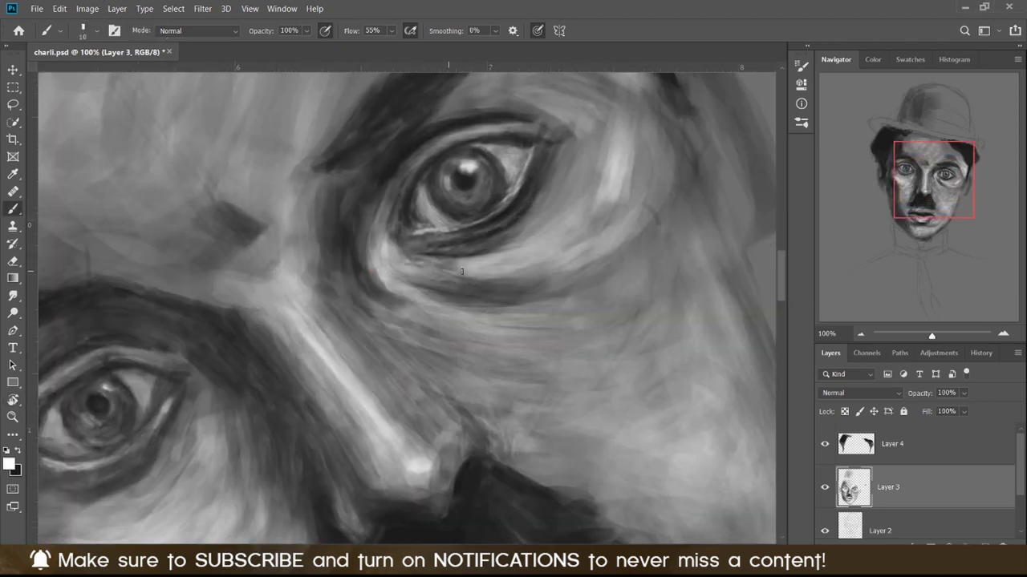
pyautogui.press('[')
pyautogui.moveTo(529, 229); pyautogui.dragTo(491, 241)
pyautogui.press('x')
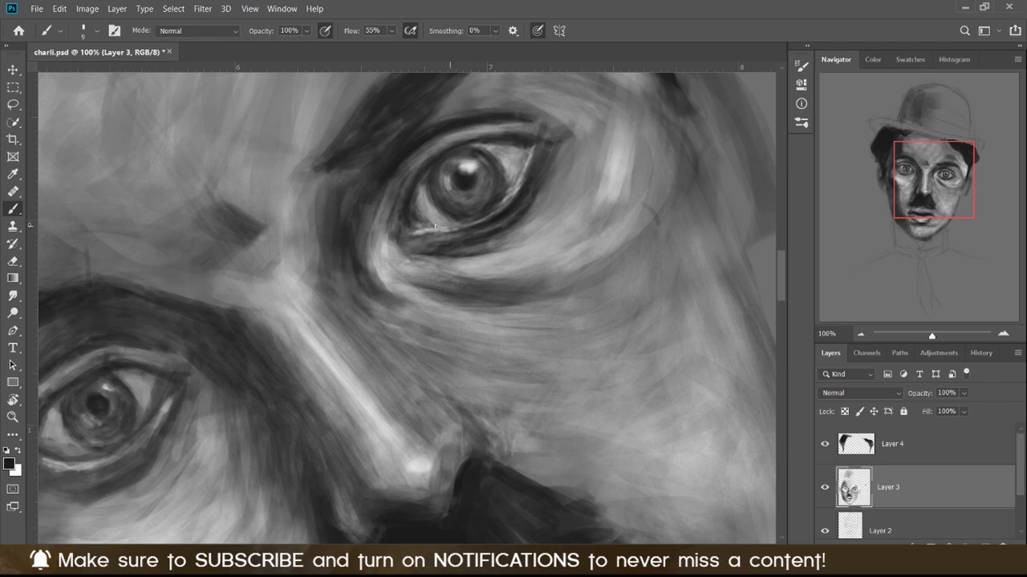
pyautogui.press(']')
pyautogui.press(']')
pyautogui.press(']')
pyautogui.moveTo(540, 133)
pyautogui.mouseDown()
pyautogui.moveTo(513, 120)
pyautogui.moveTo(605, 237)
pyautogui.mouseUp()
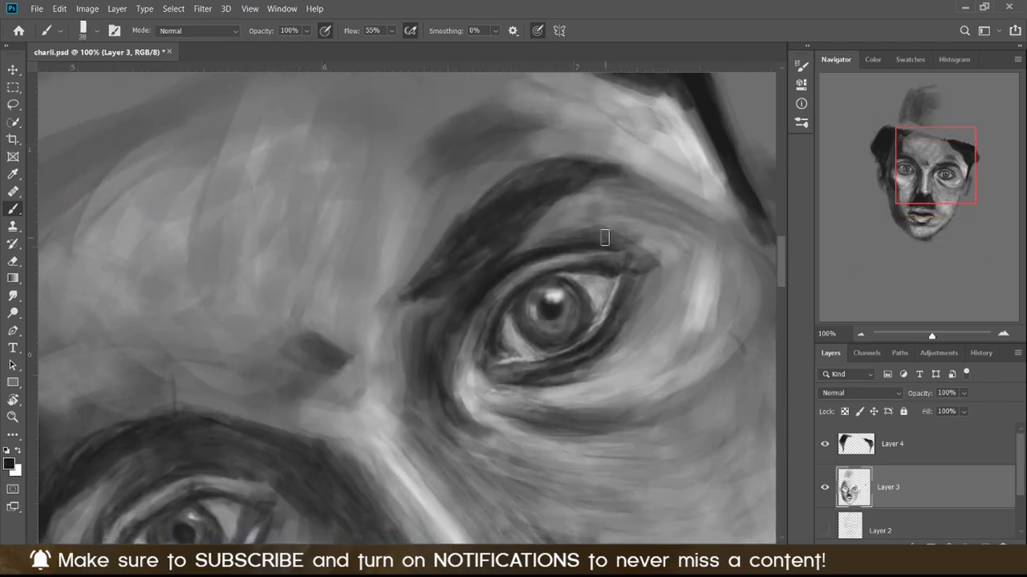
# Frame the right eyebrow at 50% zoom with a larger brush for darkening it.
pyautogui.press('[')
pyautogui.press('[')
pyautogui.press('[')
pyautogui.moveTo(469, 143); pyautogui.dragTo(479, 24)
pyautogui.press('x')
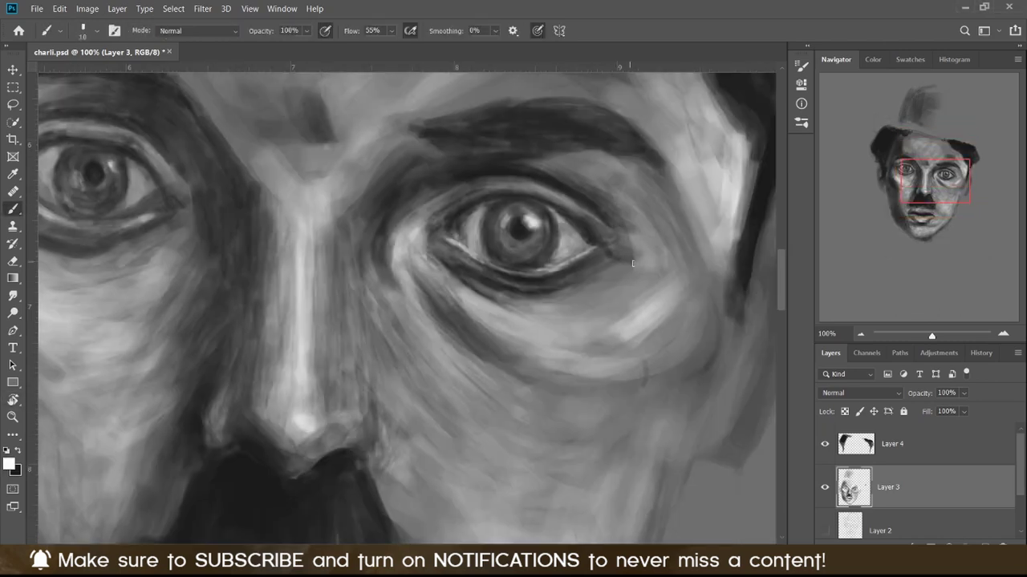
pyautogui.press(']')
pyautogui.press(']')
pyautogui.press('x')
pyautogui.press('x')
pyautogui.press('x')
pyautogui.moveTo(425, 155)
pyautogui.mouseDown()
pyautogui.moveTo(566, 243)
pyautogui.moveTo(600, 234)
pyautogui.mouseUp()
pyautogui.hotkey('ctrl', '-')
pyautogui.hotkey('ctrl', '-')
pyautogui.press(']')
pyautogui.press(']')
# Zoom out to the whole face and sample a dark tone from the painting.
pyautogui.press('x')
pyautogui.press('x')
pyautogui.press('x')
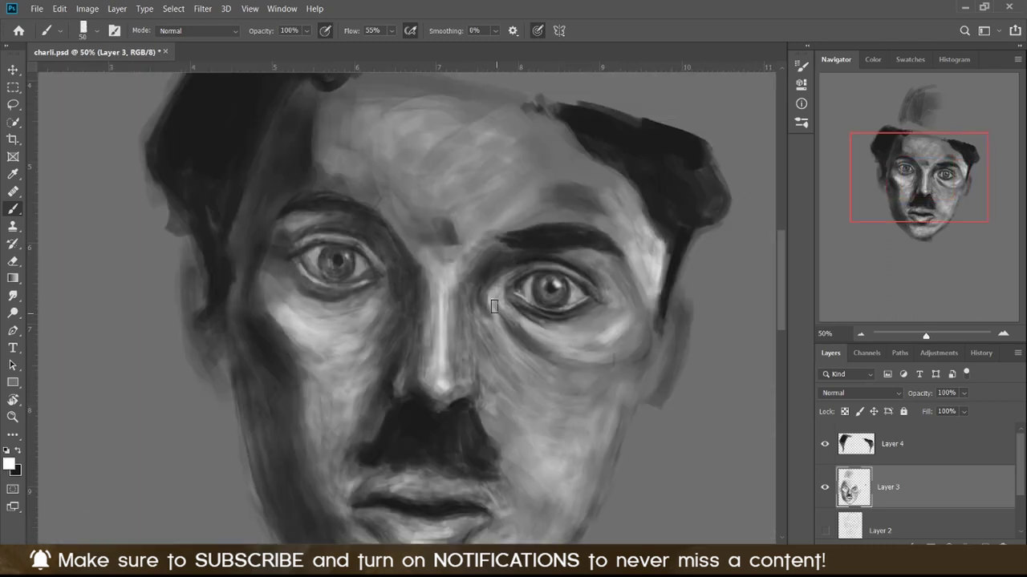
pyautogui.press('x')
pyautogui.hotkey('ctrl', '-')
pyautogui.moveTo(140, 312); pyautogui.dragTo(258, 312)
pyautogui.press('x')
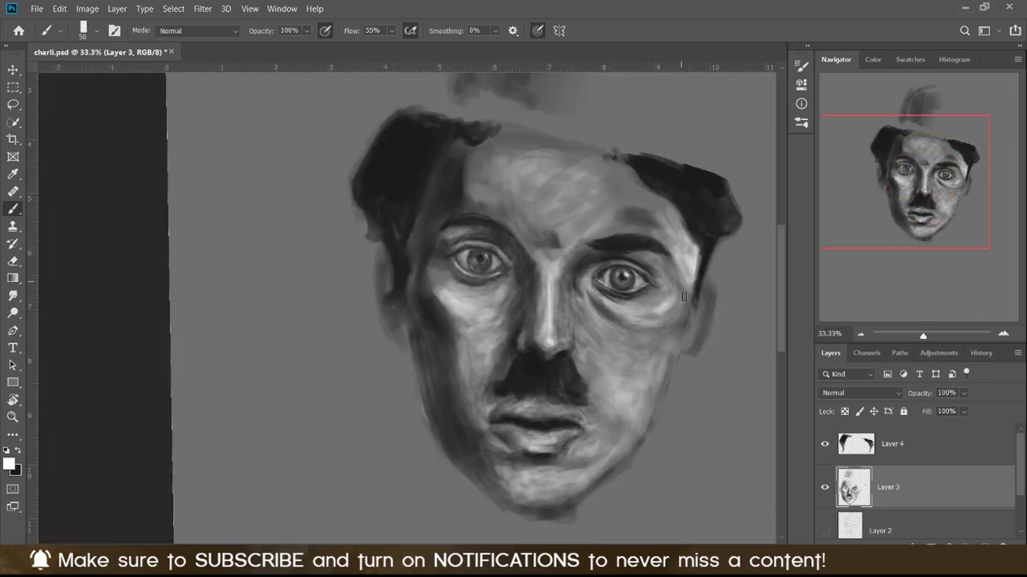
pyautogui.keyDown('alt'); pyautogui.click(679, 321); pyautogui.keyUp('alt')
# Paint a white stroke on the right cheek with a smaller brush.
pyautogui.press('x')
pyautogui.press('[')
pyautogui.press('[')
pyautogui.press('[')
pyautogui.press('x')
pyautogui.press('[')
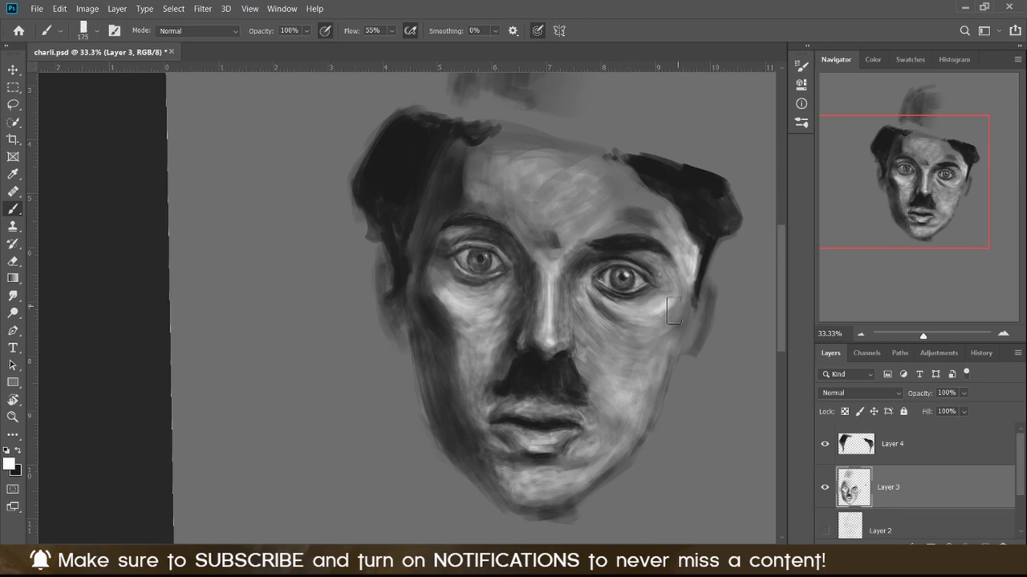
pyautogui.press('x')
pyautogui.press('x')
pyautogui.moveTo(636, 340); pyautogui.dragTo(650, 351)
pyautogui.press('x')
pyautogui.press('x')
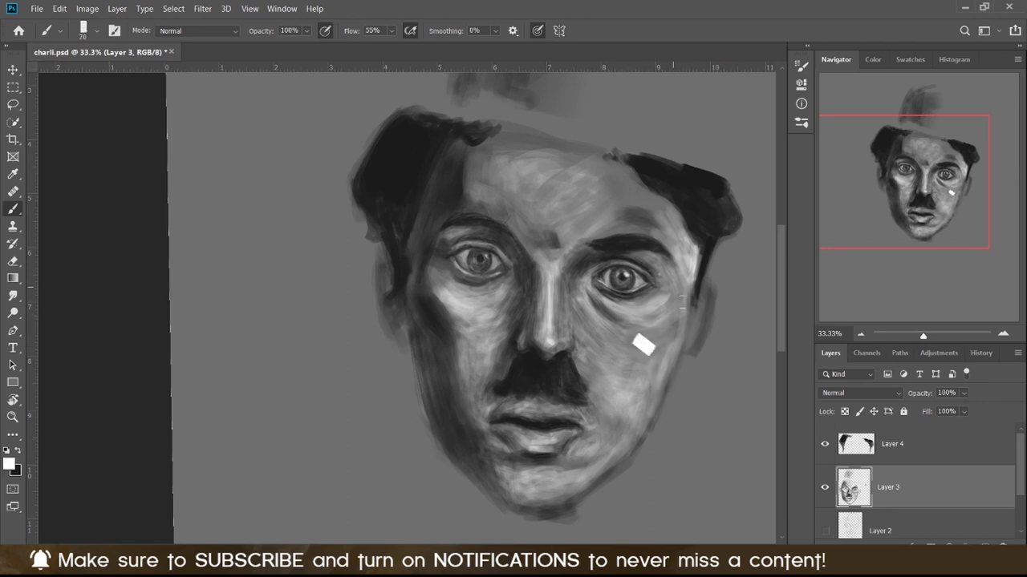
pyautogui.press('x')
pyautogui.scroll(2, 506, 424)
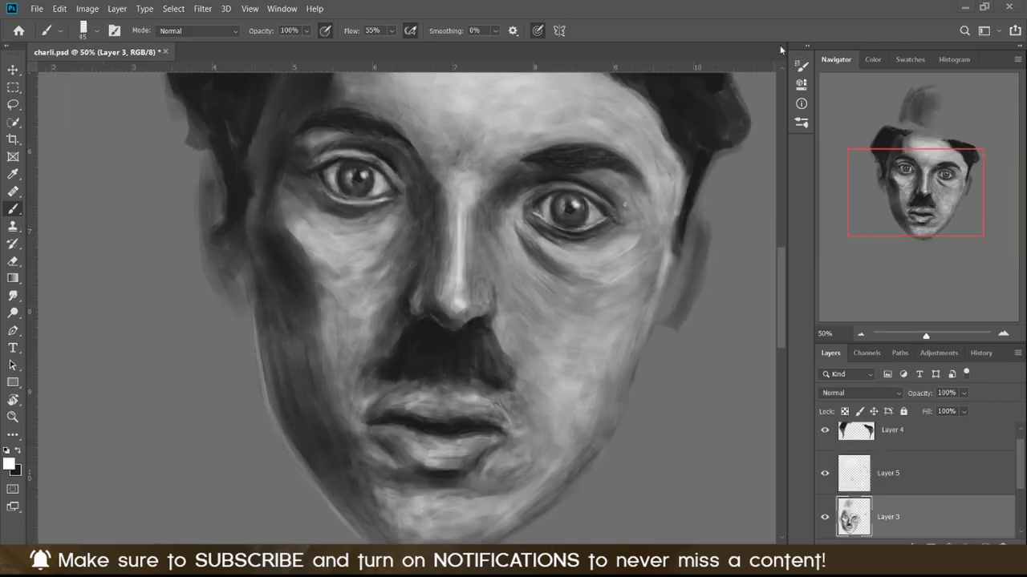
# Add a new layer above Layer 3, then try white strokes by the mustache and chin, undoing them.
pyautogui.hotkey('ctrl', 'shift', 'alt', 'n')
pyautogui.moveTo(555, 321); pyautogui.dragTo(519, 265)
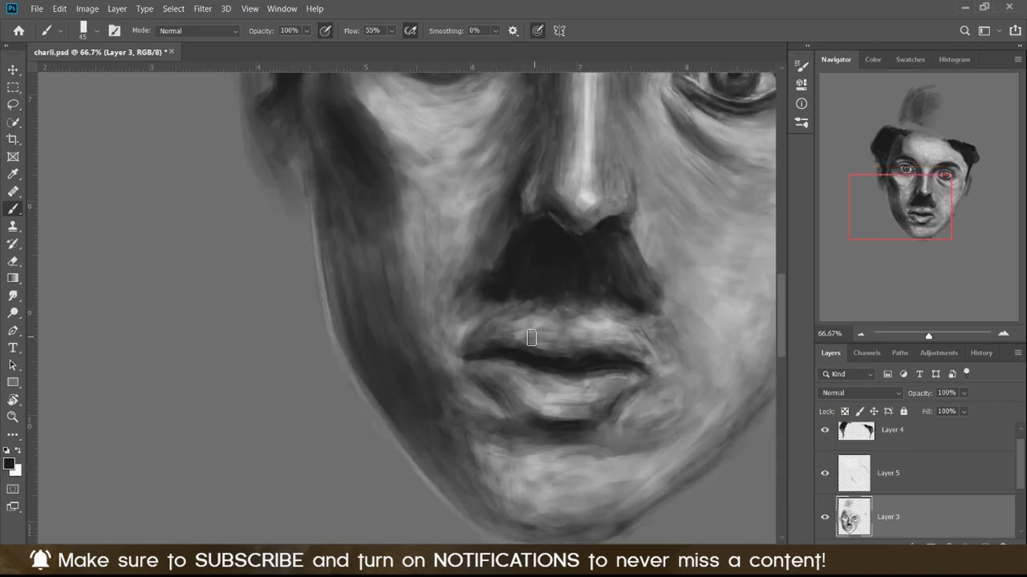
pyautogui.press('x')
pyautogui.moveTo(440, 312); pyautogui.dragTo(553, 257)
pyautogui.moveTo(602, 255); pyautogui.dragTo(709, 321)
pyautogui.moveTo(556, 447); pyautogui.dragTo(561, 507)
pyautogui.hotkey('ctrl', 'z')
pyautogui.hotkey('ctrl', 'z')
pyautogui.hotkey('ctrl', 'z')
pyautogui.hotkey('ctrl', 'z')
pyautogui.press('x')
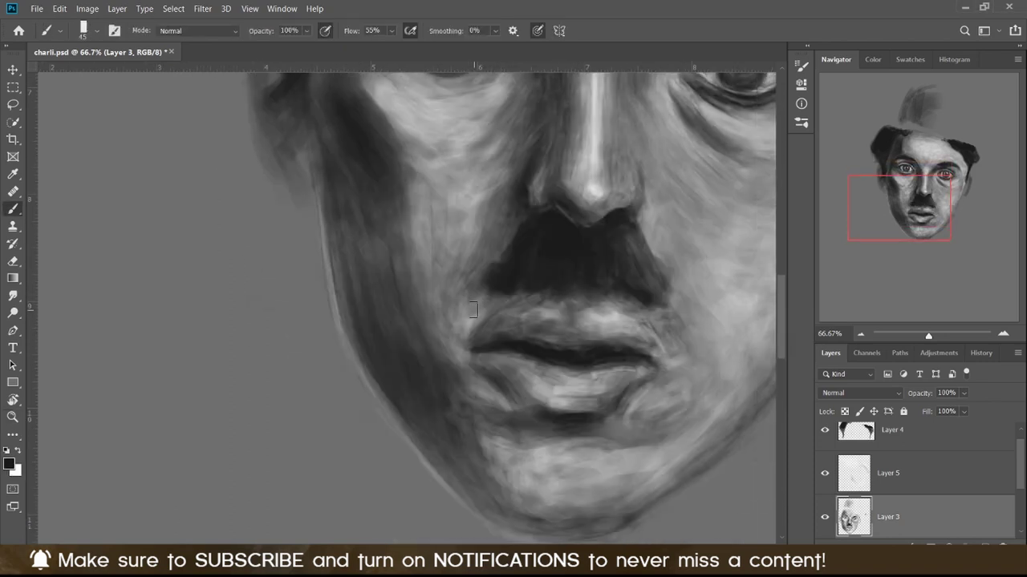
# Darken the mustache edge and nose shadow, then zoom out to 50%.
pyautogui.moveTo(475, 249); pyautogui.dragTo(497, 169)
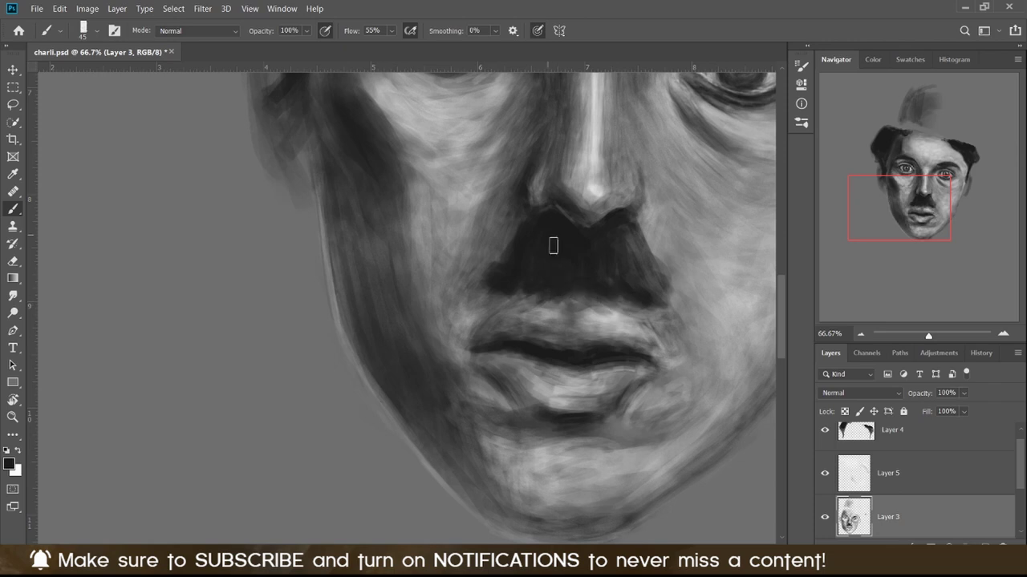
pyautogui.press('x')
pyautogui.press('x')
pyautogui.hotkey('ctrl', '-')
pyautogui.press('[')
pyautogui.press('[')
pyautogui.press('[')
pyautogui.press('x')
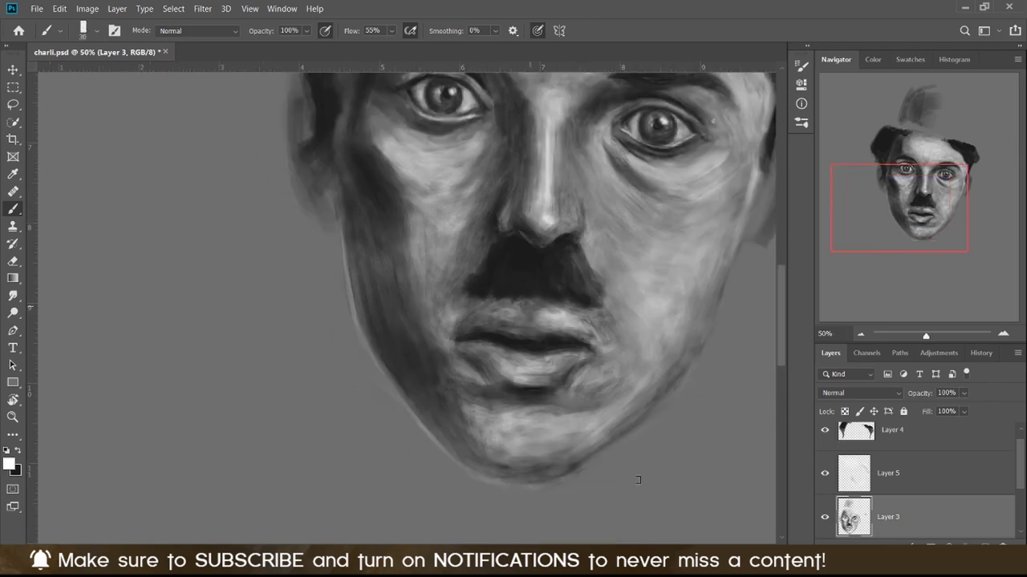
# Dab light tones on the upper lip and across the lips.
pyautogui.press('x')
pyautogui.press('x')
pyautogui.moveTo(537, 308); pyautogui.dragTo(513, 314)
pyautogui.press('x')
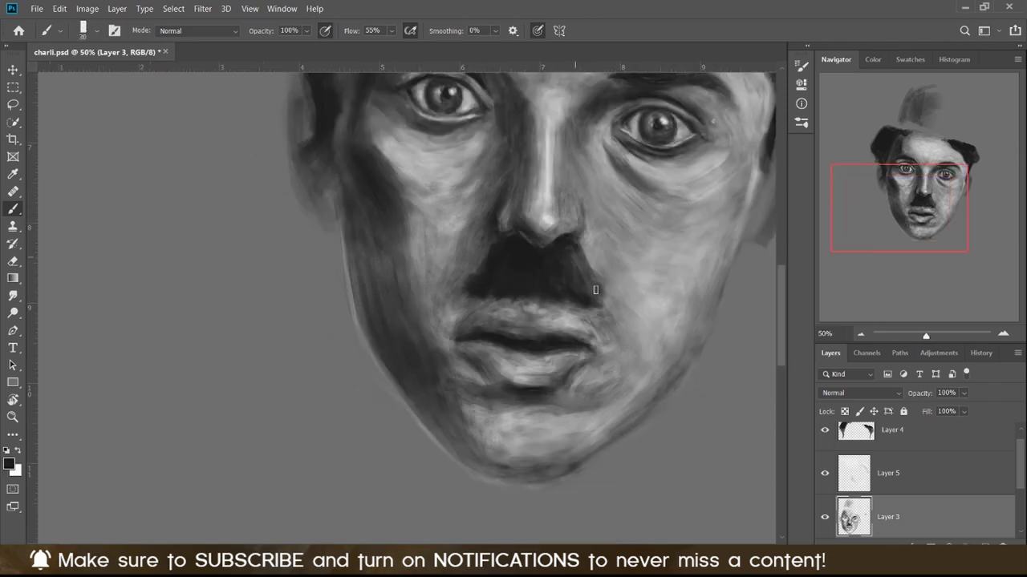
pyautogui.press('x')
pyautogui.press('x')
pyautogui.press('x')
pyautogui.moveTo(536, 308); pyautogui.dragTo(522, 313)
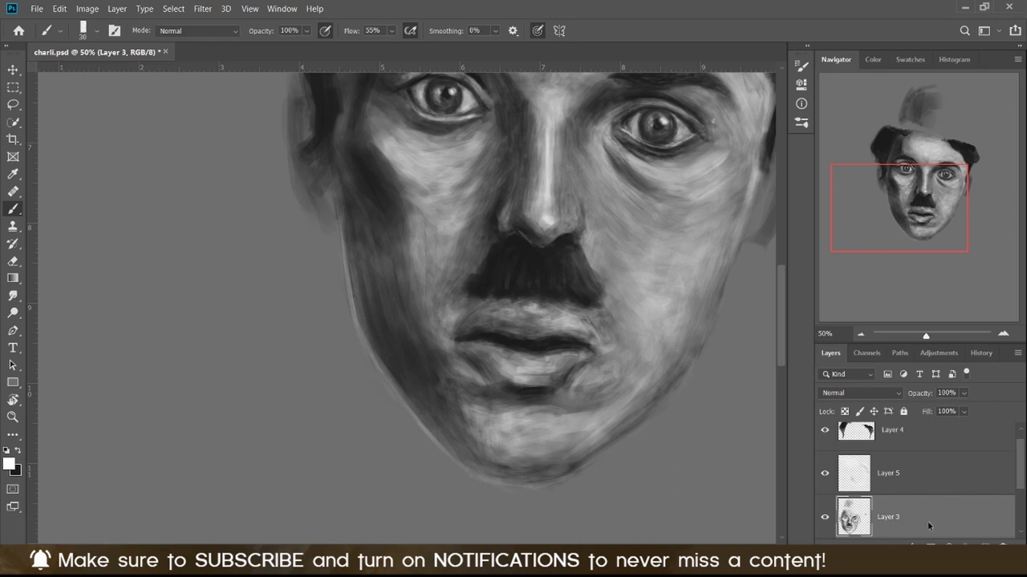
pyautogui.moveTo(496, 345); pyautogui.dragTo(547, 340)
pyautogui.press('x')
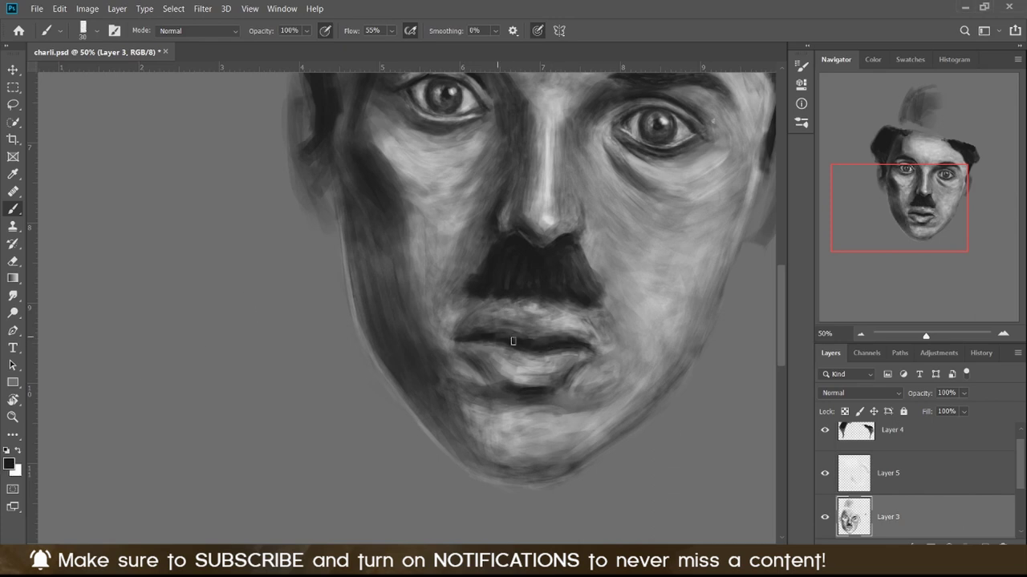
# Brighten the lower lip with white strokes.
pyautogui.moveTo(658, 304); pyautogui.dragTo(621, 313)
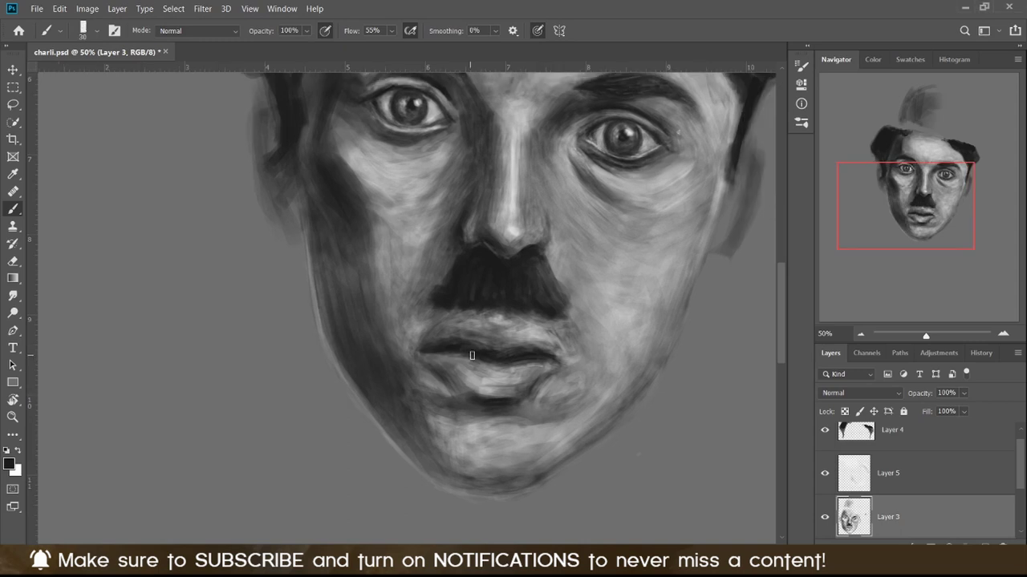
pyautogui.press('x')
pyautogui.press('x')
pyautogui.press('[')
pyautogui.press('x')
pyautogui.press(']')
pyautogui.press(']')
pyautogui.press(']')
pyautogui.moveTo(511, 395)
pyautogui.mouseDown()
pyautogui.moveTo(529, 377)
pyautogui.moveTo(495, 382)
pyautogui.moveTo(546, 385)
pyautogui.moveTo(467, 369)
pyautogui.mouseUp()
pyautogui.press('x')
pyautogui.press('x')
# Darken the chin with black strokes and zoom out to the whole face.
pyautogui.press('x')
pyautogui.press('x')
pyautogui.press(']')
pyautogui.press(']')
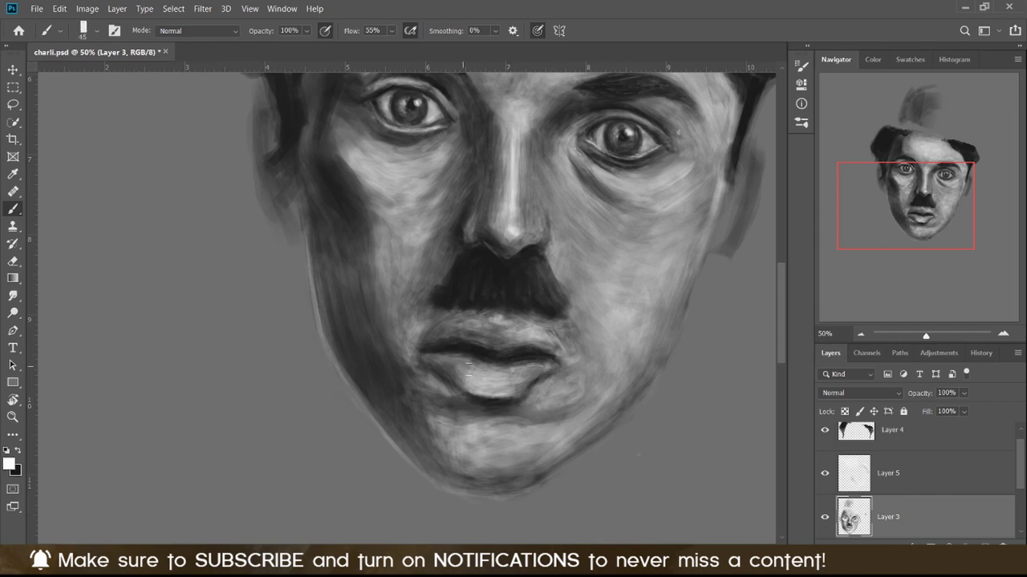
pyautogui.moveTo(481, 405); pyautogui.dragTo(537, 389)
pyautogui.press('x')
pyautogui.press('[')
pyautogui.moveTo(442, 425)
pyautogui.mouseDown()
pyautogui.moveTo(474, 443)
pyautogui.moveTo(578, 420)
pyautogui.mouseUp()
pyautogui.moveTo(574, 405); pyautogui.dragTo(479, 419)
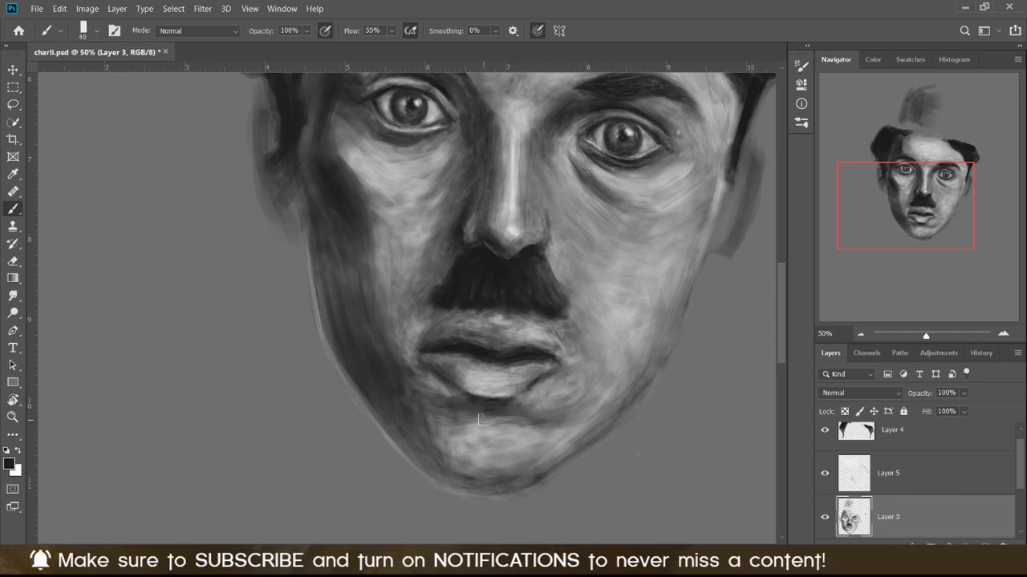
pyautogui.hotkey('ctrl', '-')
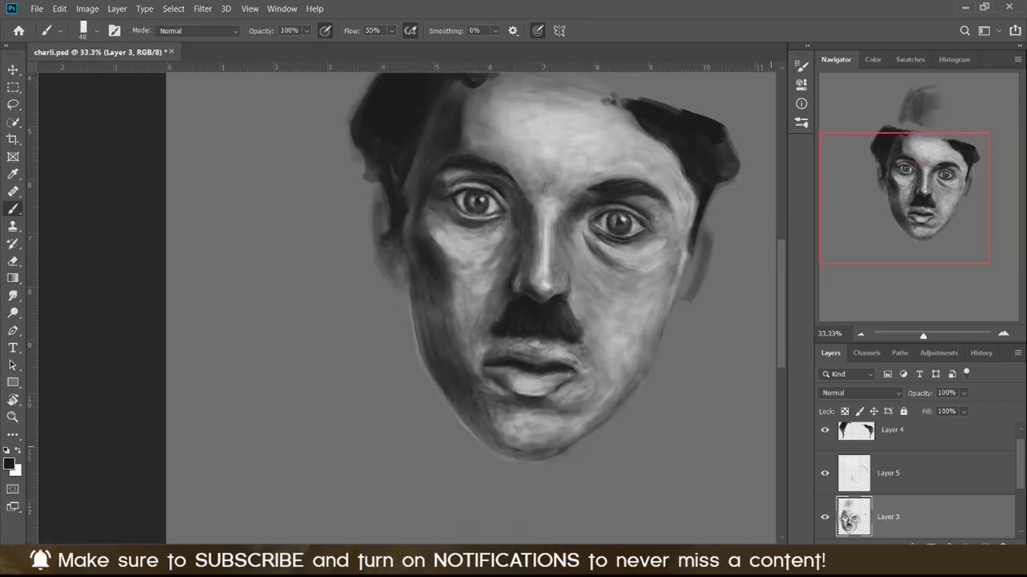
# Paint dark strokes around the chin and its edge with a smaller black brush.
pyautogui.press('e')
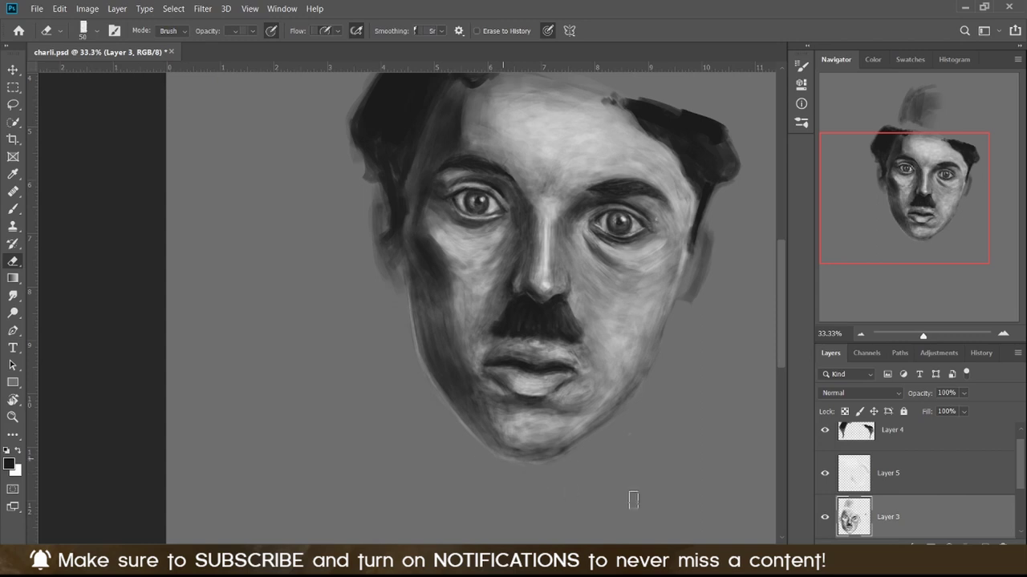
pyautogui.press('x')
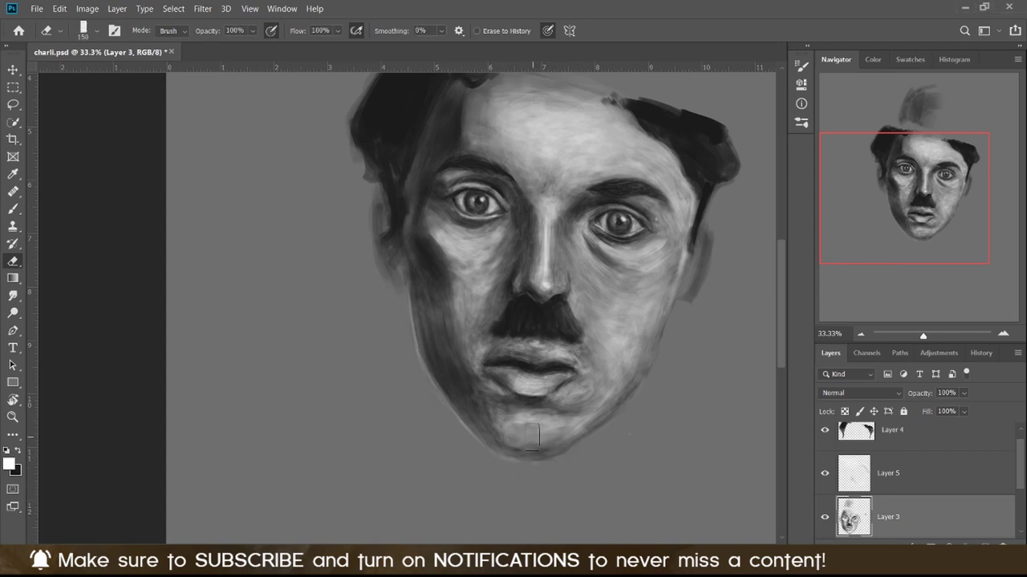
pyautogui.press('b')
pyautogui.press('[')
pyautogui.press('[')
pyautogui.press('[')
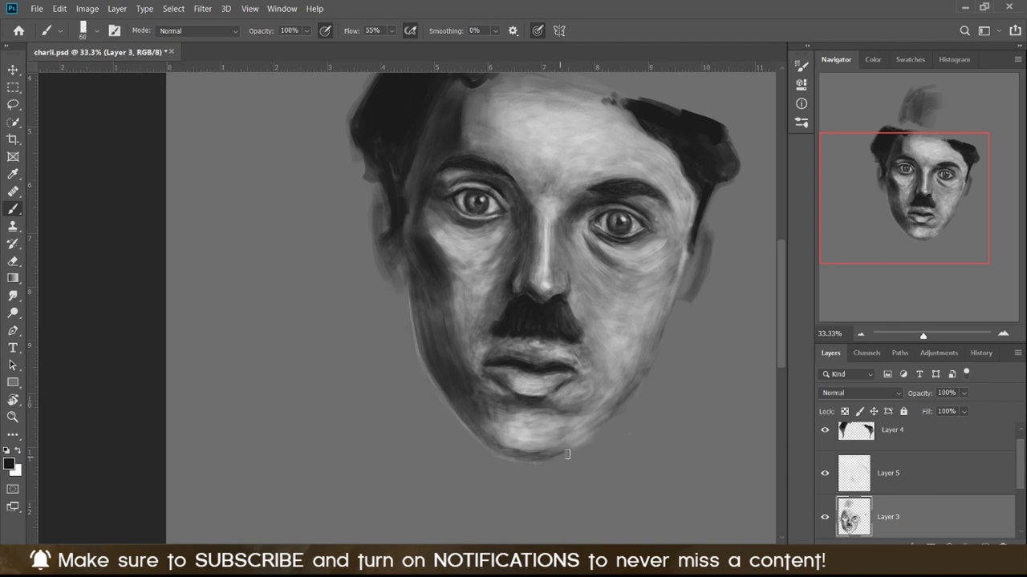
pyautogui.press('x')
pyautogui.moveTo(559, 437); pyautogui.dragTo(593, 449)
pyautogui.moveTo(497, 446)
pyautogui.mouseDown()
pyautogui.moveTo(601, 425)
pyautogui.moveTo(513, 453)
pyautogui.mouseUp()
pyautogui.press('e')
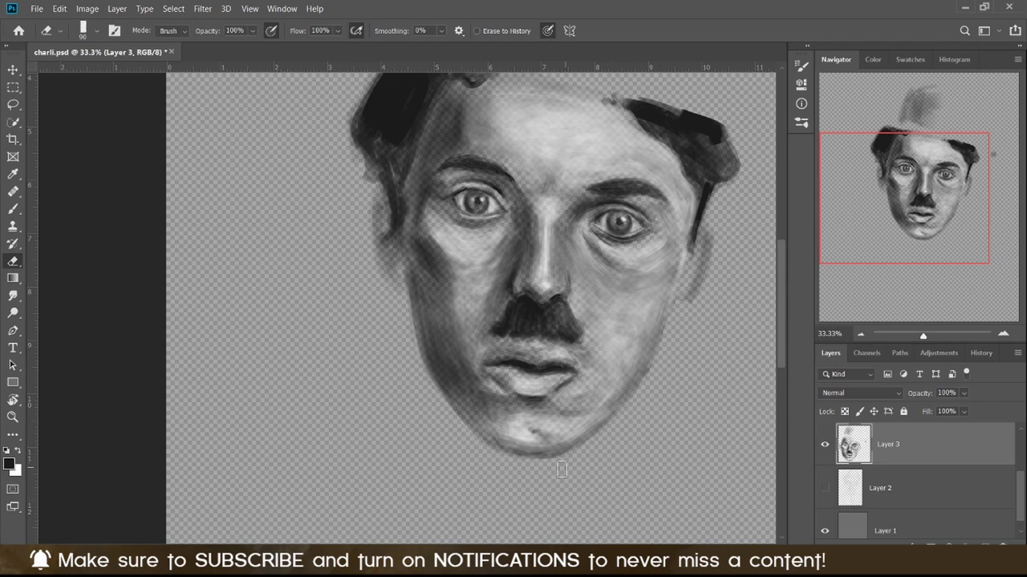
# Paint light white strokes across the chin, resizing the brush for the shading.
pyautogui.scroll(2, 537, 481)
pyautogui.press('x')
pyautogui.press('b')
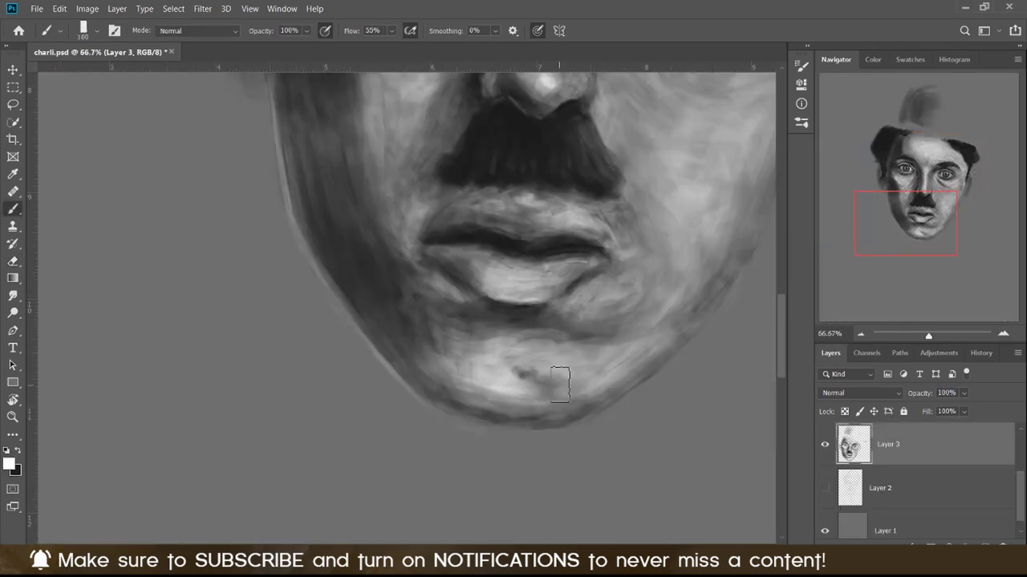
pyautogui.moveTo(557, 378)
pyautogui.mouseDown()
pyautogui.moveTo(514, 368)
pyautogui.moveTo(590, 369)
pyautogui.mouseUp()
pyautogui.press('[')
pyautogui.press('[')
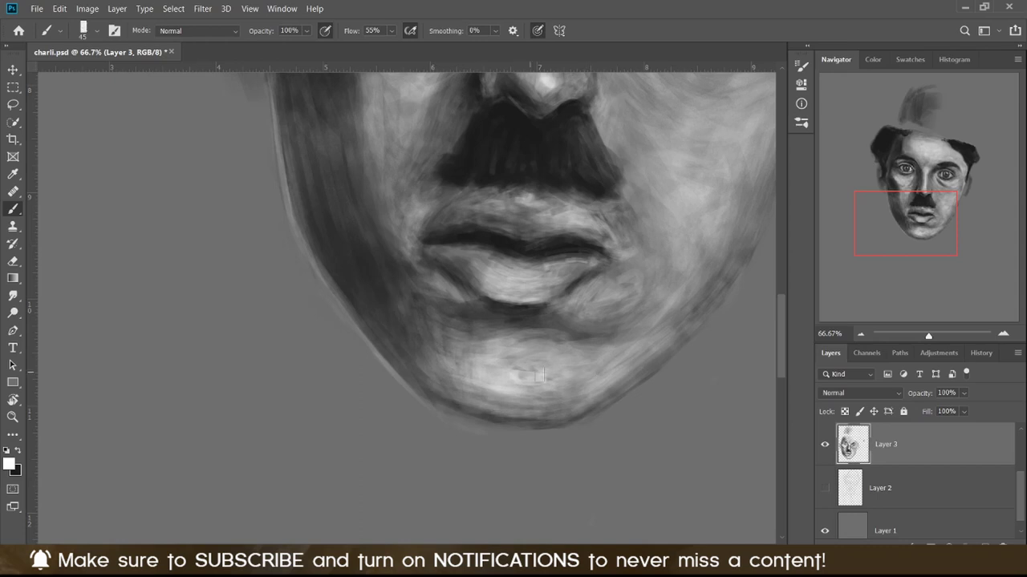
pyautogui.moveTo(484, 365)
pyautogui.mouseDown()
pyautogui.moveTo(513, 374)
pyautogui.moveTo(497, 377)
pyautogui.moveTo(514, 369)
pyautogui.mouseUp()
pyautogui.press(']')
pyautogui.press(']')
pyautogui.press(']')
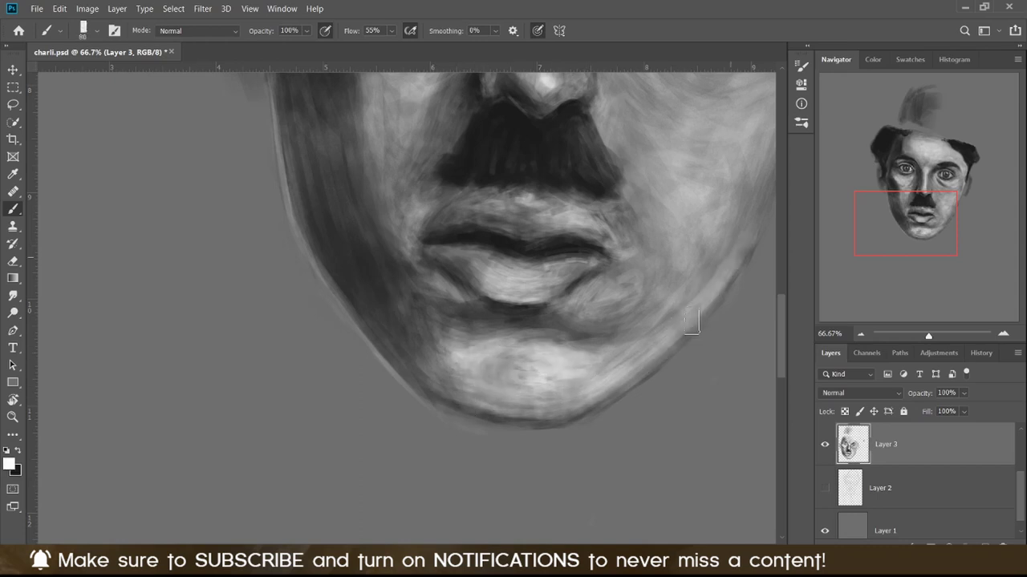
# Paint a dark dimple in the chin and light highlights on its left side.
pyautogui.moveTo(754, 216); pyautogui.dragTo(619, 232)
pyautogui.press('x')
pyautogui.moveTo(530, 337); pyautogui.dragTo(503, 375)
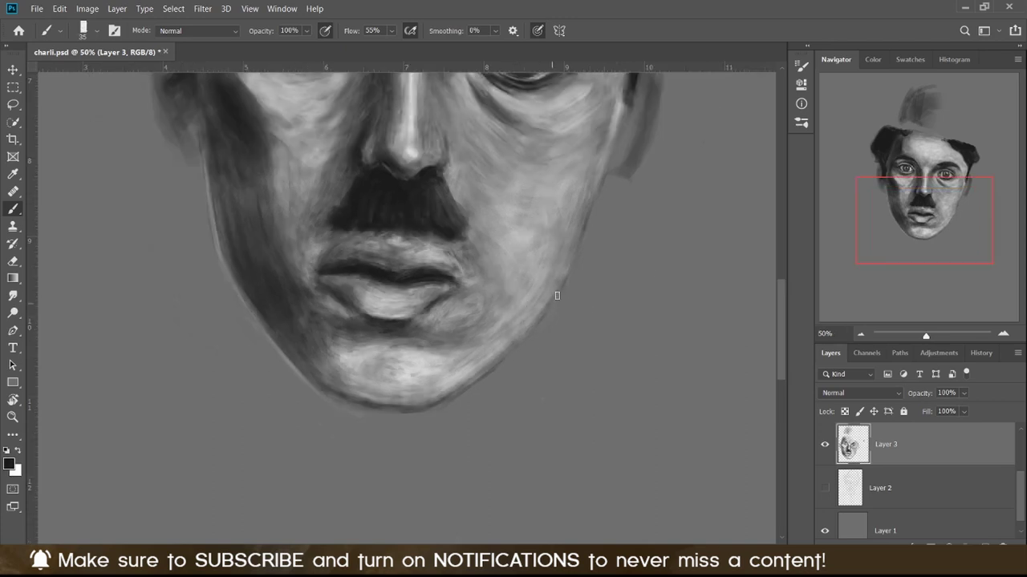
pyautogui.press('[')
pyautogui.press('[')
pyautogui.press('[')
pyautogui.moveTo(399, 467); pyautogui.dragTo(560, 374)
pyautogui.moveTo(521, 324); pyautogui.dragTo(526, 347)
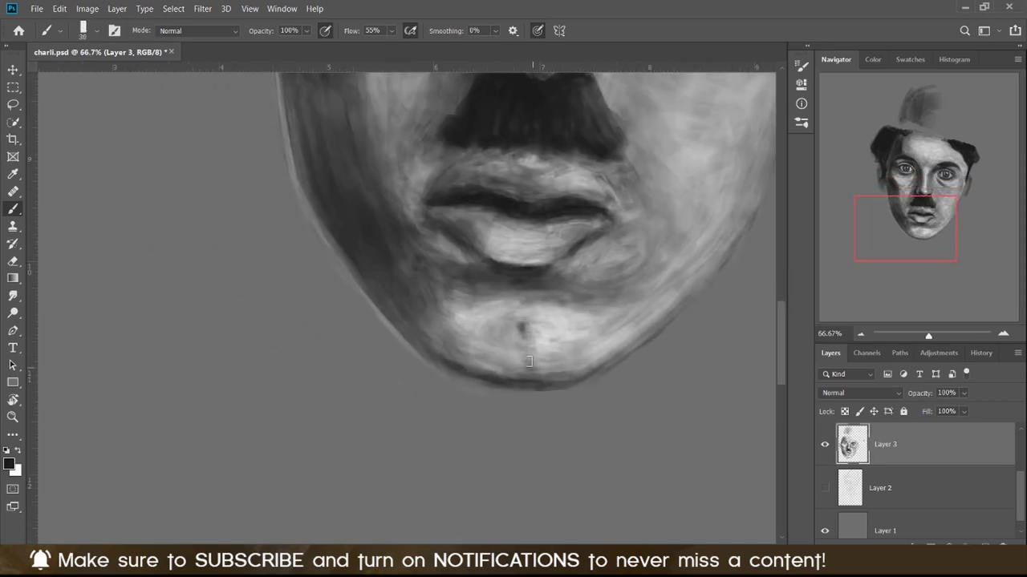
pyautogui.press('x')
pyautogui.moveTo(461, 305)
pyautogui.mouseDown()
pyautogui.moveTo(441, 324)
pyautogui.moveTo(433, 314)
pyautogui.moveTo(576, 370)
pyautogui.mouseUp()
pyautogui.press('x')
# Add a new layer above the face and try, then undo, a light line along the chin's lower edge.
pyautogui.press('x')
pyautogui.press('x')
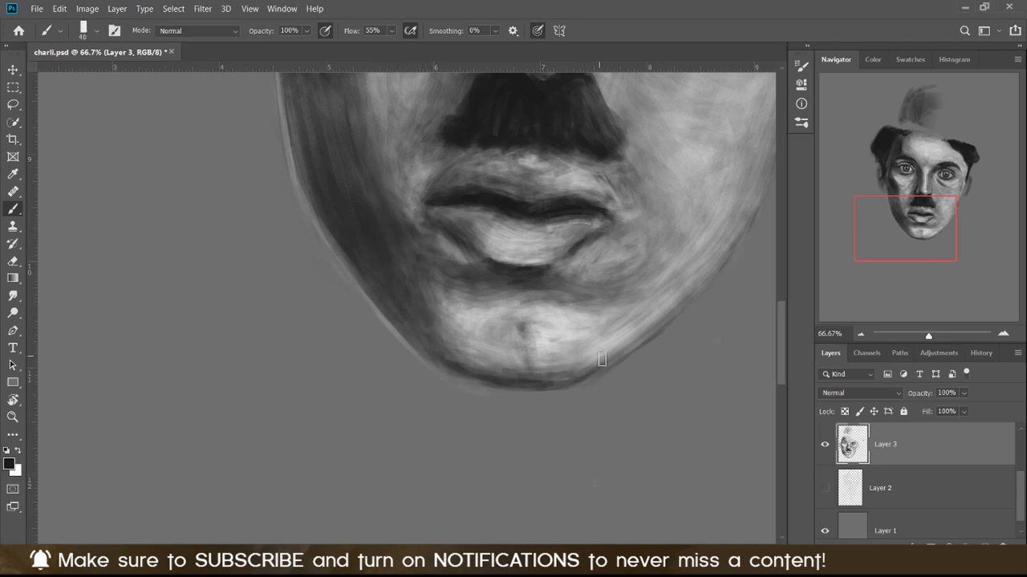
pyautogui.hotkey('ctrl', 'shift', 'alt', 'n')
pyautogui.press('[')
pyautogui.press('[')
pyautogui.press('[')
# Return to the face layer, enlarge the brush and zoom out to the whole face.
pyautogui.press('x')
pyautogui.press('x')
pyautogui.press('x')
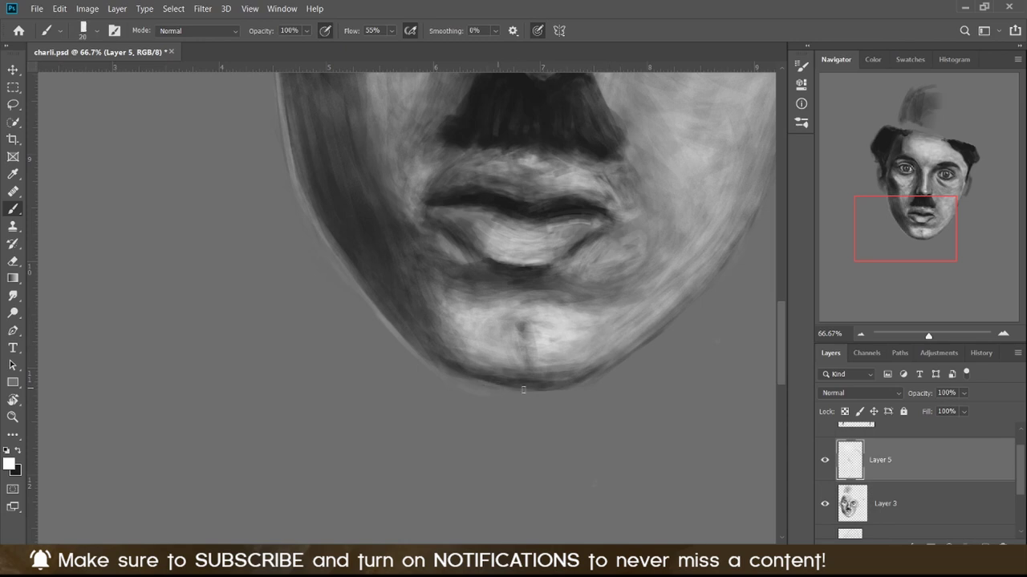
pyautogui.moveTo(489, 389); pyautogui.dragTo(601, 379)
pyautogui.hotkey('ctrl', 'z')
pyautogui.press('[')
pyautogui.hotkey('alt', '[')
pyautogui.press('x')
pyautogui.press(']')
pyautogui.press(']')
pyautogui.press(']')
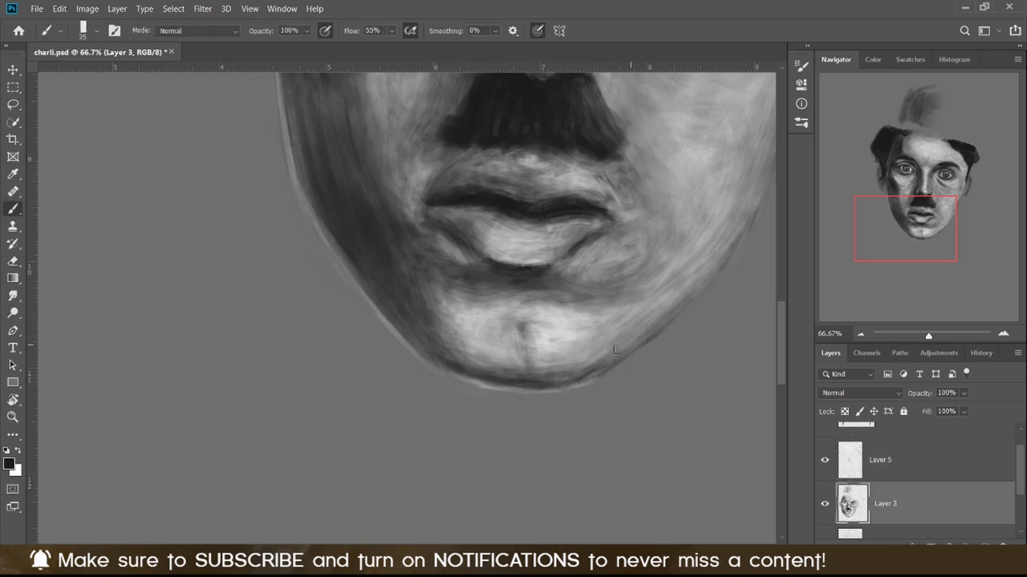
pyautogui.hotkey('ctrl', '-')
pyautogui.hotkey('ctrl', '-')
pyautogui.hotkey('ctrl', '-')
# Return to the face painting layer and set a small white brush.
pyautogui.press('x')
pyautogui.press('x')
pyautogui.press('x')
pyautogui.press(']')
pyautogui.press(']')
pyautogui.press(']')
pyautogui.press('x')
pyautogui.hotkey('alt', ']')
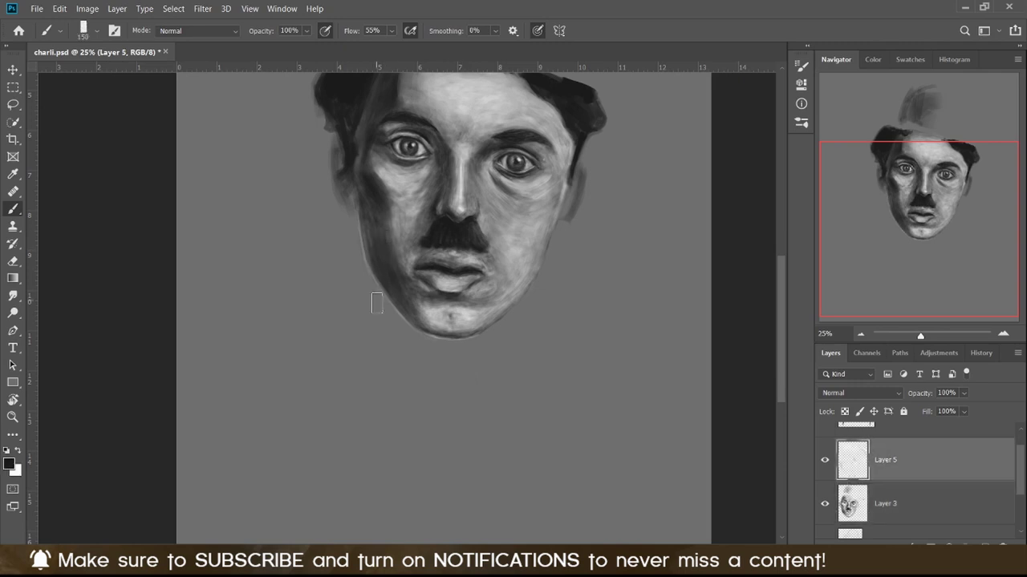
pyautogui.click(894, 507)
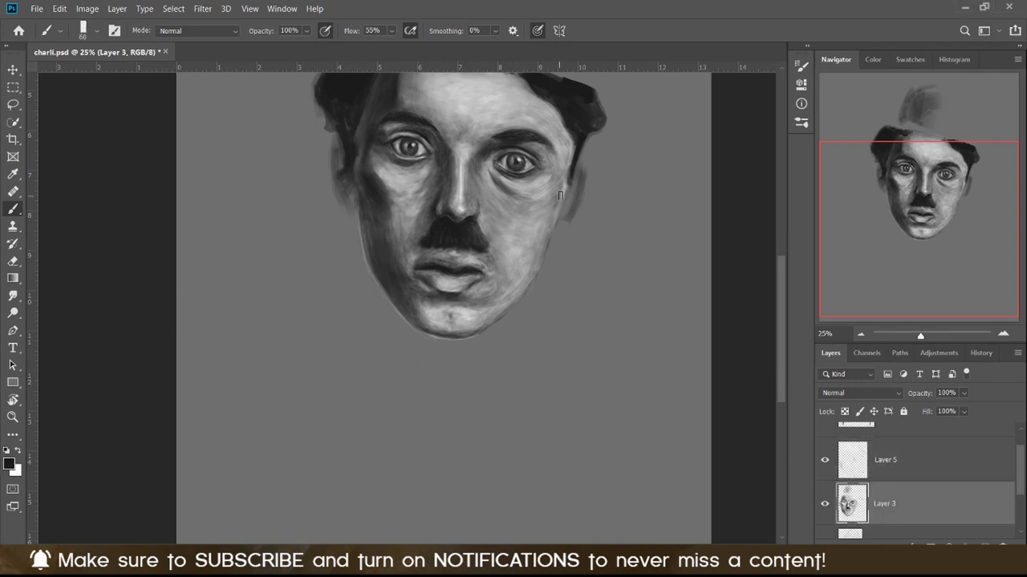
pyautogui.press(']')
pyautogui.press(']')
pyautogui.press(']')
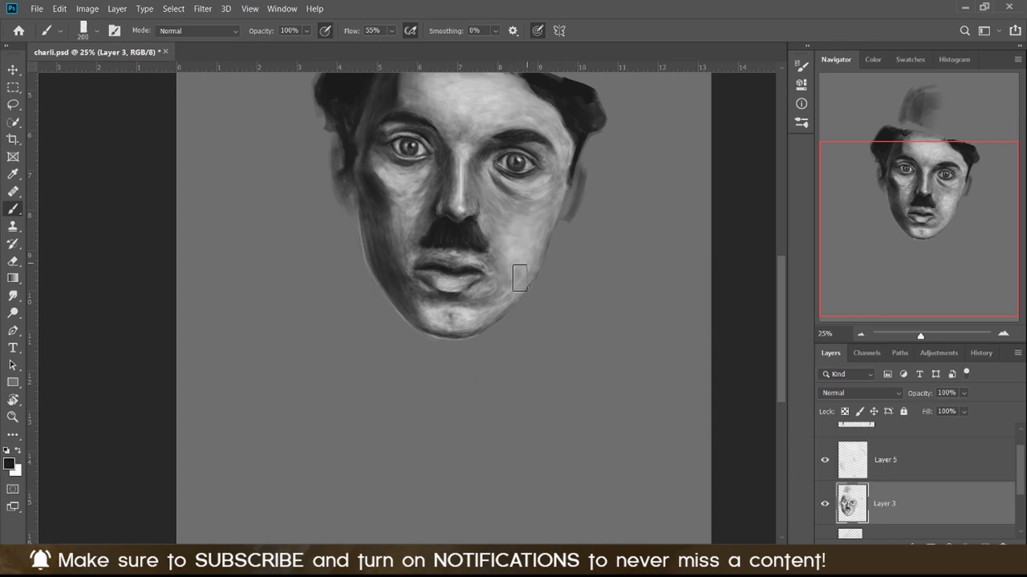
pyautogui.press('[')
pyautogui.press('[')
pyautogui.press('[')
pyautogui.press('x')
pyautogui.press('[')
pyautogui.press('[')
pyautogui.press('[')
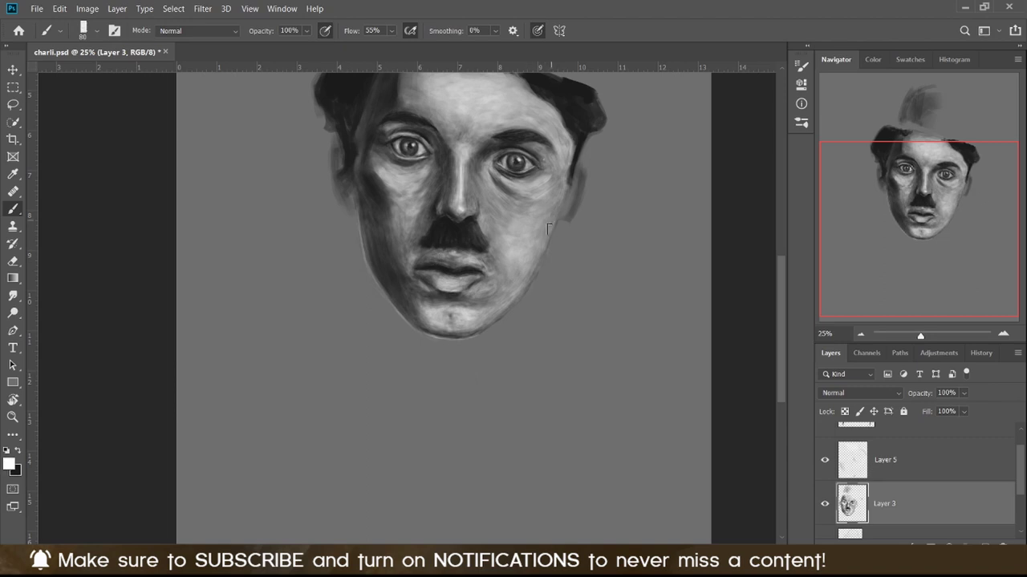
# Zoom in and out on the face and reframe it in view.
pyautogui.press('[')
pyautogui.press('[')
pyautogui.press('[')
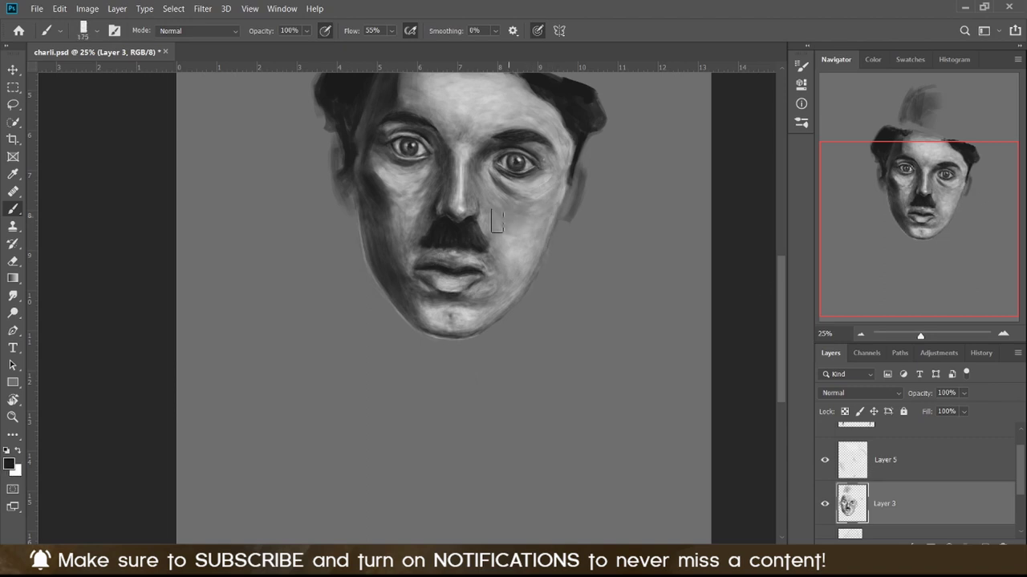
pyautogui.hotkey('ctrl', '+')
pyautogui.hotkey('ctrl', '+')
pyautogui.hotkey('ctrl', '-')
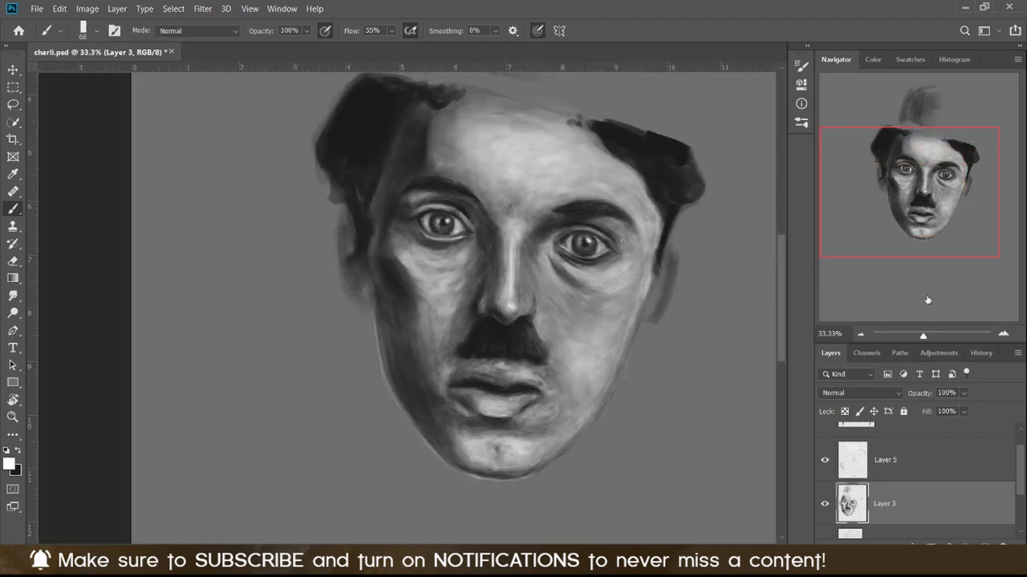
pyautogui.hotkey('ctrl', '+')
pyautogui.moveTo(860, 210); pyautogui.dragTo(867, 208)
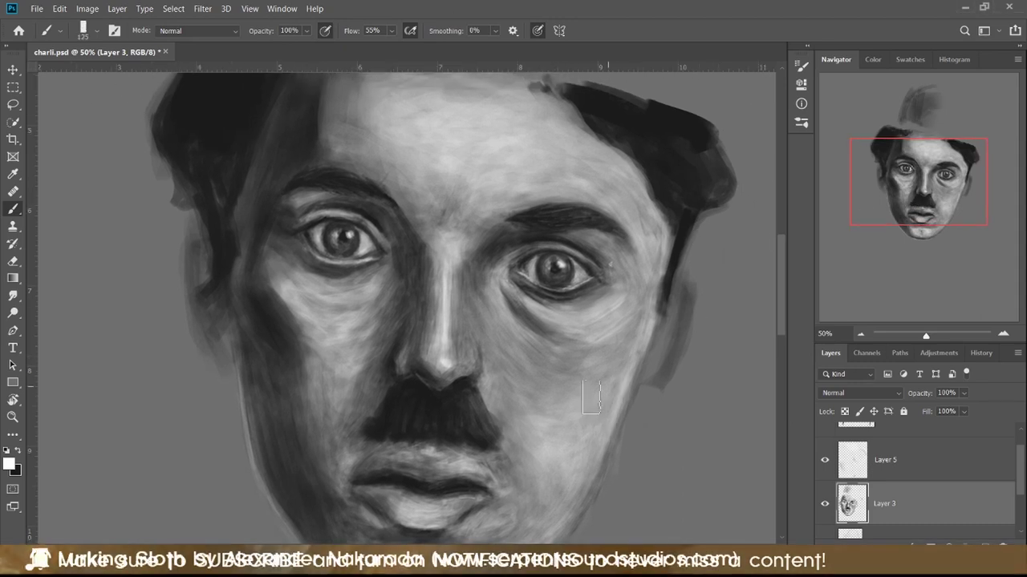
pyautogui.press(']')
pyautogui.press(']')
pyautogui.press(']')
pyautogui.hotkey('ctrl', '-')
# Settle on a small black brush and add a new layer beneath the face painting.
pyautogui.press('[')
pyautogui.press('[')
pyautogui.press('[')
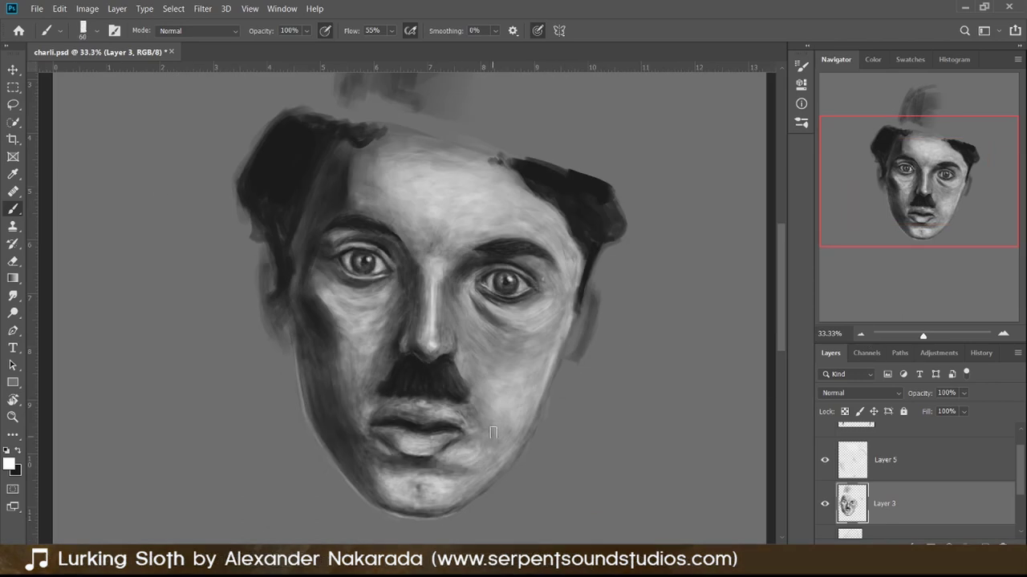
pyautogui.press('x')
pyautogui.press('x')
pyautogui.press(']')
pyautogui.press(']')
pyautogui.press(']')
pyautogui.press('x')
pyautogui.press('[')
pyautogui.press('[')
pyautogui.press('[')
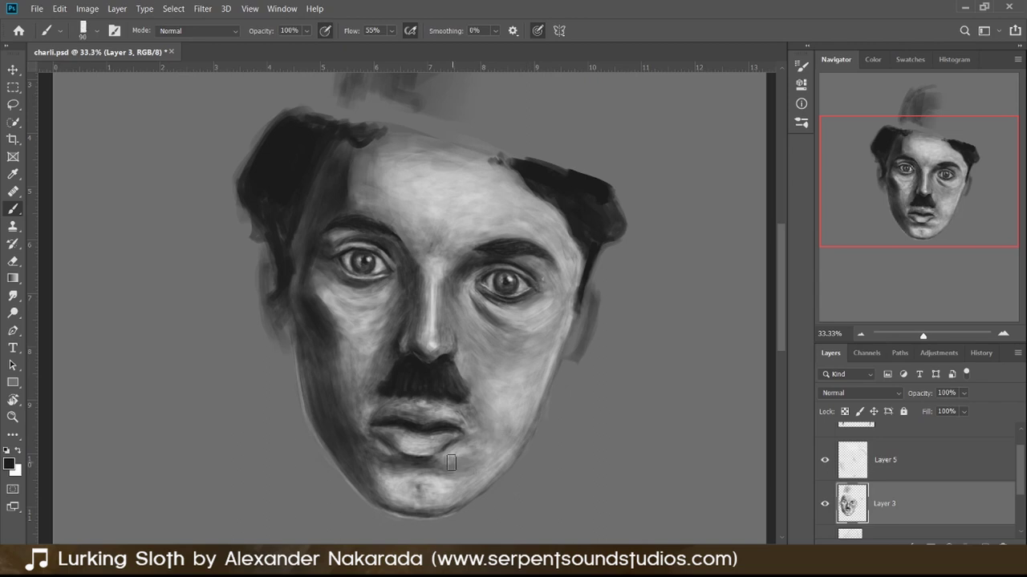
pyautogui.hotkey('ctrl', '+')
pyautogui.hotkey('ctrl', '+')
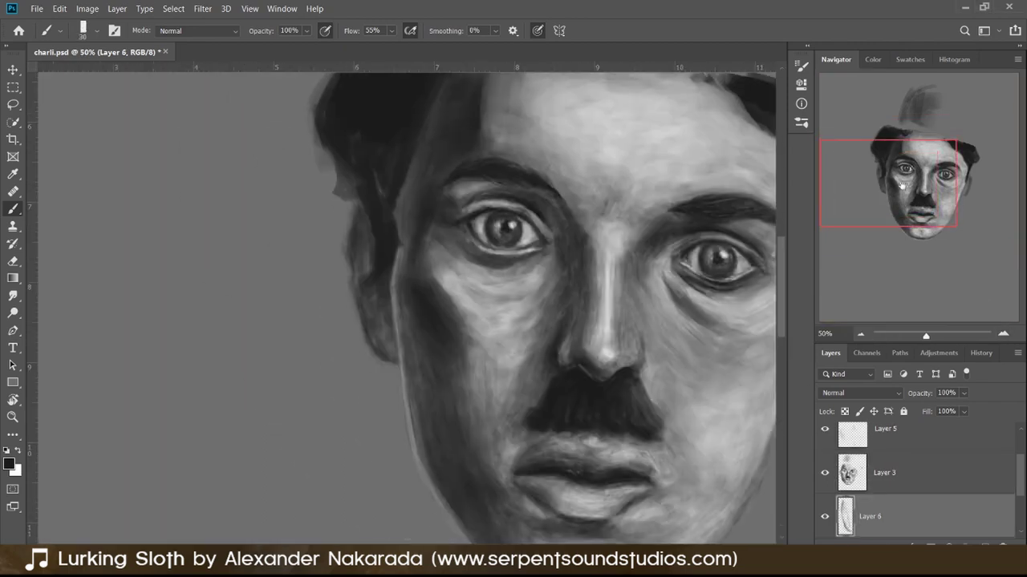
# Darken the left hair edge and blend it into the cheek with light strokes.
pyautogui.moveTo(465, 288); pyautogui.dragTo(500, 361)
pyautogui.press('x')
pyautogui.moveTo(454, 269); pyautogui.dragTo(462, 230)
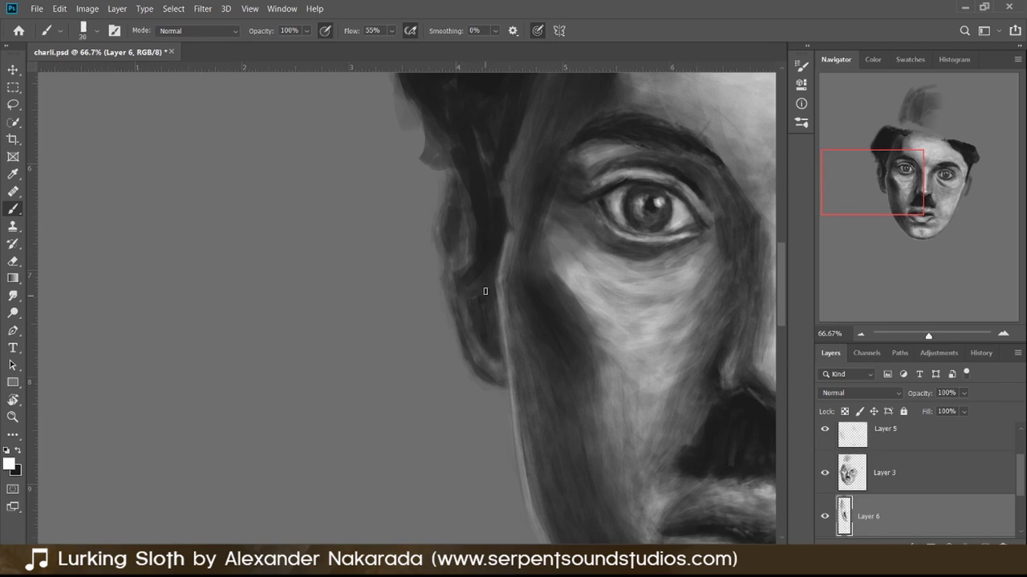
pyautogui.press(']')
pyautogui.moveTo(484, 291); pyautogui.dragTo(493, 361)
pyautogui.moveTo(465, 268); pyautogui.dragTo(451, 206)
pyautogui.press('x')
# Reselect the layer beneath the face, zoom out to the whole head and set a smaller black brush.
pyautogui.press('x')
pyautogui.moveTo(484, 358)
pyautogui.mouseDown()
pyautogui.moveTo(457, 311)
pyautogui.moveTo(489, 383)
pyautogui.mouseUp()
pyautogui.press('e')
pyautogui.click(883, 472)
pyautogui.scroll(-1, 875, 486)
pyautogui.click(874, 487)
pyautogui.press('b')
pyautogui.press('x')
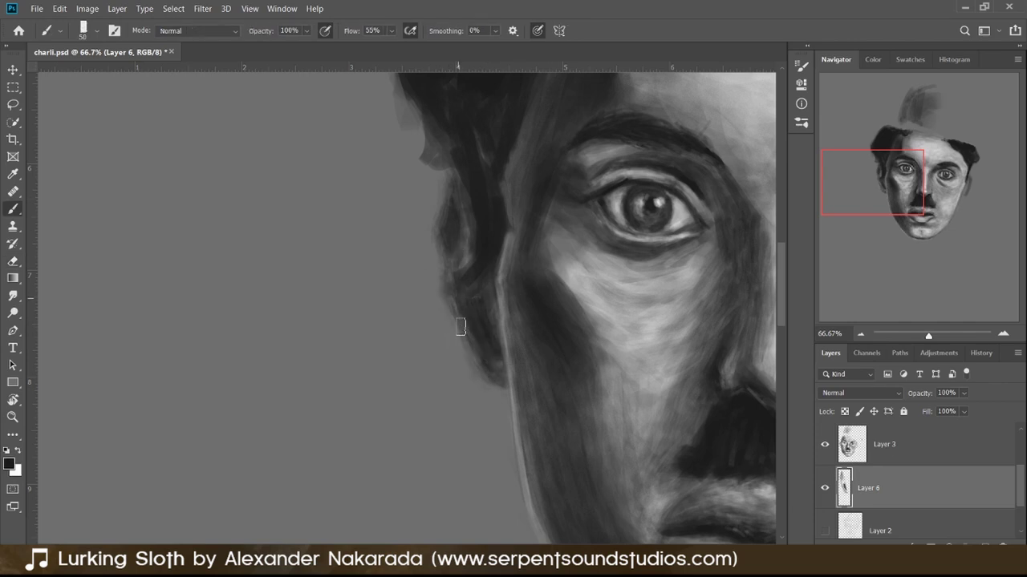
pyautogui.press('x')
pyautogui.hotkey('alt', ']')
pyautogui.hotkey('ctrl', '-')
pyautogui.hotkey('ctrl', '-')
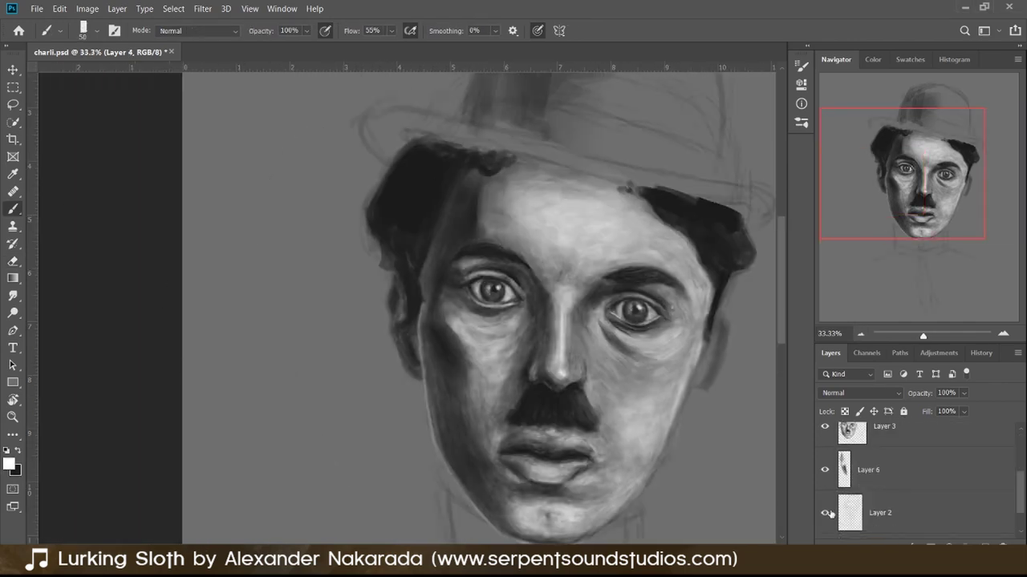
pyautogui.press('x')
pyautogui.press('[')
# Darken the left hair and cheek edge and fill out the top of the left hair.
pyautogui.moveTo(409, 182)
pyautogui.mouseDown()
pyautogui.moveTo(425, 347)
pyautogui.moveTo(423, 256)
pyautogui.mouseUp()
pyautogui.press('x')
pyautogui.press(']')
pyautogui.press('x')
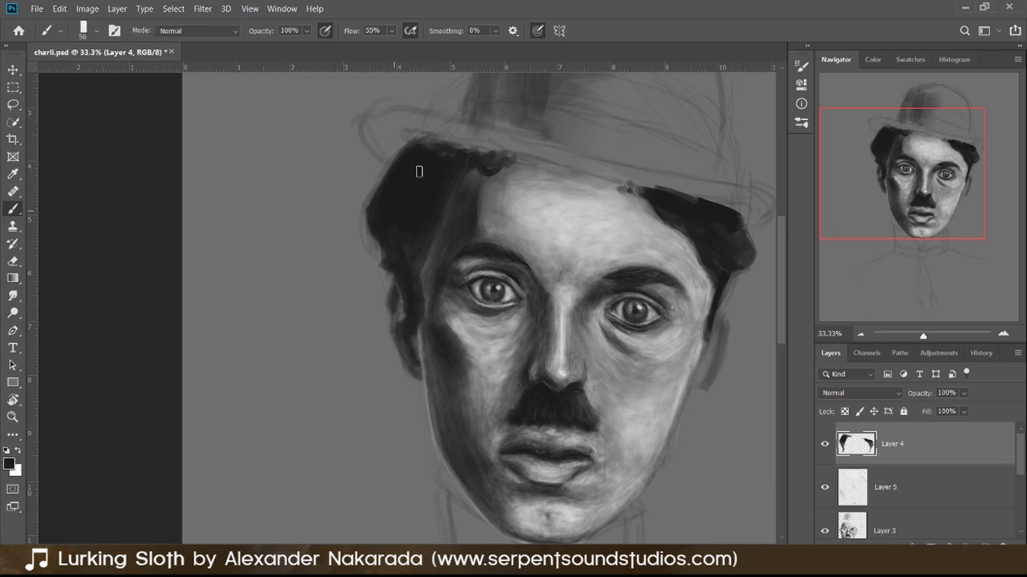
pyautogui.moveTo(419, 171)
pyautogui.mouseDown()
pyautogui.moveTo(424, 230)
pyautogui.moveTo(452, 202)
pyautogui.mouseUp()
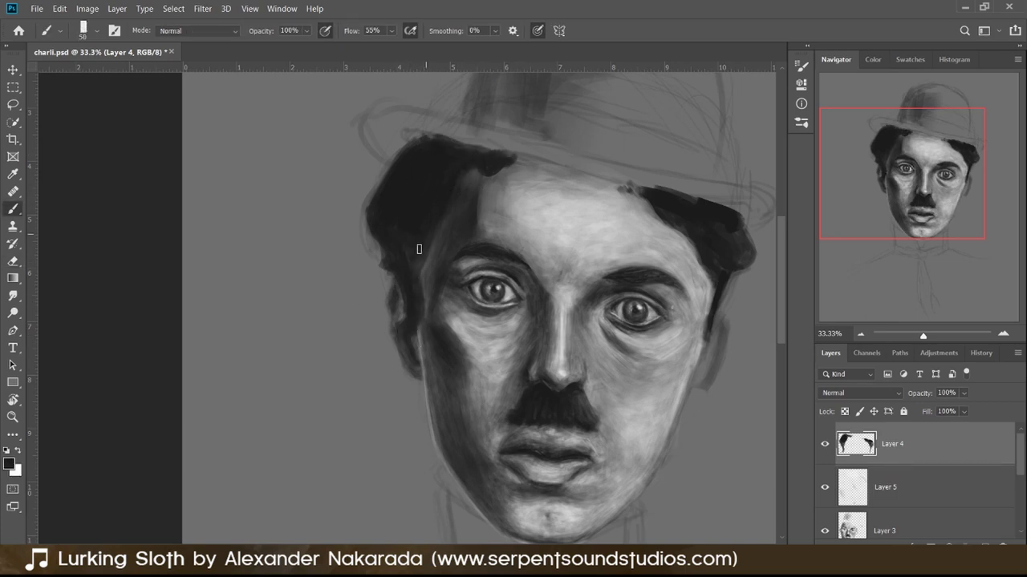
pyautogui.press('e')
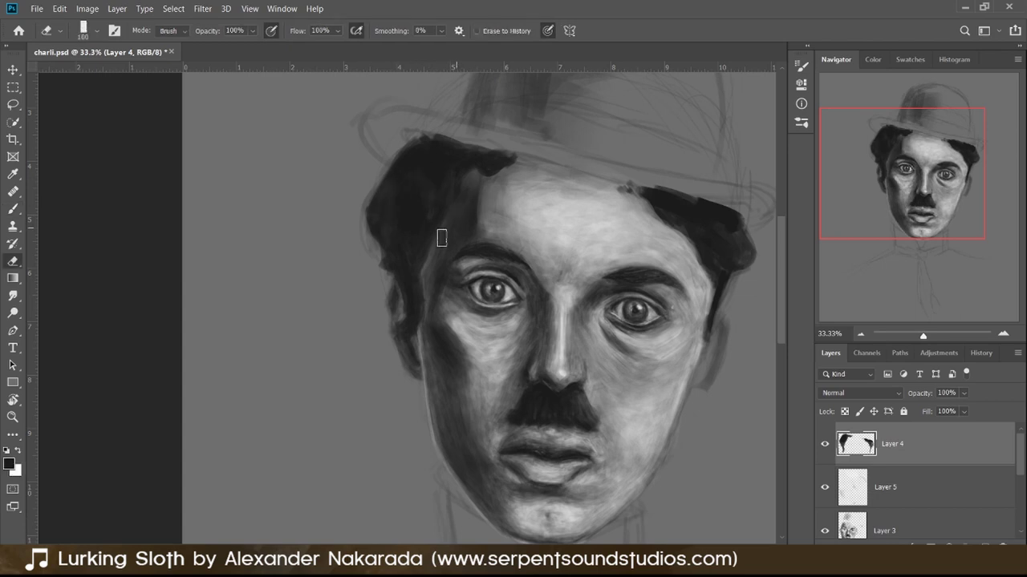
pyautogui.press('b')
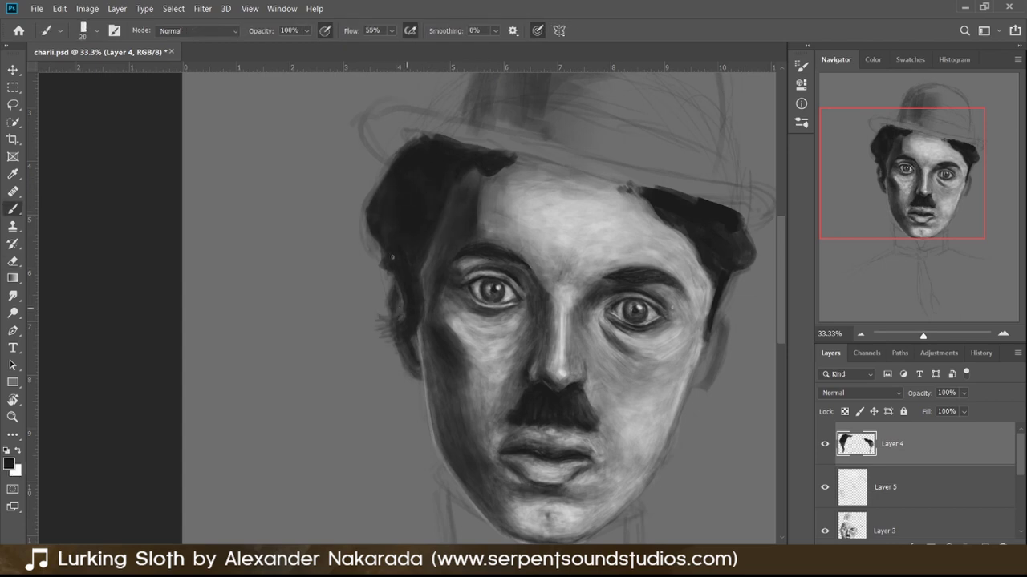
# Toggle between Eraser and Brush and make the brush slightly larger.
pyautogui.press('x')
pyautogui.press('x')
pyautogui.press('e')
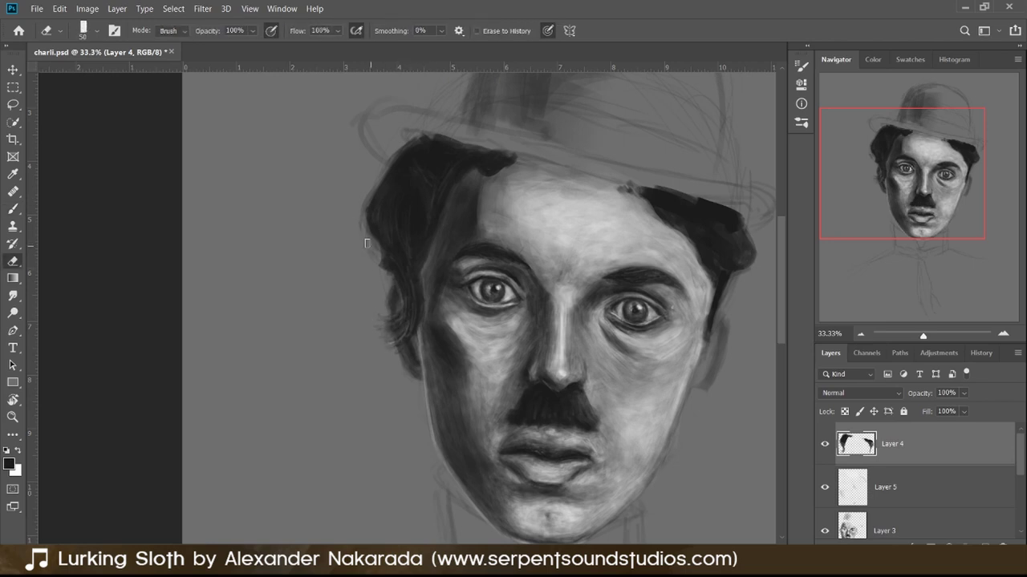
pyautogui.press('b')
pyautogui.press('e')
pyautogui.press('b')
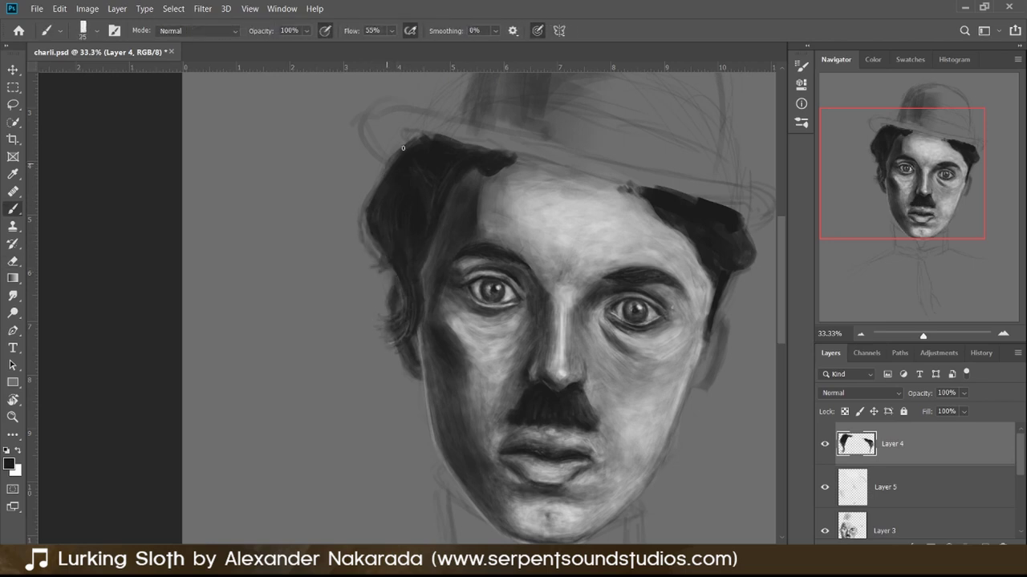
pyautogui.press(']')
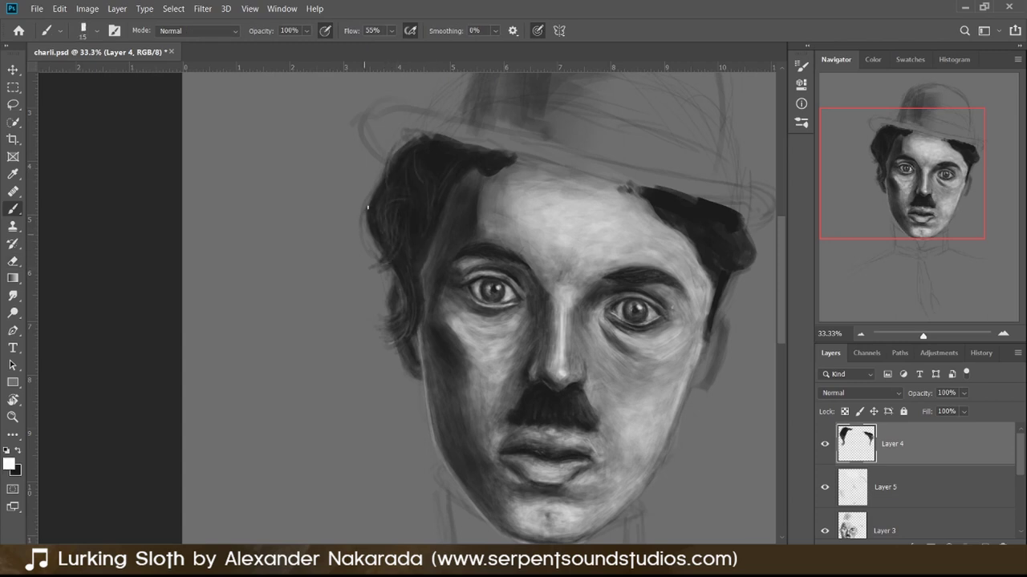
# Paint a light white strand into the dark left hair.
pyautogui.press('x')
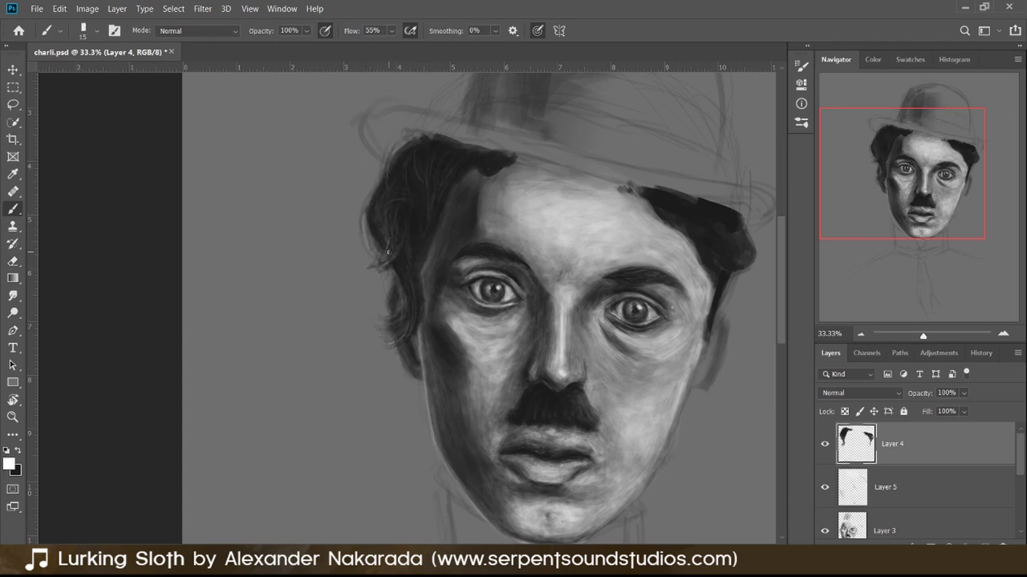
pyautogui.press('x')
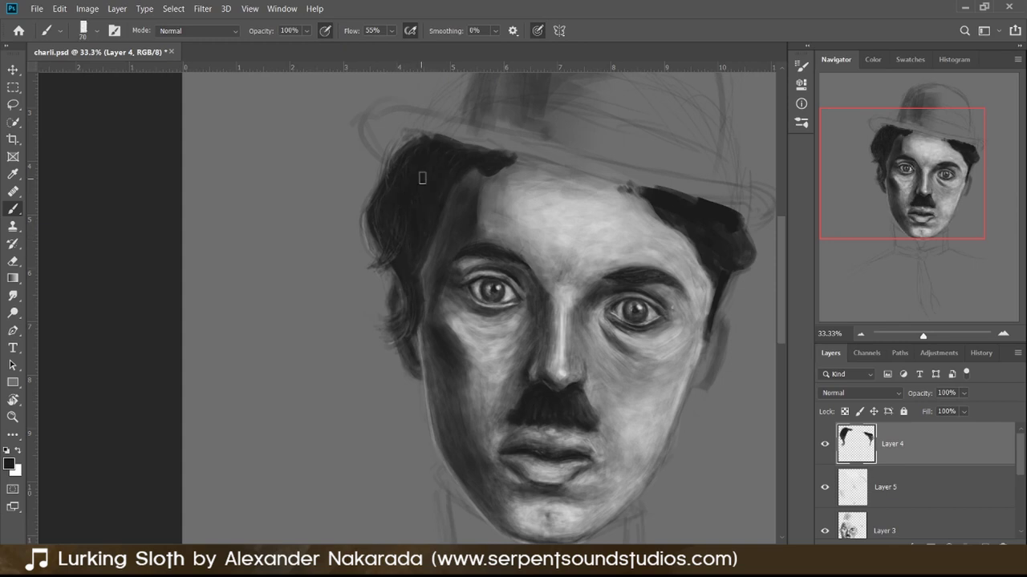
pyautogui.press('x')
pyautogui.press(']')
pyautogui.press(']')
pyautogui.moveTo(428, 192); pyautogui.dragTo(389, 190)
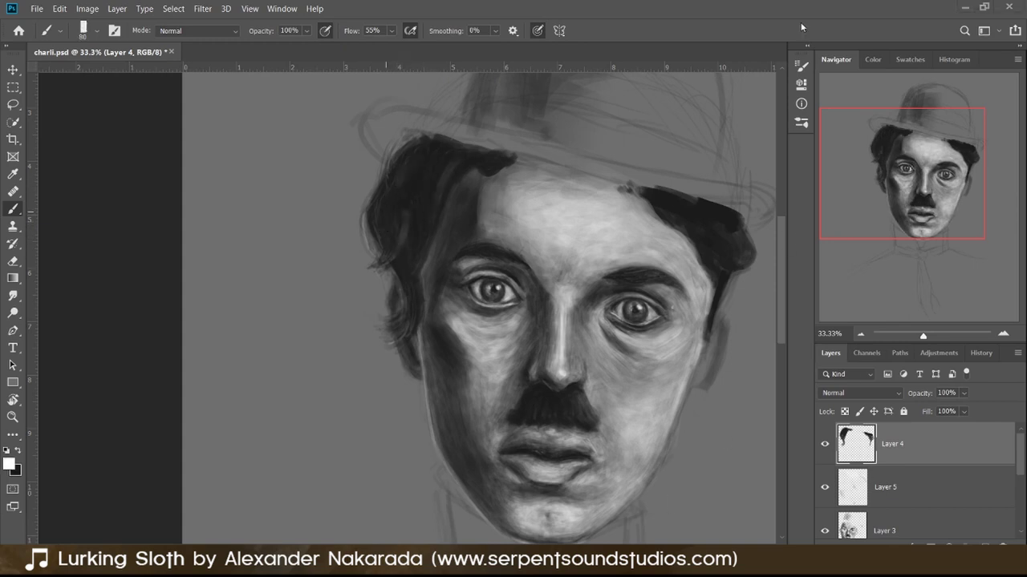
pyautogui.press('x')
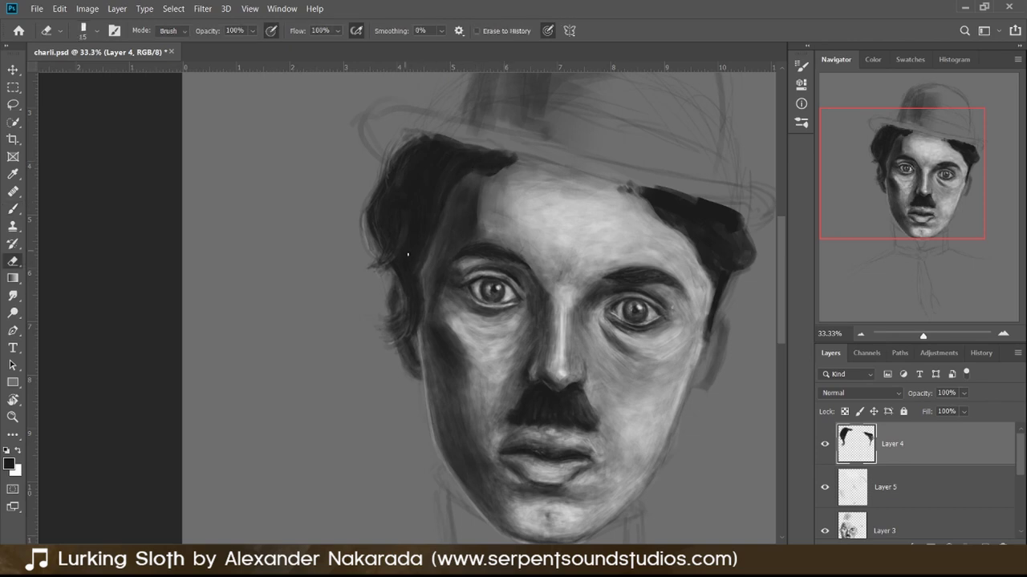
pyautogui.hotkey('alt', '[')
# Set a medium-sized brush painting in black.
pyautogui.press('x')
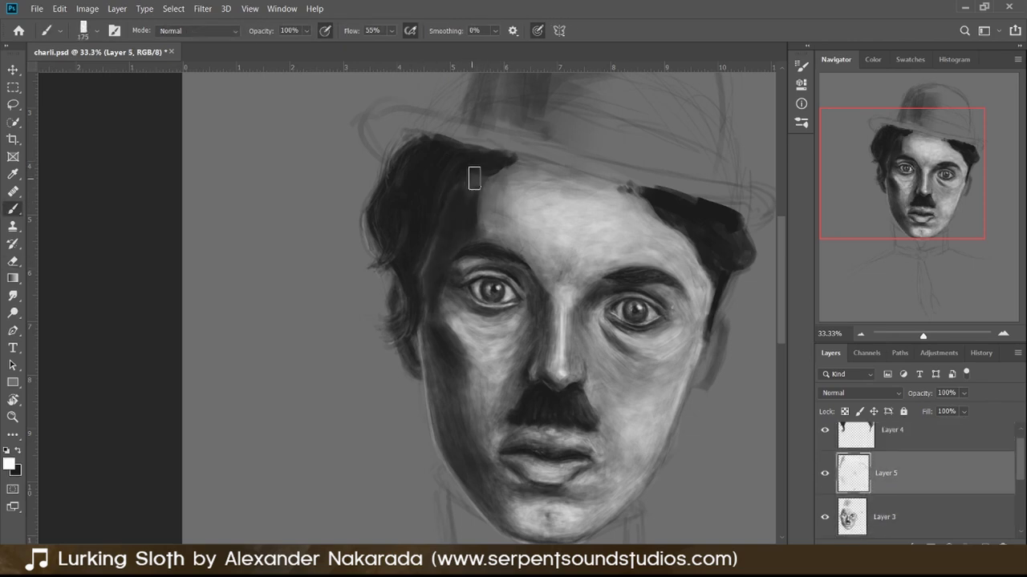
pyautogui.press(']')
pyautogui.press(']')
pyautogui.press(']')
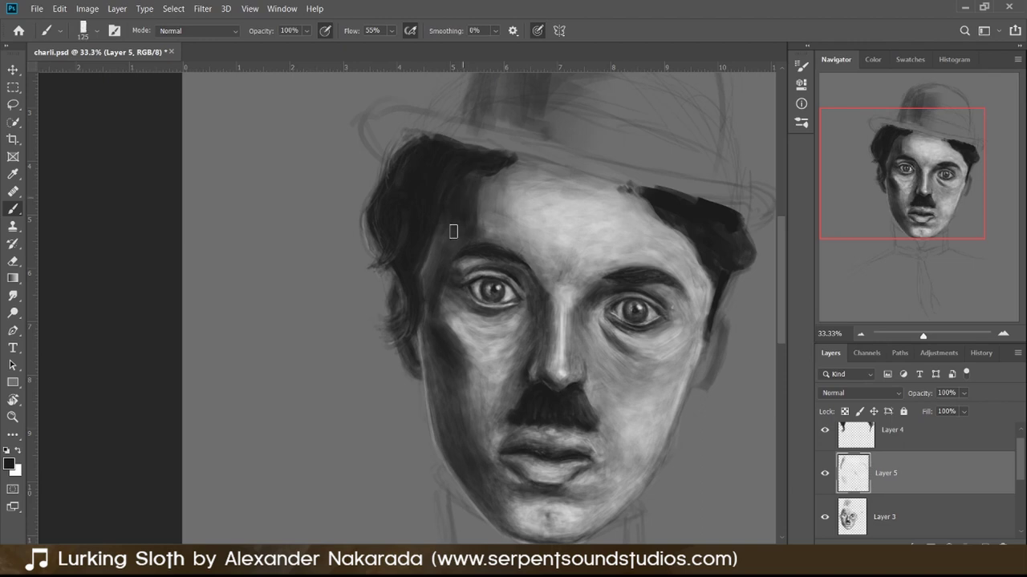
pyautogui.press('x')
pyautogui.press(']')
pyautogui.press(']')
pyautogui.press(']')
pyautogui.press('[')
pyautogui.press('[')
pyautogui.press('[')
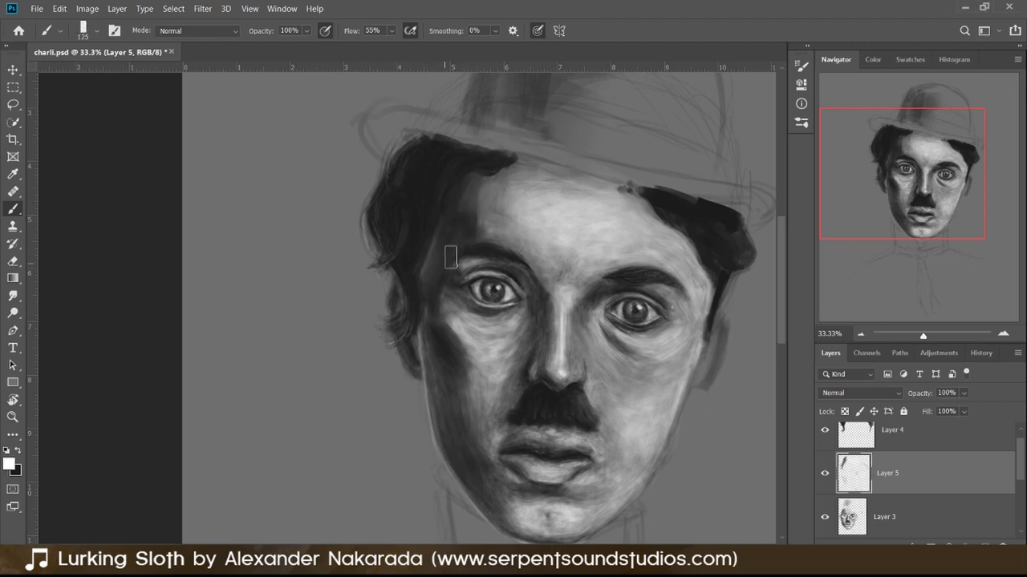
pyautogui.press('x')
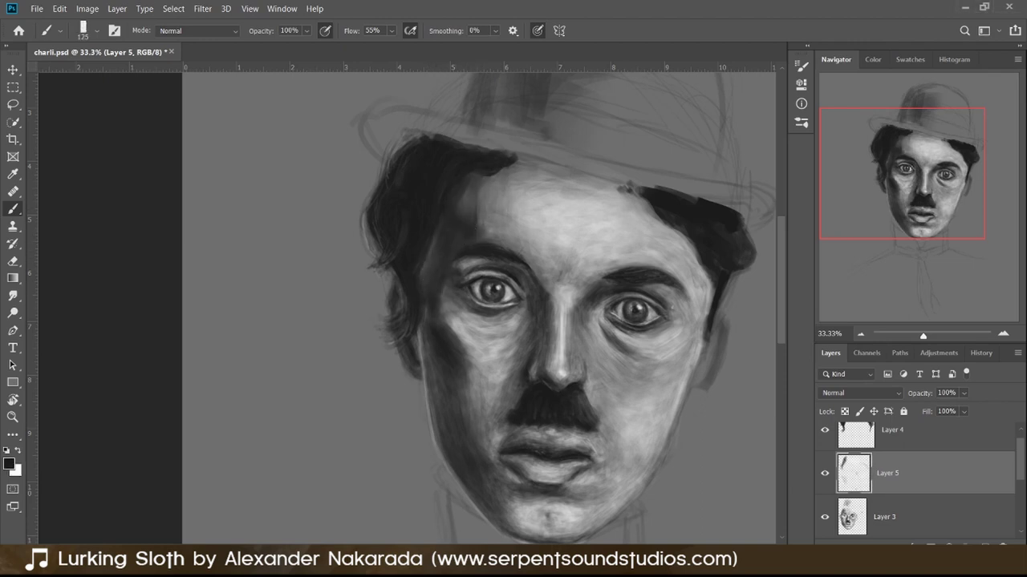
# Zoom in on the eyes and face, toggling between Eraser and Brush.
pyautogui.click(1004, 335)
pyautogui.press('x')
pyautogui.press('e')
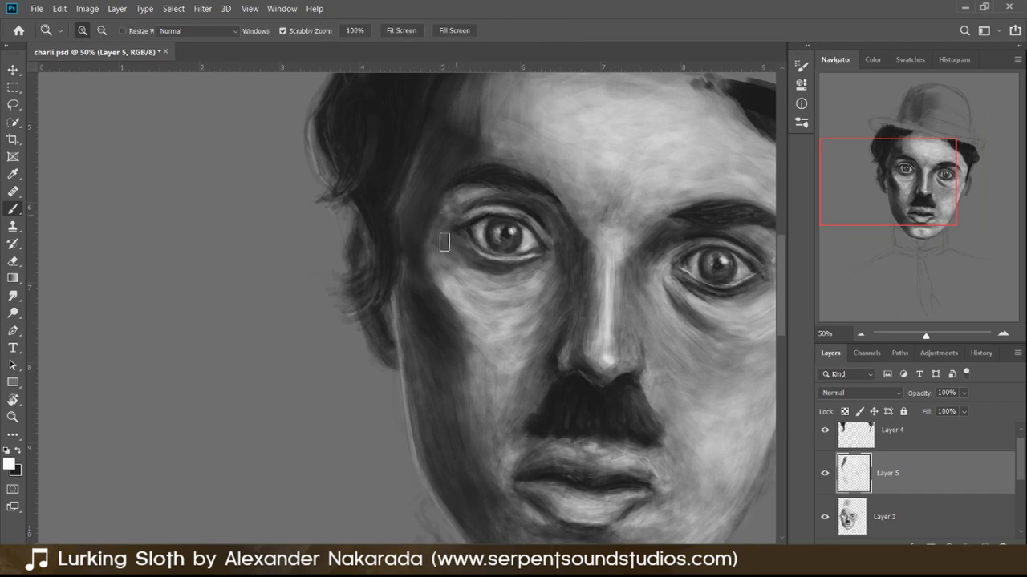
pyautogui.press('b')
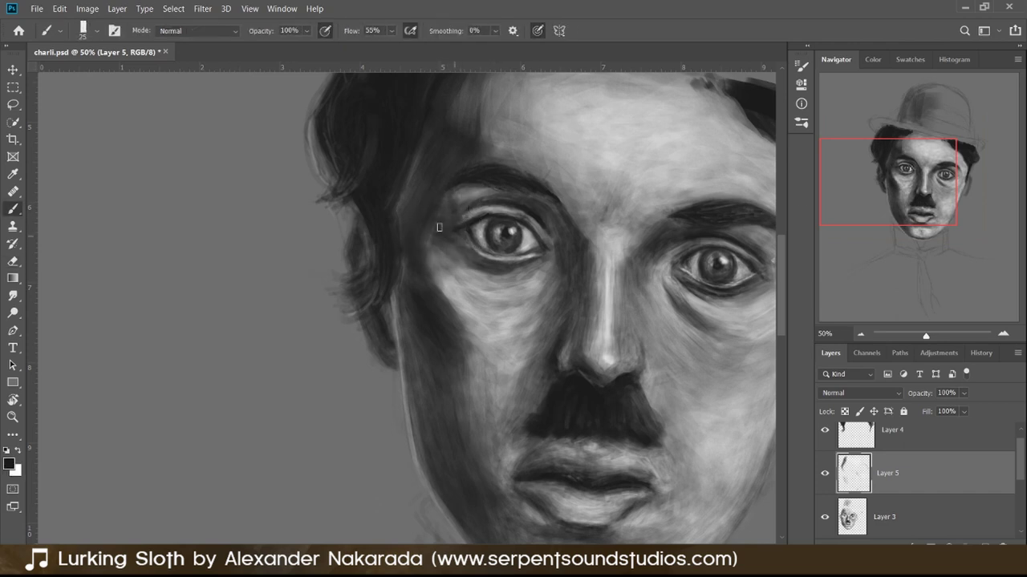
pyautogui.press('x')
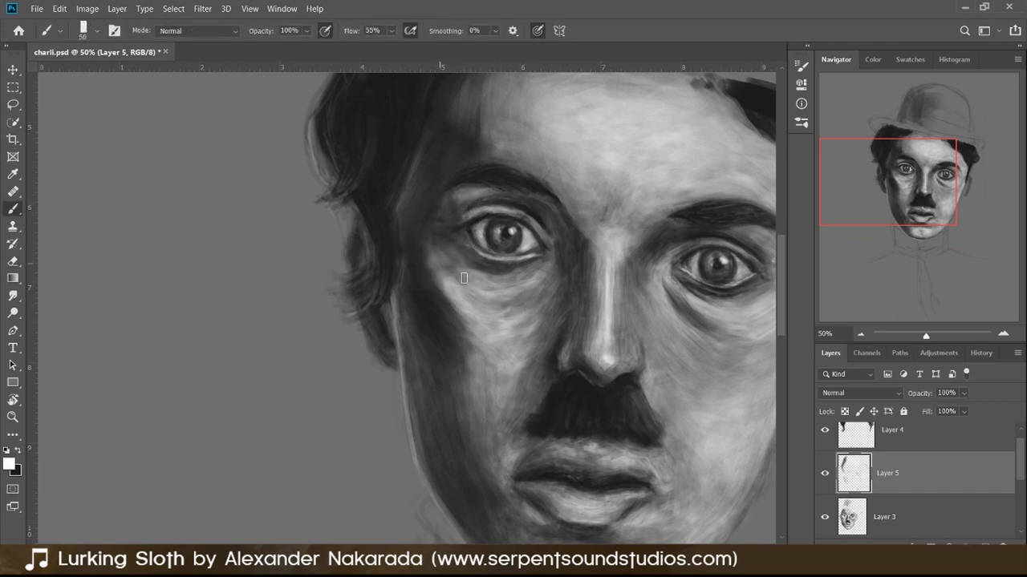
pyautogui.press('z')
pyautogui.hotkey('ctrl', '+')
pyautogui.hotkey('ctrl', '-')
pyautogui.press('b')
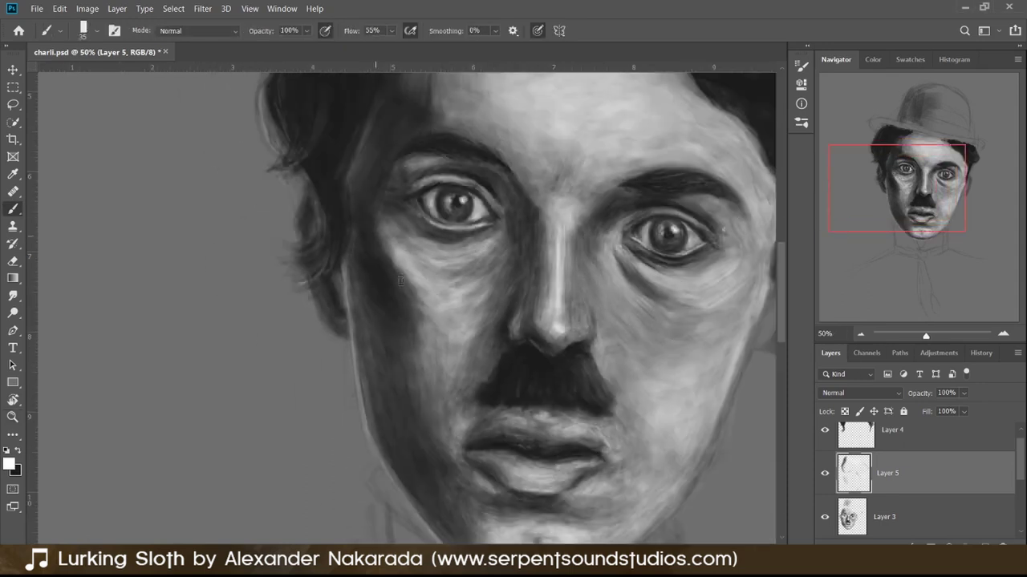
# Switch between the hair and face layers and zoom to frame the whole face.
pyautogui.press('e')
pyautogui.hotkey('alt', ']')
pyautogui.hotkey('alt', '[')
pyautogui.press('x')
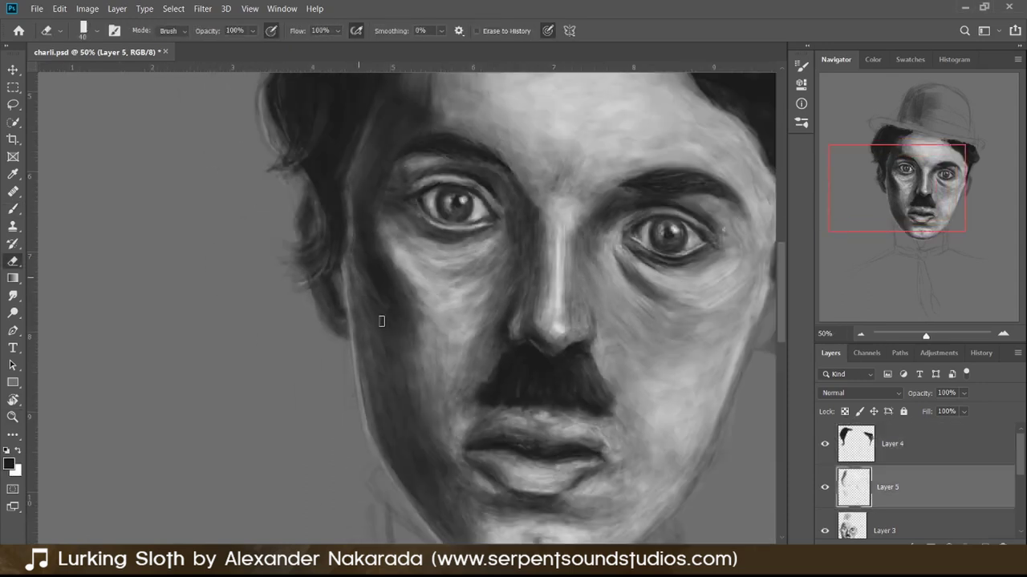
pyautogui.scroll(3, 408, 153)
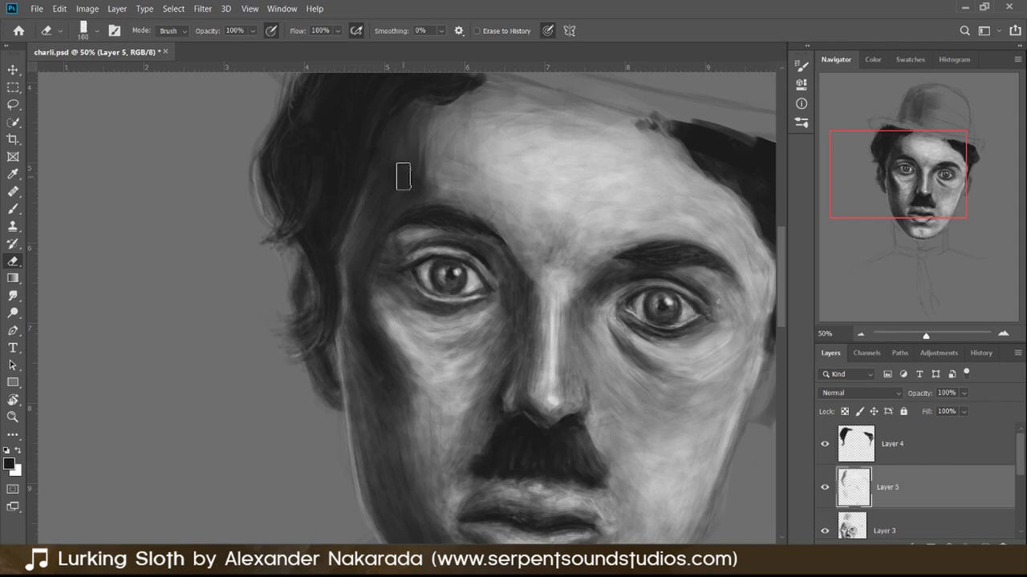
pyautogui.press('b')
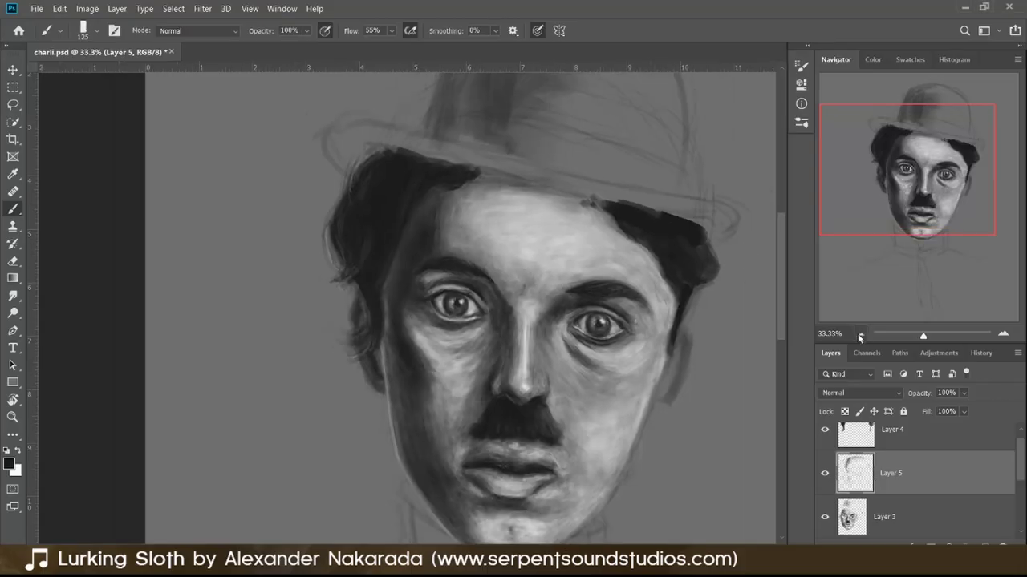
pyautogui.click(857, 336)
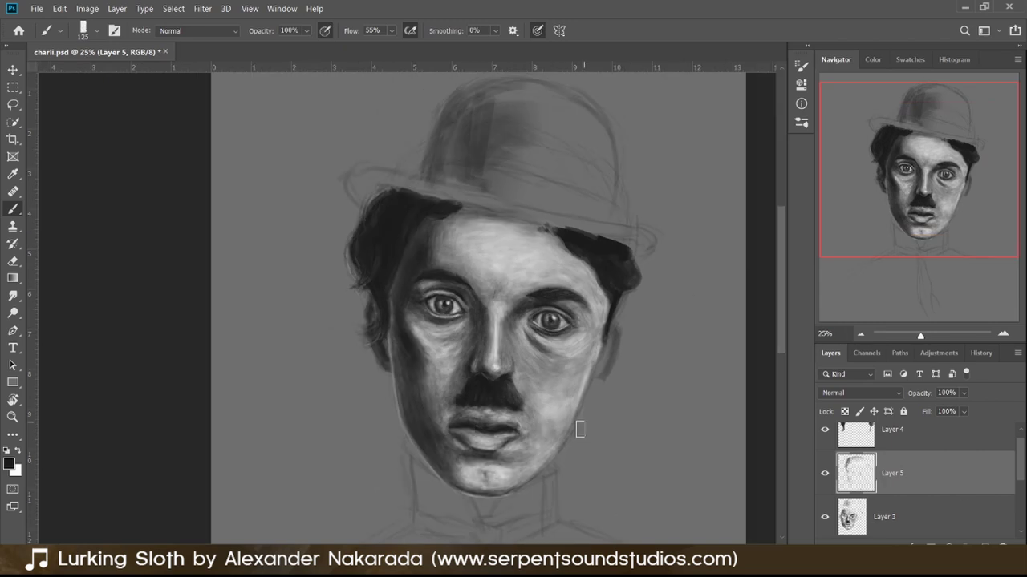
pyautogui.scroll(1, 574, 401)
pyautogui.hotkey('ctrl', '+')
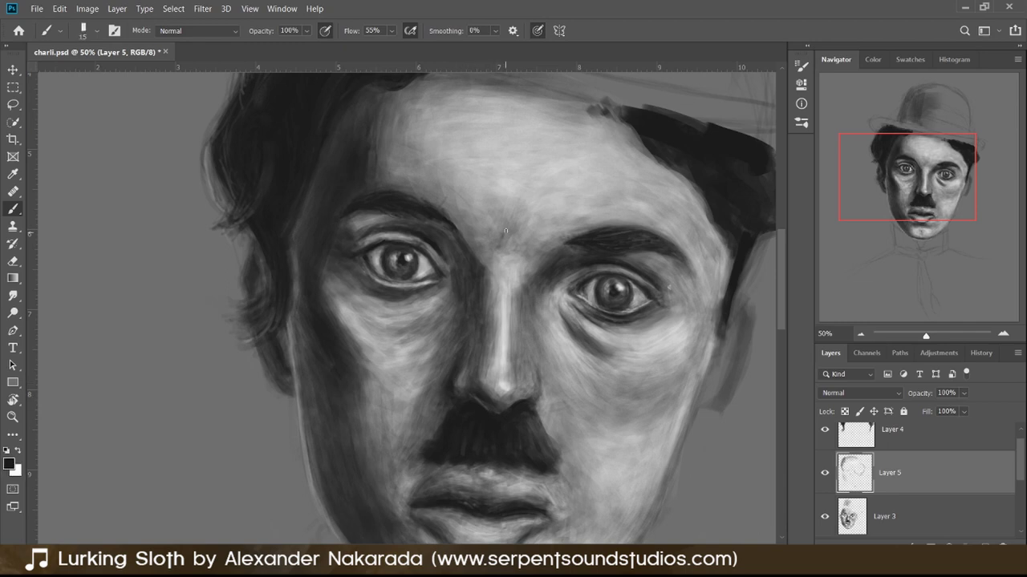
pyautogui.hotkey('ctrl', '-')
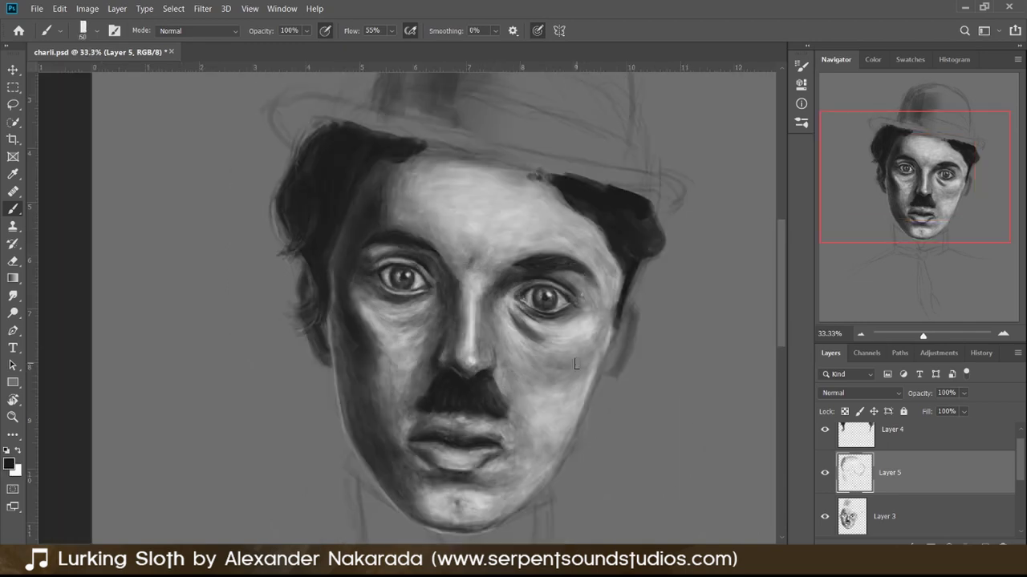
# Darken the right cheek and jaw edge with two strokes and hide the hat and body sketch.
pyautogui.moveTo(574, 364); pyautogui.dragTo(578, 425)
pyautogui.moveTo(570, 385); pyautogui.dragTo(579, 433)
pyautogui.press('e')
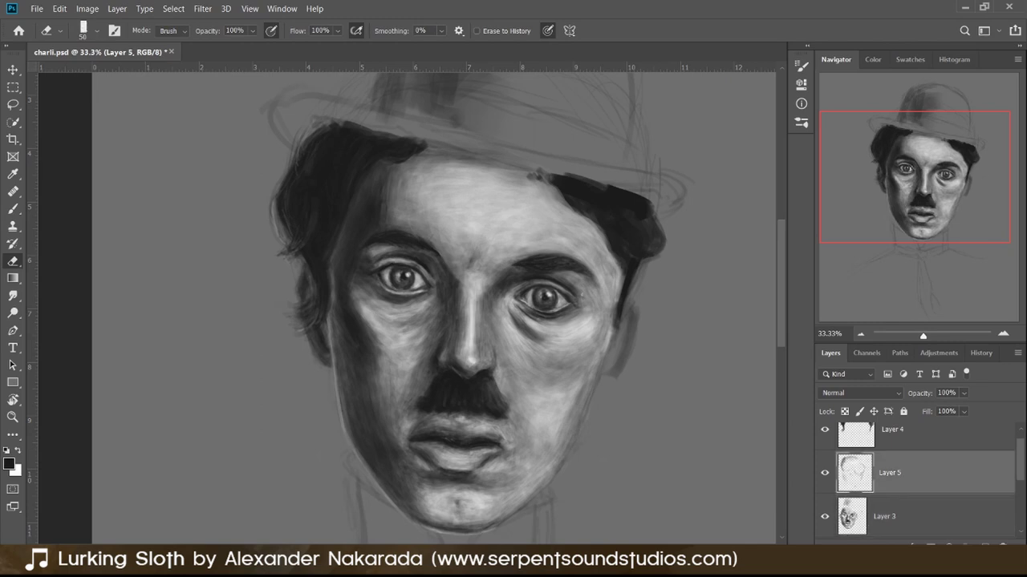
pyautogui.hotkey('alt', '[')
pyautogui.hotkey('alt', '[')
pyautogui.hotkey('alt', ']')
pyautogui.hotkey('alt', ']')
pyautogui.press('b')
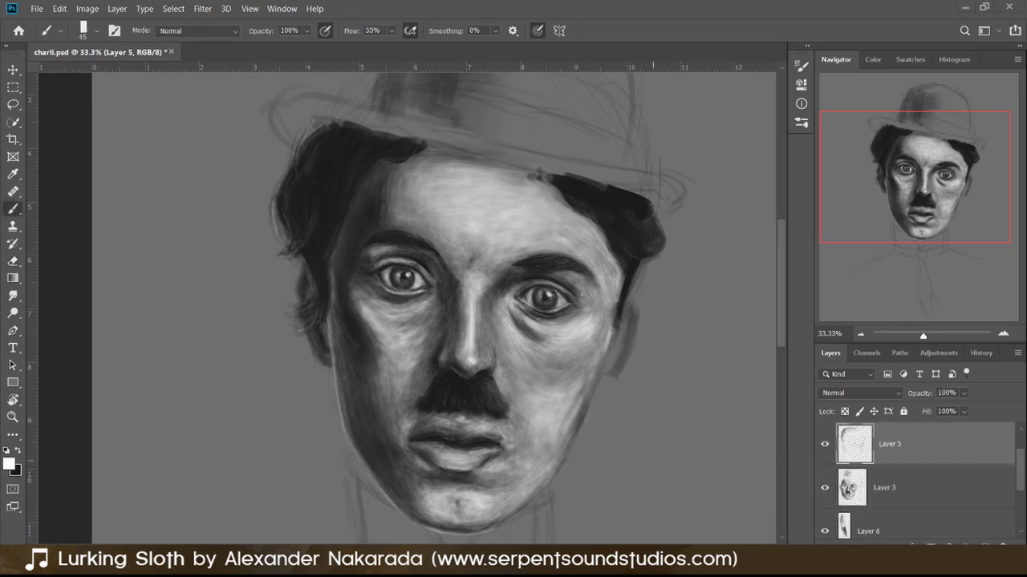
pyautogui.hotkey('ctrl', '-')
pyautogui.hotkey('alt', ']')
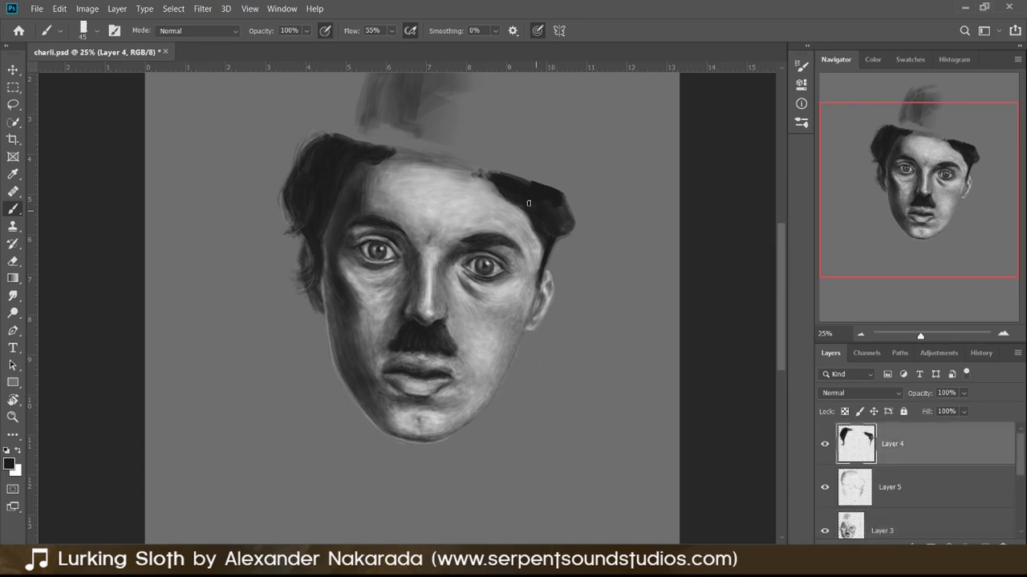
# Zoom in, paint curled black strokes into the right-side hair, and show the hat sketch again.
pyautogui.scroll(1, 528, 203)
pyautogui.scroll(1, 533, 213)
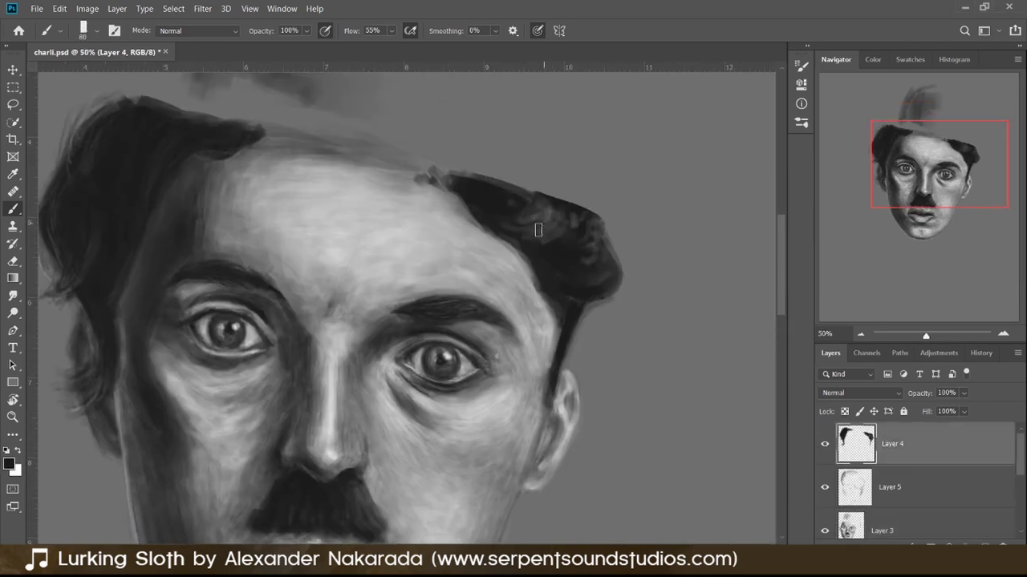
pyautogui.moveTo(573, 224)
pyautogui.mouseDown()
pyautogui.moveTo(538, 257)
pyautogui.moveTo(519, 238)
pyautogui.mouseUp()
pyautogui.press('x')
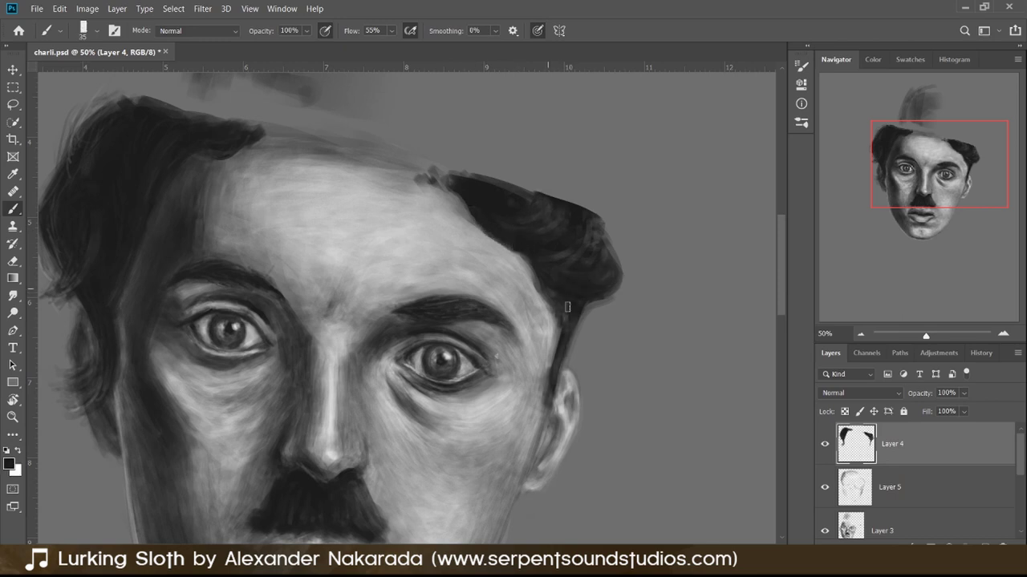
pyautogui.hotkey('ctrl', 'z')
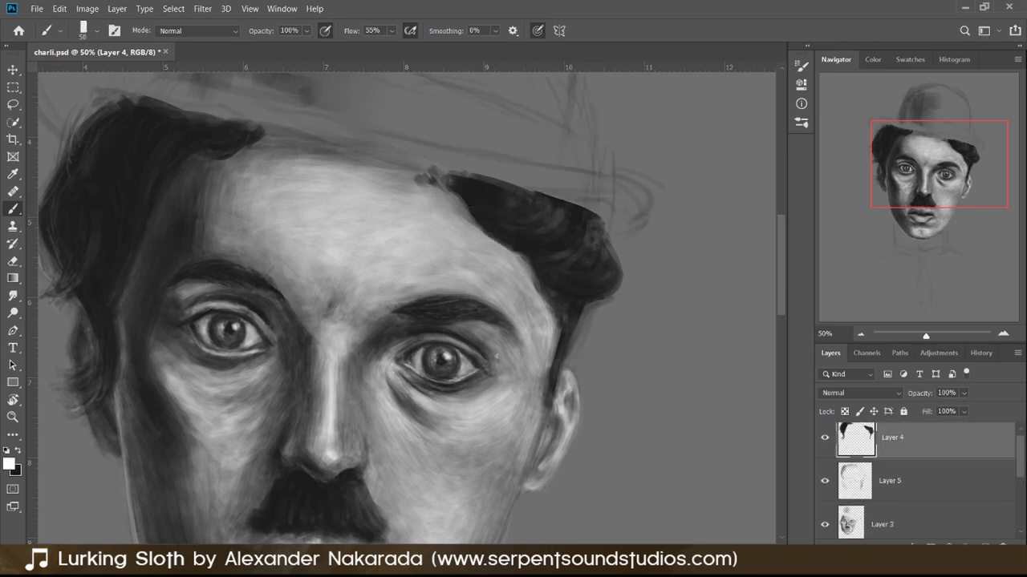
pyautogui.press('[')
pyautogui.press('[')
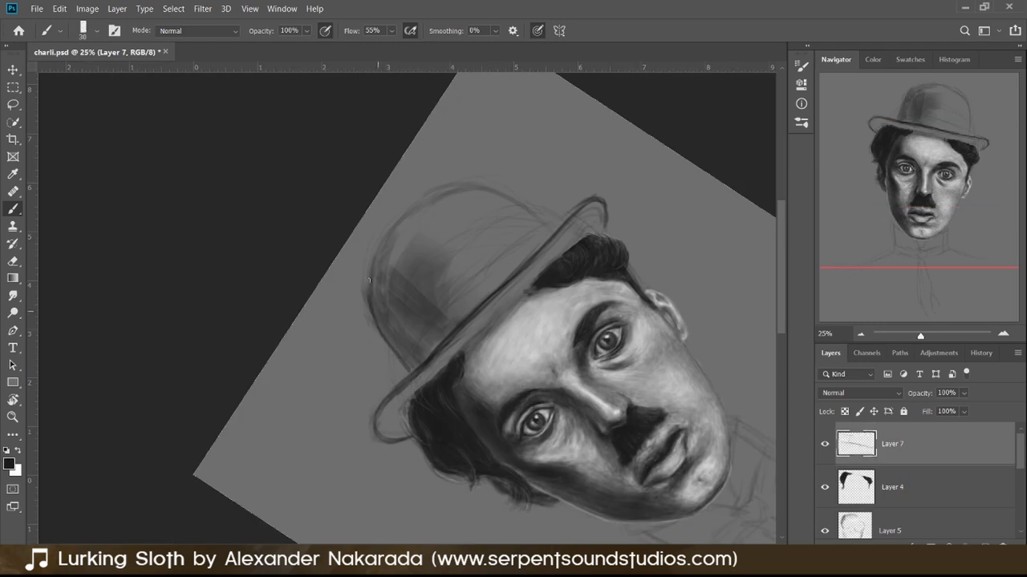
# Draw the bowler-hat brim stroke on Layer 7, redrawing it up to the right tip.
pyautogui.moveTo(425, 360); pyautogui.dragTo(403, 439)
pyautogui.hotkey('ctrl', 'z')
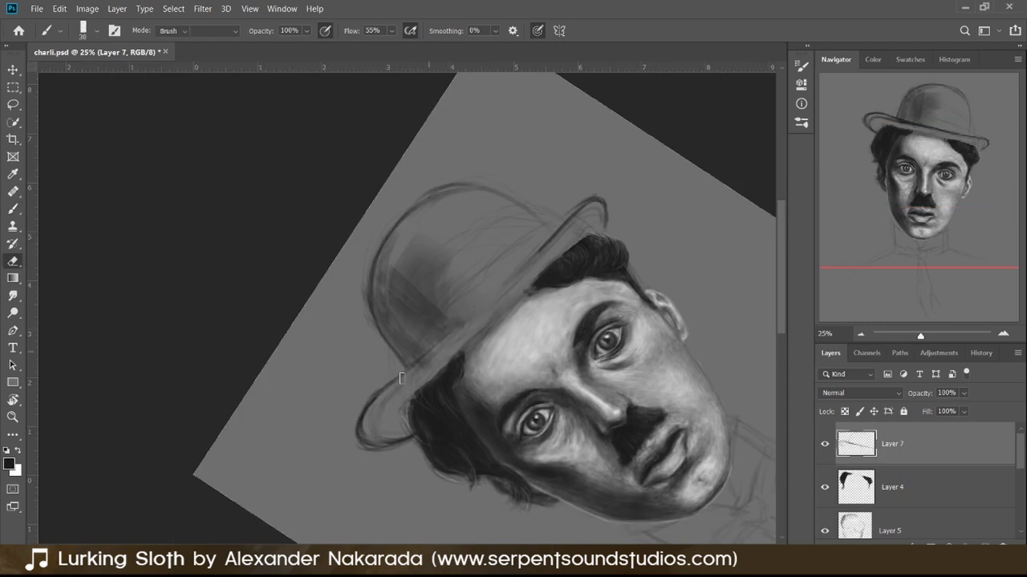
pyautogui.moveTo(378, 393); pyautogui.dragTo(607, 186)
pyautogui.press('e')
pyautogui.press('b')
pyautogui.press('x')
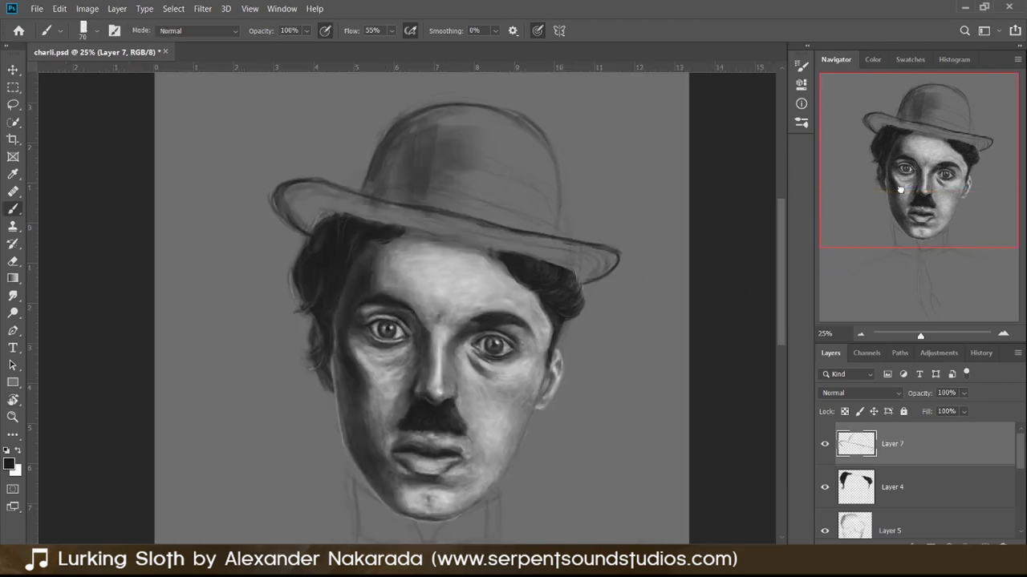
pyautogui.moveTo(720, 243); pyautogui.dragTo(592, 101)
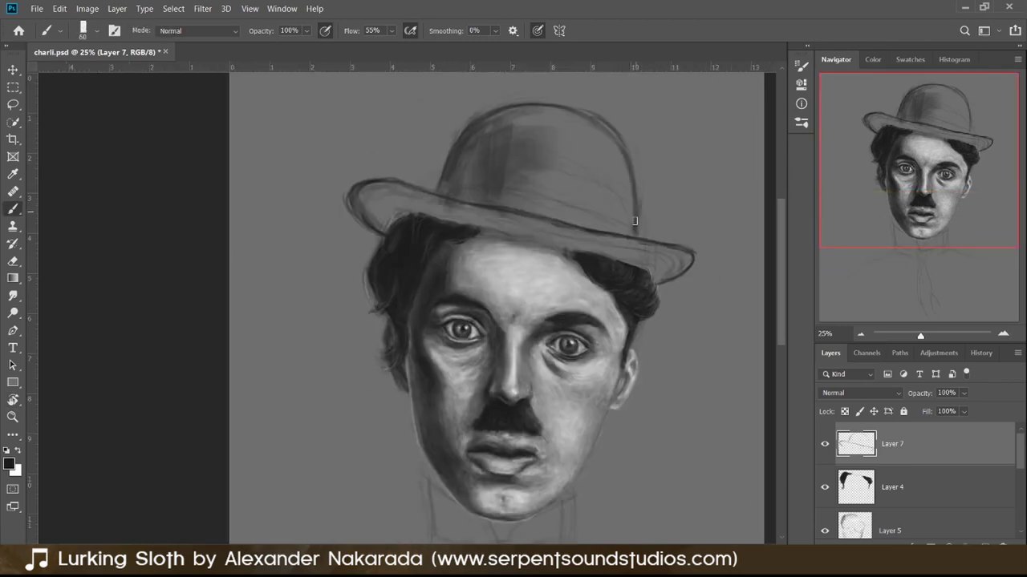
# Zoom in, tilt the view, and paint dark strokes along the brim's edges.
pyautogui.press('e')
pyautogui.hotkey('ctrl', '+')
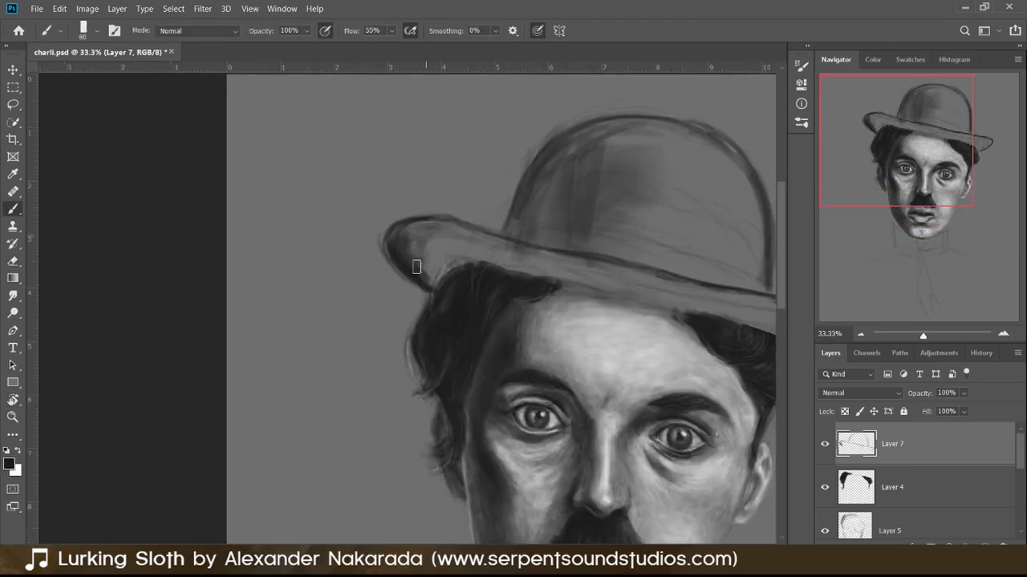
pyautogui.press('r')
pyautogui.moveTo(532, 209); pyautogui.dragTo(469, 211)
pyautogui.press('b')
pyautogui.moveTo(373, 417); pyautogui.dragTo(481, 312)
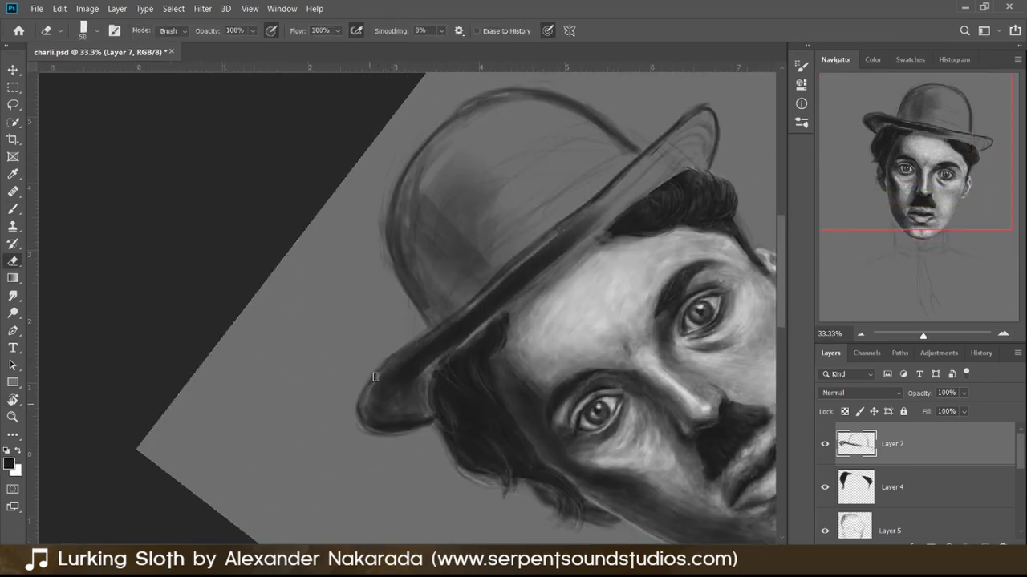
pyautogui.moveTo(372, 381); pyautogui.dragTo(705, 111)
pyautogui.moveTo(360, 422)
pyautogui.mouseDown()
pyautogui.moveTo(438, 332)
pyautogui.moveTo(405, 435)
pyautogui.moveTo(417, 353)
pyautogui.moveTo(446, 329)
pyautogui.mouseUp()
# Add white brim highlights and darken the brim's upper edge in black.
pyautogui.press('e')
pyautogui.press('b')
pyautogui.press('x')
pyautogui.press('x')
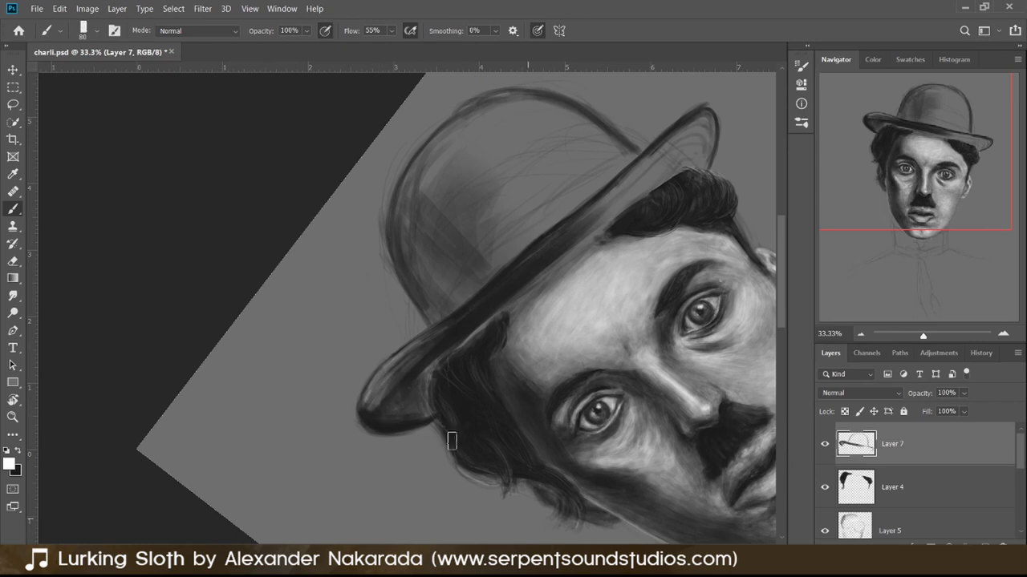
pyautogui.moveTo(451, 437); pyautogui.dragTo(436, 379)
pyautogui.press('[')
pyautogui.press('[')
pyautogui.press('[')
pyautogui.press('x')
pyautogui.press(']')
pyautogui.press(']')
pyautogui.press(']')
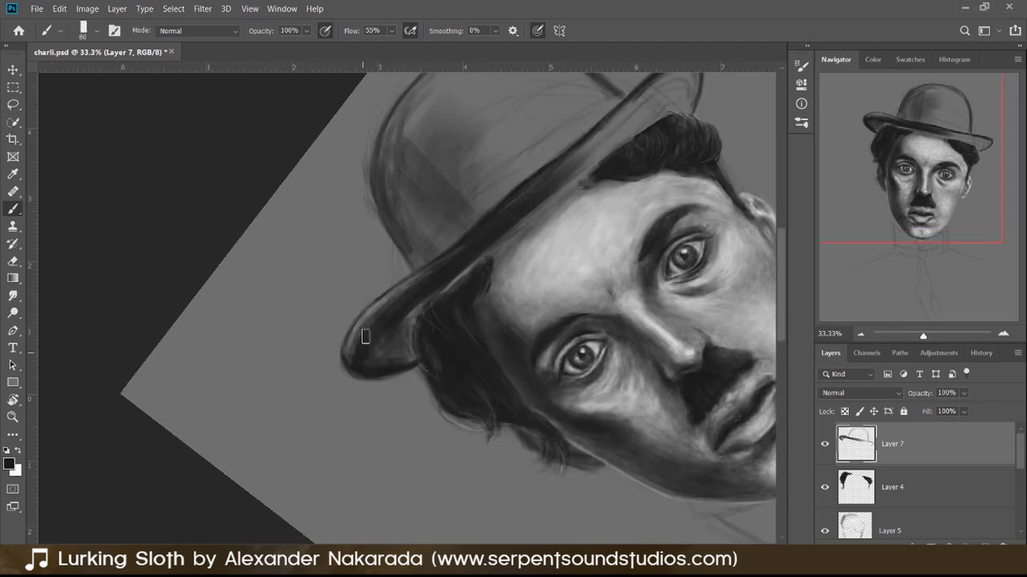
pyautogui.moveTo(437, 298); pyautogui.dragTo(403, 316)
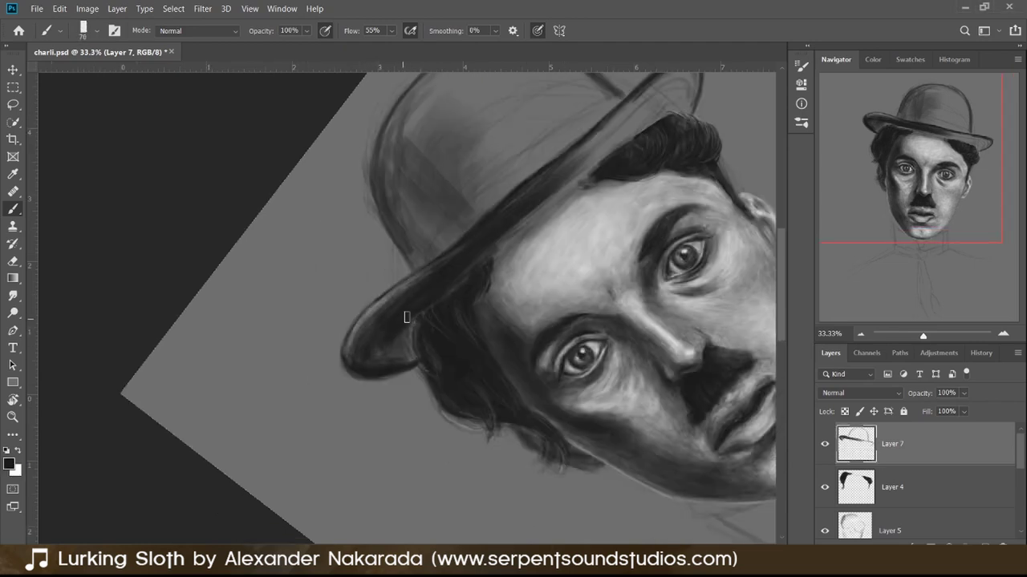
pyautogui.press('[')
pyautogui.press('[')
# On the shirt layer, tilt the view and paint light strokes on the lower-left shirt.
pyautogui.press('x')
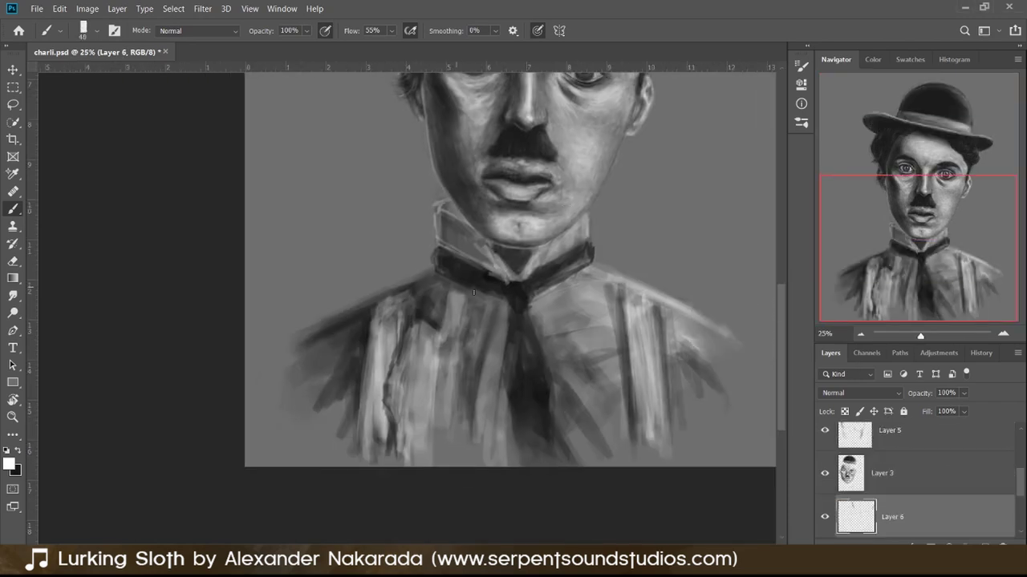
pyautogui.press(']')
pyautogui.press(']')
pyautogui.press(']')
pyautogui.press('x')
pyautogui.press('x')
pyautogui.press('e')
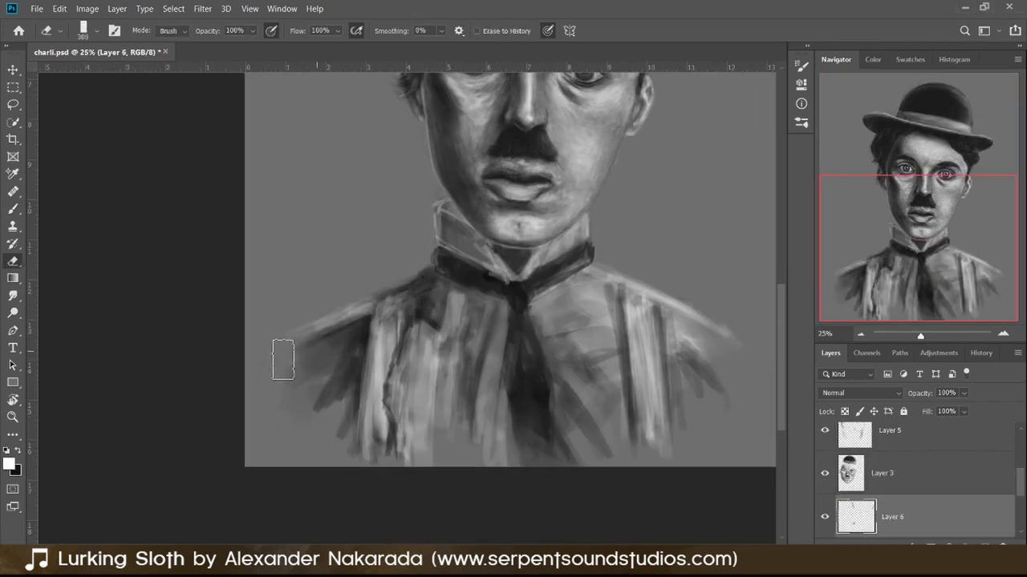
pyautogui.hotkey('alt', ']')
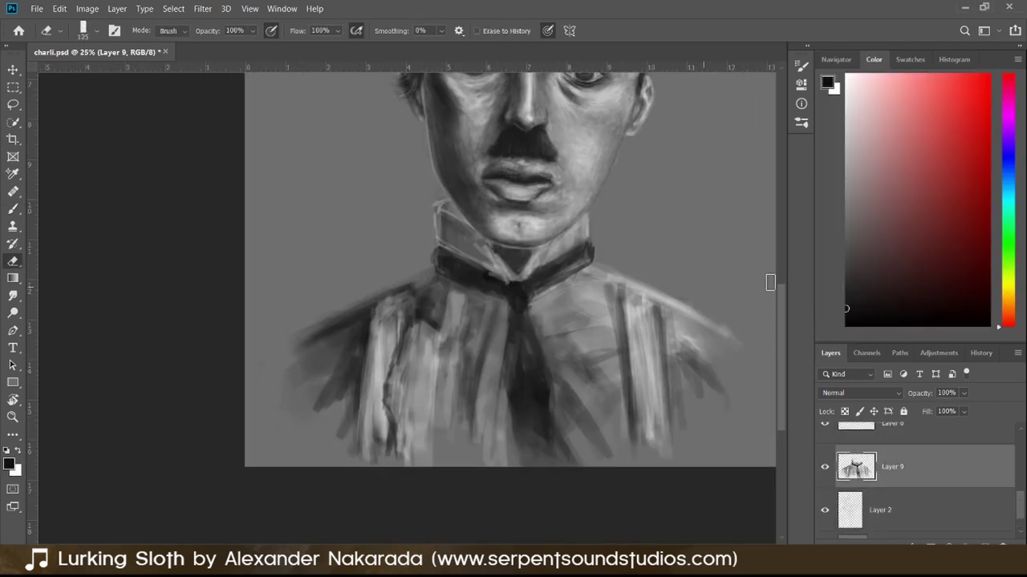
pyautogui.press('b')
pyautogui.moveTo(367, 316)
pyautogui.mouseDown()
pyautogui.moveTo(383, 338)
pyautogui.moveTo(350, 369)
pyautogui.moveTo(350, 407)
pyautogui.mouseUp()
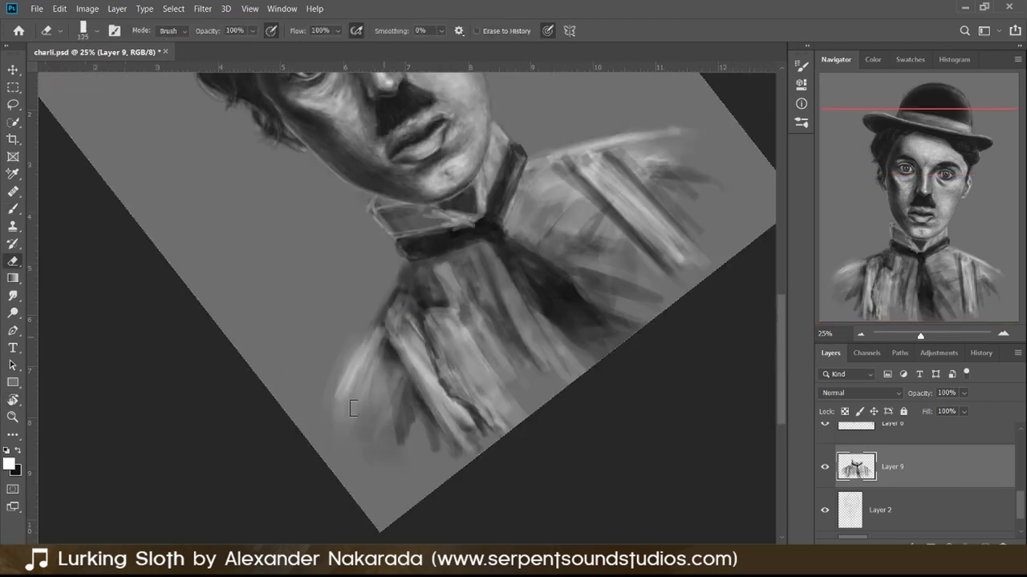
pyautogui.moveTo(346, 340); pyautogui.dragTo(405, 451)
# Darken the lower-left shirt edge with several black strokes.
pyautogui.press('x')
pyautogui.moveTo(394, 393); pyautogui.dragTo(364, 413)
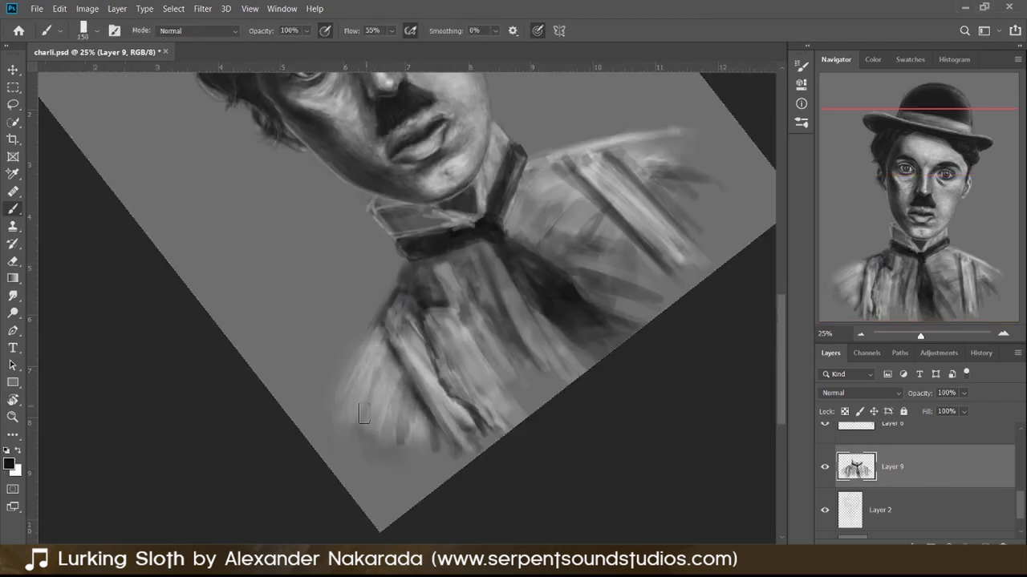
pyautogui.press('e')
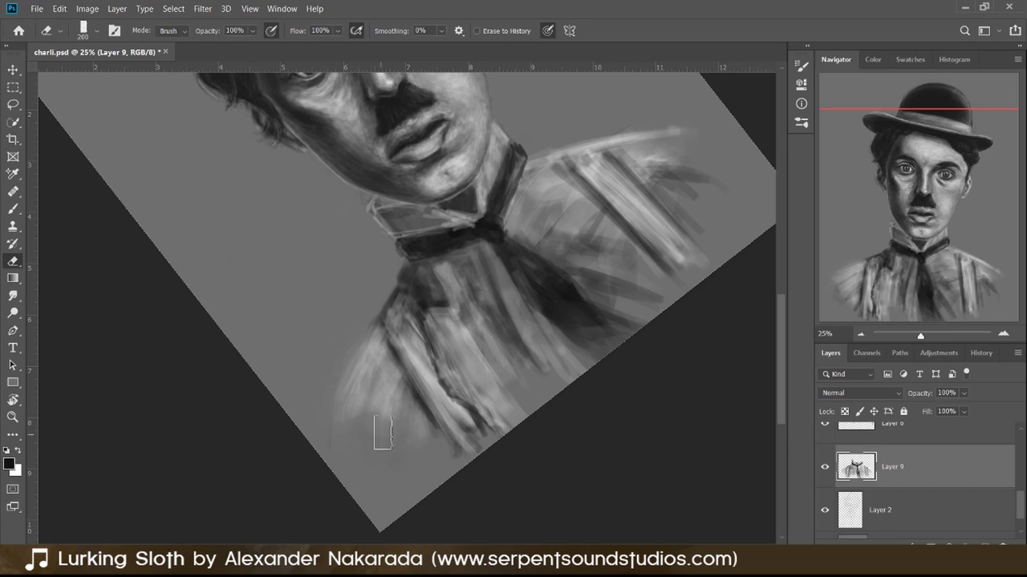
pyautogui.press('b')
pyautogui.moveTo(377, 371); pyautogui.dragTo(401, 445)
pyautogui.moveTo(381, 329); pyautogui.dragTo(379, 406)
# Lighten the lower-left shirt and its left edge with white strokes.
pyautogui.press('x')
pyautogui.moveTo(407, 388); pyautogui.dragTo(399, 442)
pyautogui.moveTo(368, 335)
pyautogui.mouseDown()
pyautogui.moveTo(352, 382)
pyautogui.moveTo(357, 368)
pyautogui.mouseUp()
pyautogui.press('[')
pyautogui.press('[')
pyautogui.press('x')
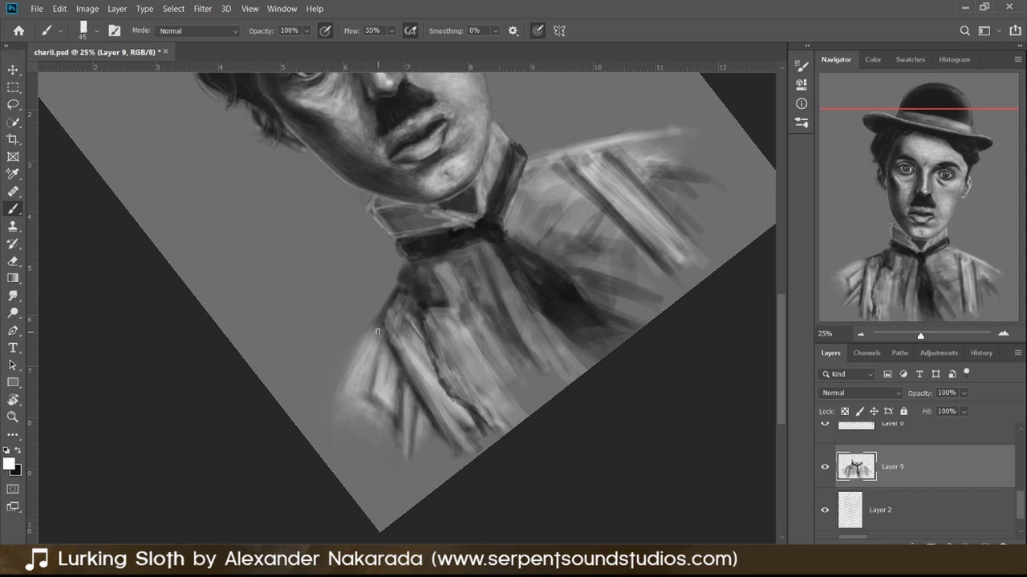
pyautogui.press('x')
# Brighten the shirt front and centre with smaller white strokes.
pyautogui.moveTo(397, 312); pyautogui.dragTo(449, 442)
pyautogui.press('x')
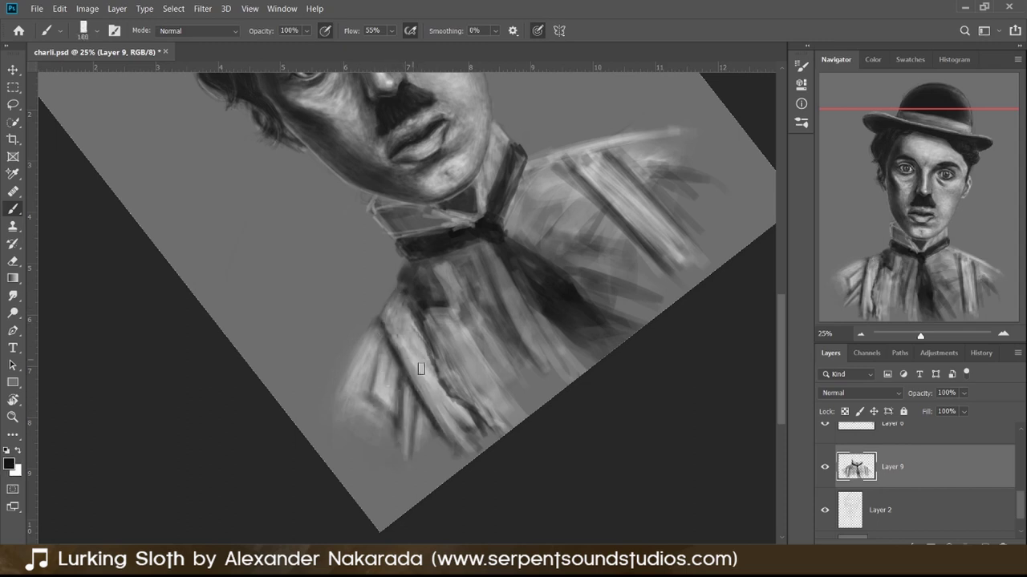
pyautogui.press('x')
pyautogui.press('[')
pyautogui.press('[')
pyautogui.press('[')
pyautogui.moveTo(438, 370); pyautogui.dragTo(471, 427)
pyautogui.moveTo(440, 365)
pyautogui.mouseDown()
pyautogui.moveTo(425, 323)
pyautogui.moveTo(431, 272)
pyautogui.mouseUp()
pyautogui.press(']')
pyautogui.press(']')
pyautogui.press(']')
pyautogui.moveTo(433, 344)
pyautogui.mouseDown()
pyautogui.moveTo(454, 375)
pyautogui.moveTo(532, 408)
pyautogui.moveTo(413, 335)
pyautogui.moveTo(401, 339)
pyautogui.mouseUp()
# Lasso a narrow strip of the left shirt front and brighten it in white.
pyautogui.press('r')
pyautogui.press('x')
pyautogui.press('l')
pyautogui.press('b')
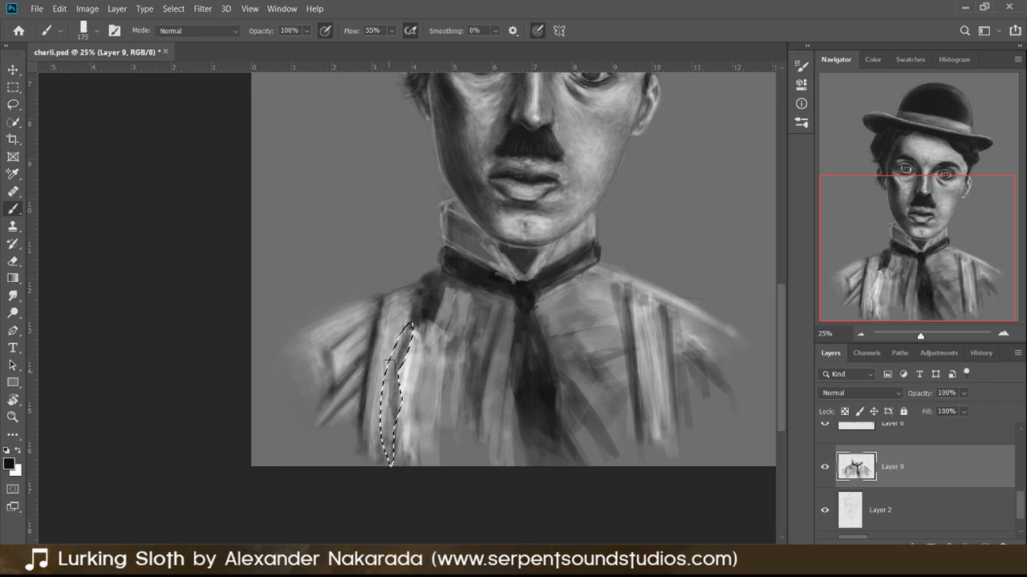
pyautogui.moveTo(389, 433); pyautogui.dragTo(391, 361)
pyautogui.press('x')
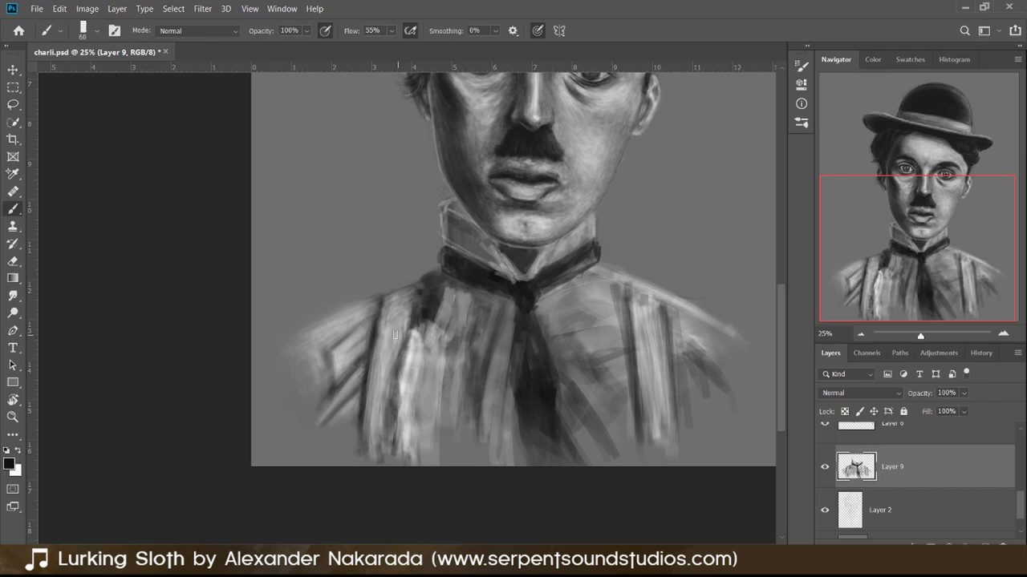
pyautogui.press('x')
pyautogui.moveTo(392, 441); pyautogui.dragTo(389, 372)
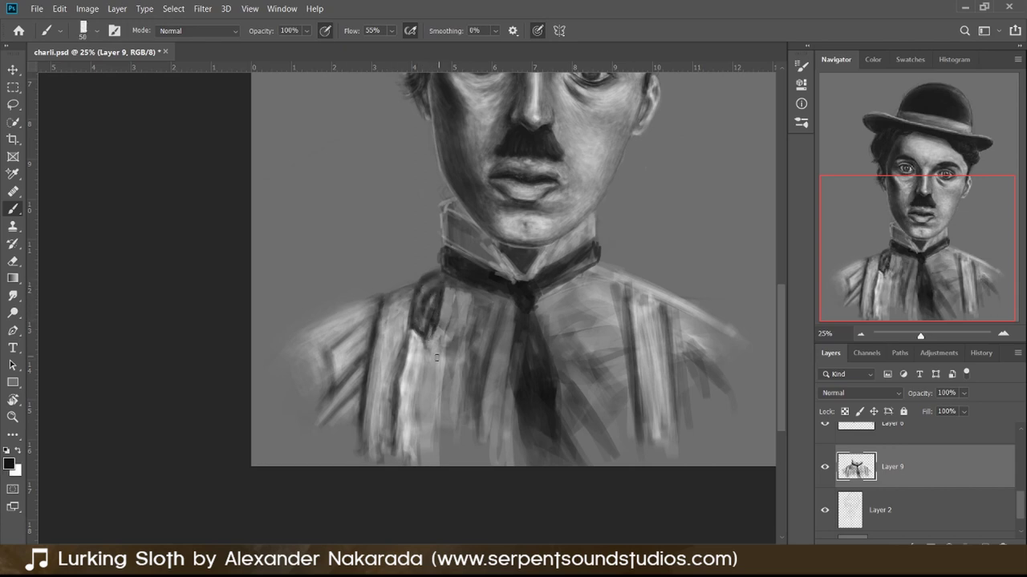
# Paint a light fold on the left shirt front, then clear the selection.
pyautogui.scroll(2, 437, 358)
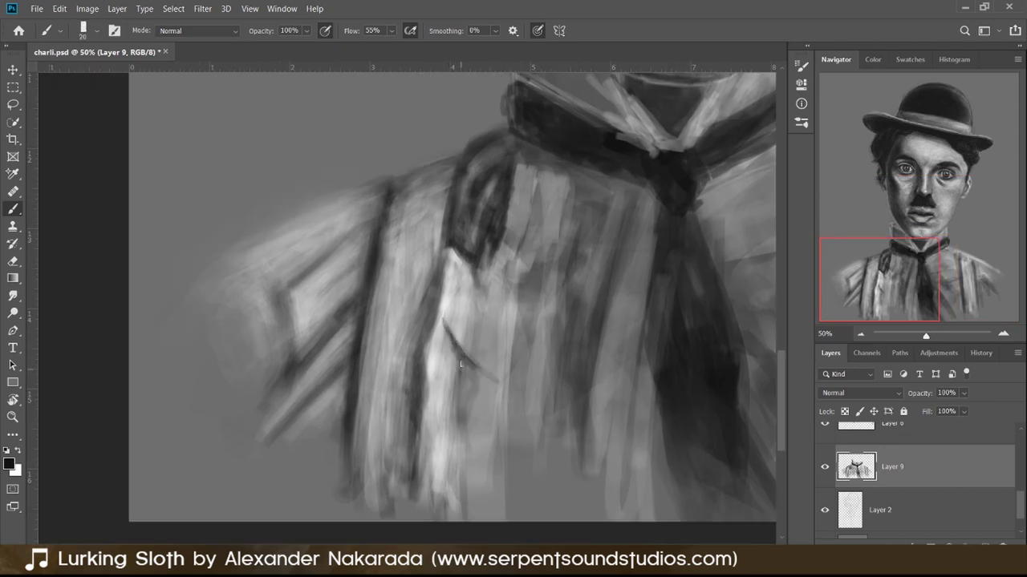
pyautogui.press('l')
pyautogui.moveTo(481, 329); pyautogui.dragTo(457, 442)
pyautogui.hotkey('ctrl', 'd')
pyautogui.press('b')
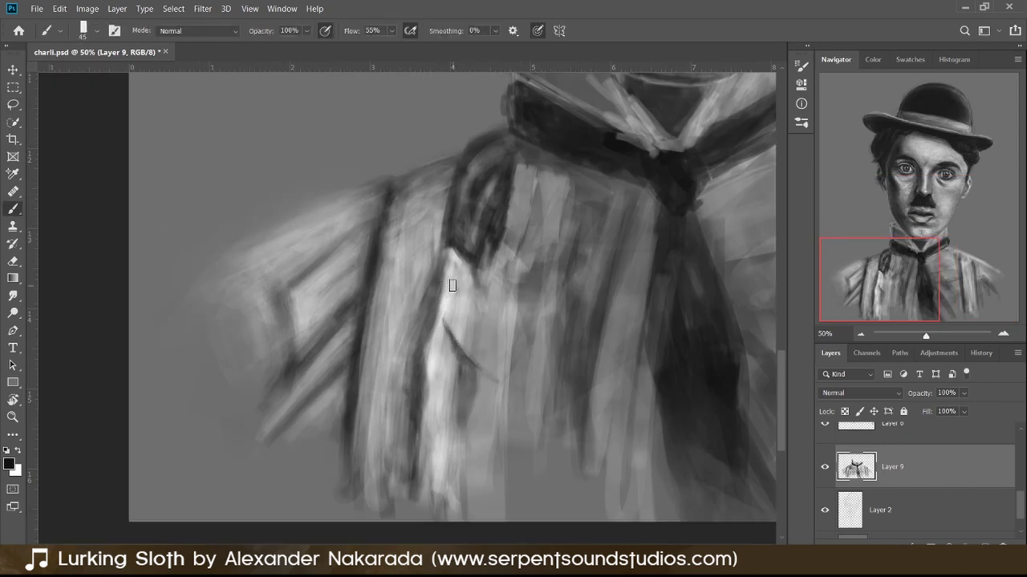
pyautogui.press('[')
pyautogui.press('[')
pyautogui.press('[')
pyautogui.press('[')
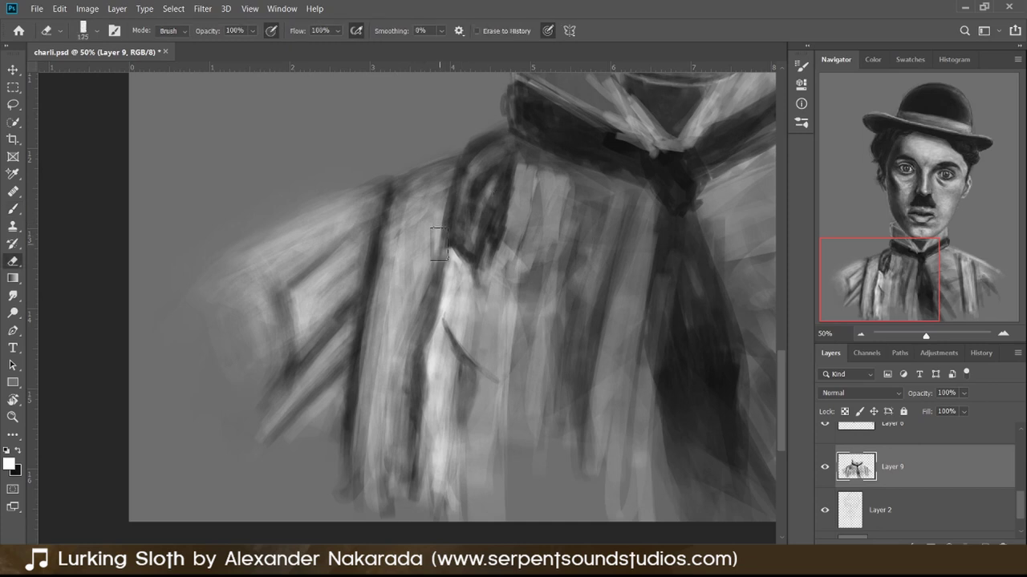
pyautogui.press('x')
pyautogui.scroll(-1, 665, 252)
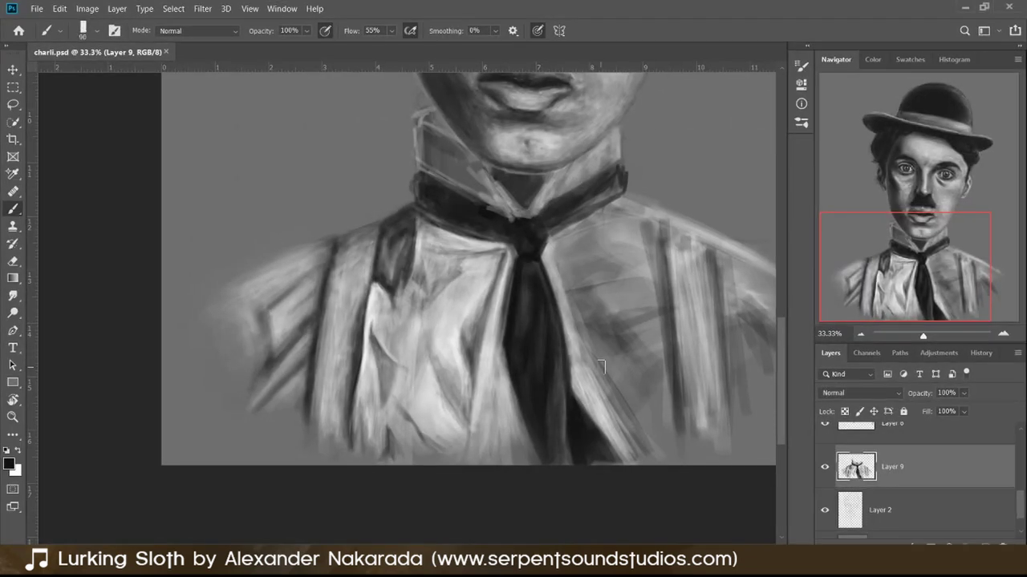
pyautogui.press('e')
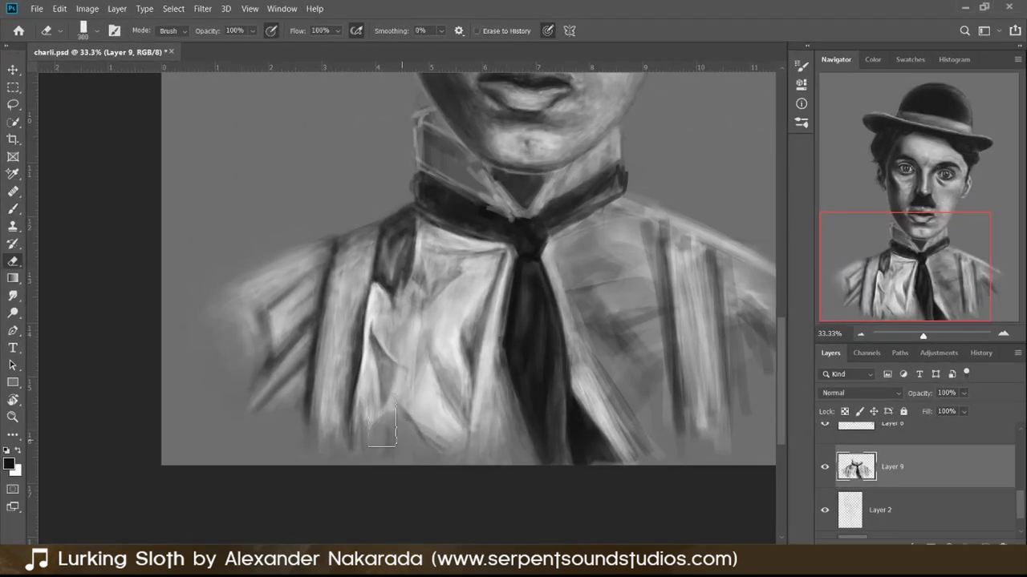
pyautogui.moveTo(381, 426); pyautogui.dragTo(399, 561)
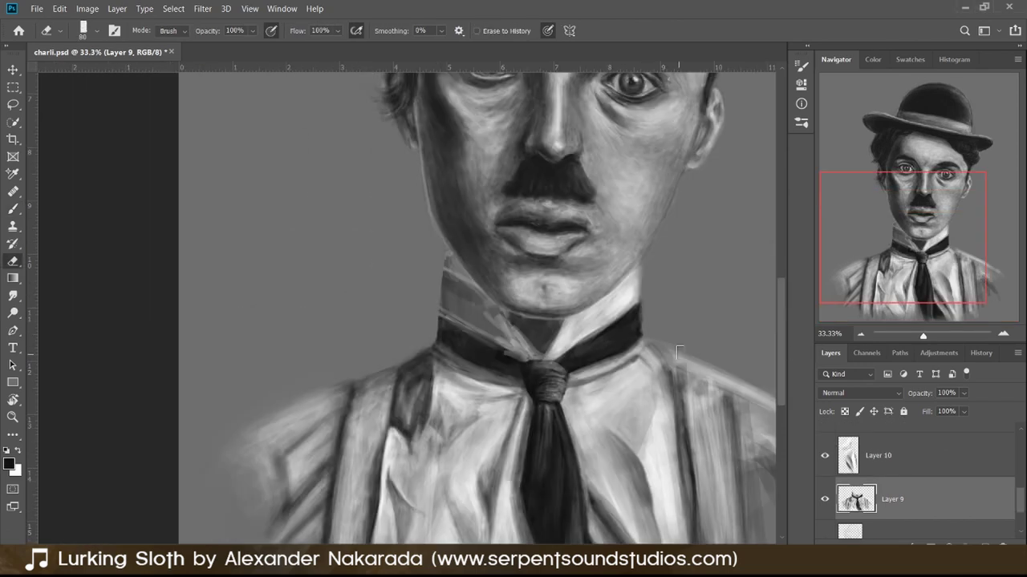
# Shrink the brush and return to the shirt painting layer.
pyautogui.hotkey('alt', ']')
pyautogui.press('b')
pyautogui.scroll(-1, 639, 318)
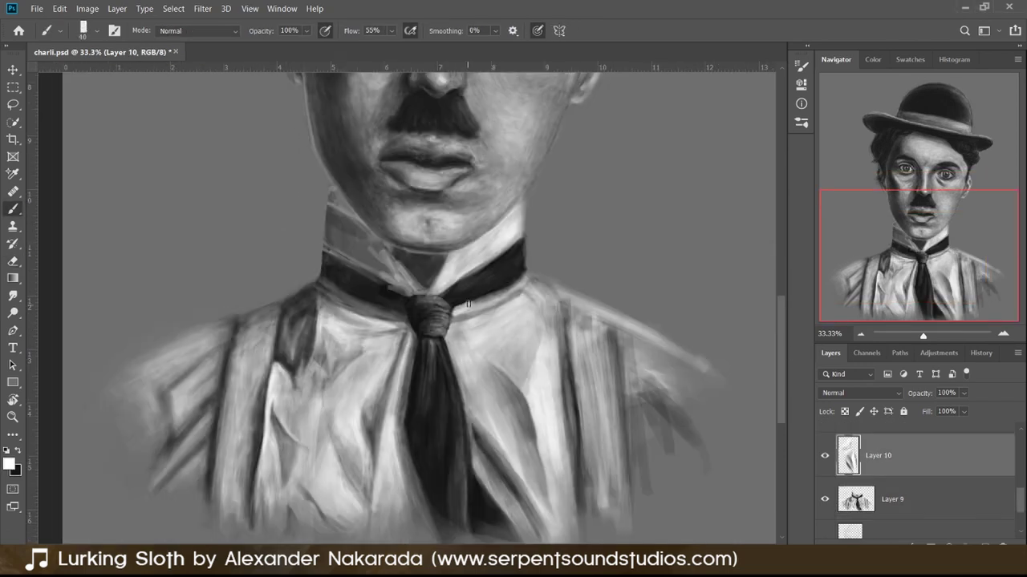
pyautogui.press('[')
pyautogui.press('[')
pyautogui.press('[')
pyautogui.press('x')
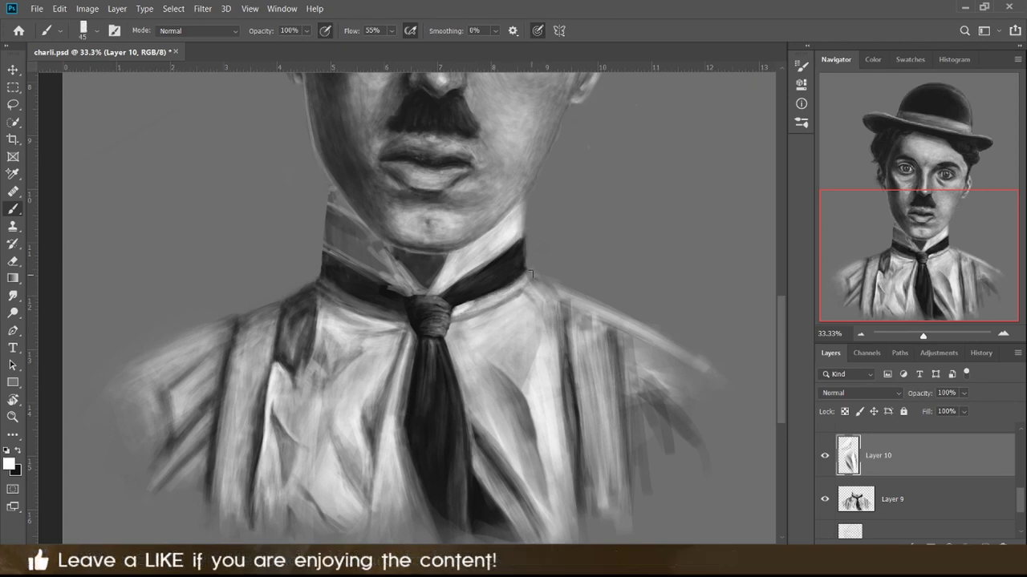
pyautogui.press('e')
pyautogui.hotkey('alt', '[')
# Tilt the view toward the right shoulder and add a new empty Layer 11.
pyautogui.moveTo(559, 278); pyautogui.dragTo(523, 321)
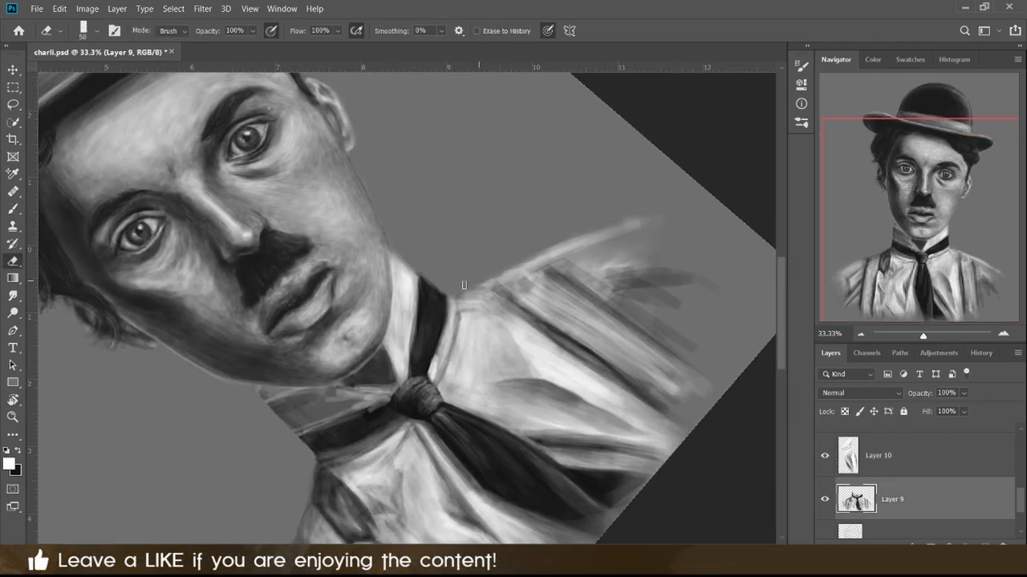
pyautogui.press('x')
pyautogui.press('b')
pyautogui.moveTo(458, 305); pyautogui.dragTo(409, 197)
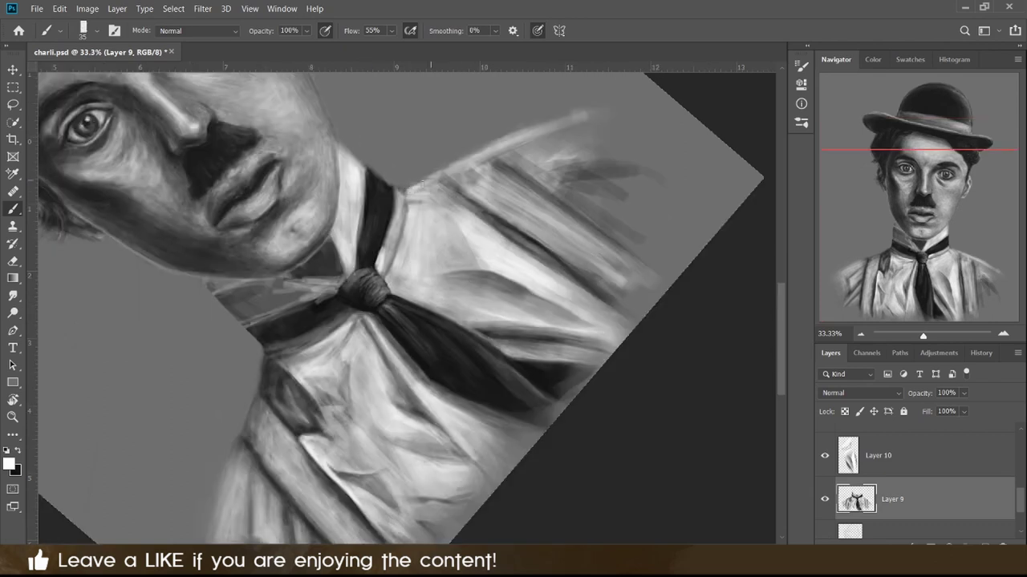
pyautogui.hotkey('ctrl', 'shift', 'alt', 'n')
pyautogui.press(']')
pyautogui.press(']')
pyautogui.press(']')
pyautogui.press('e')
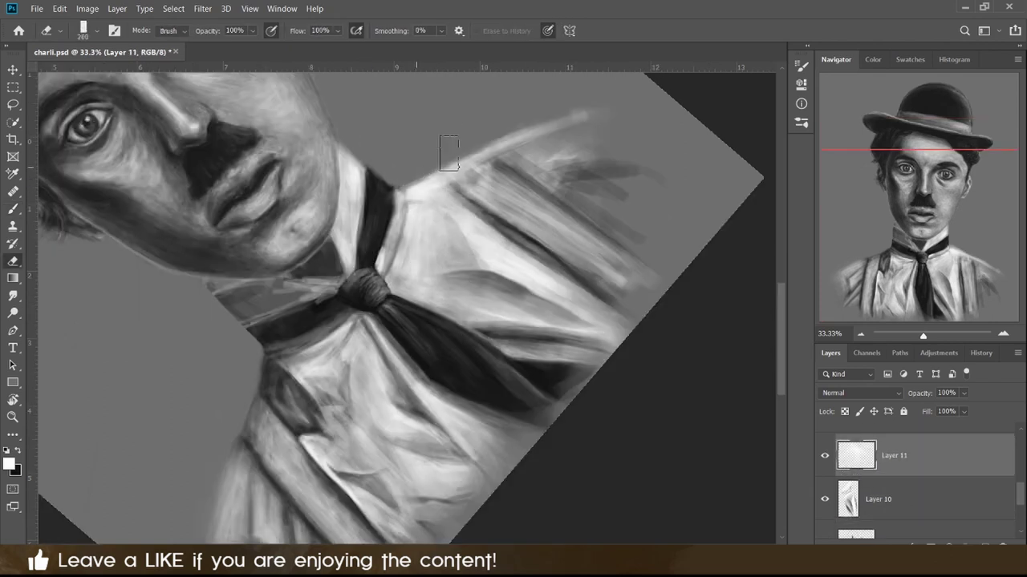
# Rotate the view and paint dark stripe strokes down the shirt.
pyautogui.press('r')
pyautogui.moveTo(457, 241); pyautogui.dragTo(602, 345)
pyautogui.press('x')
pyautogui.press('b')
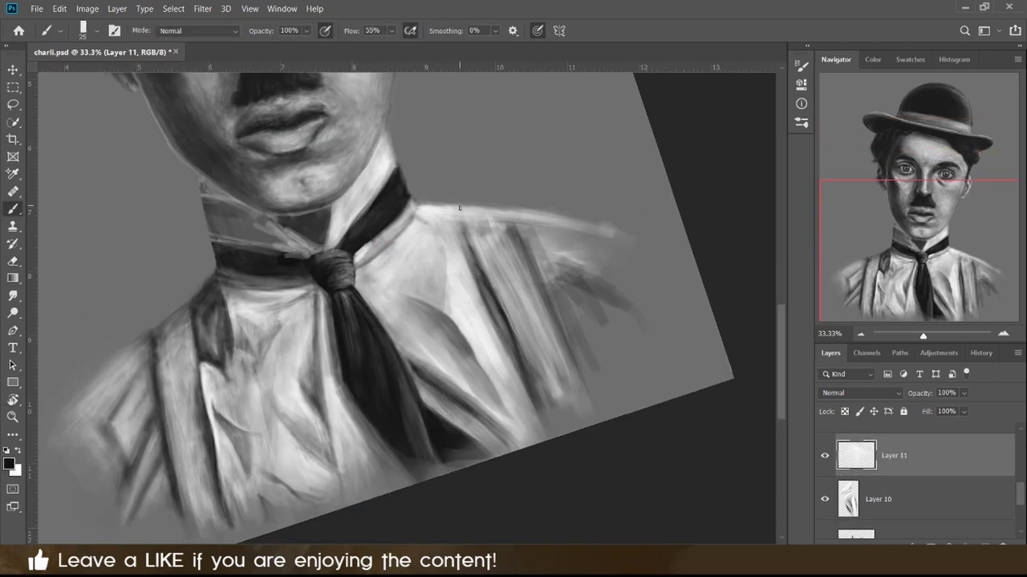
pyautogui.moveTo(451, 206); pyautogui.dragTo(479, 263)
pyautogui.moveTo(469, 235); pyautogui.dragTo(507, 339)
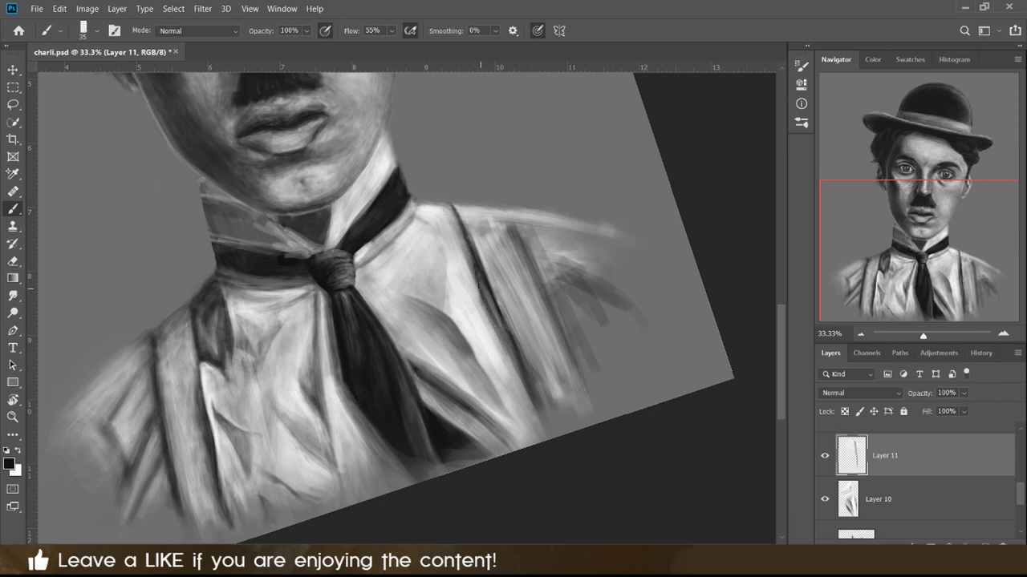
pyautogui.moveTo(479, 286); pyautogui.dragTo(522, 393)
pyautogui.press(']')
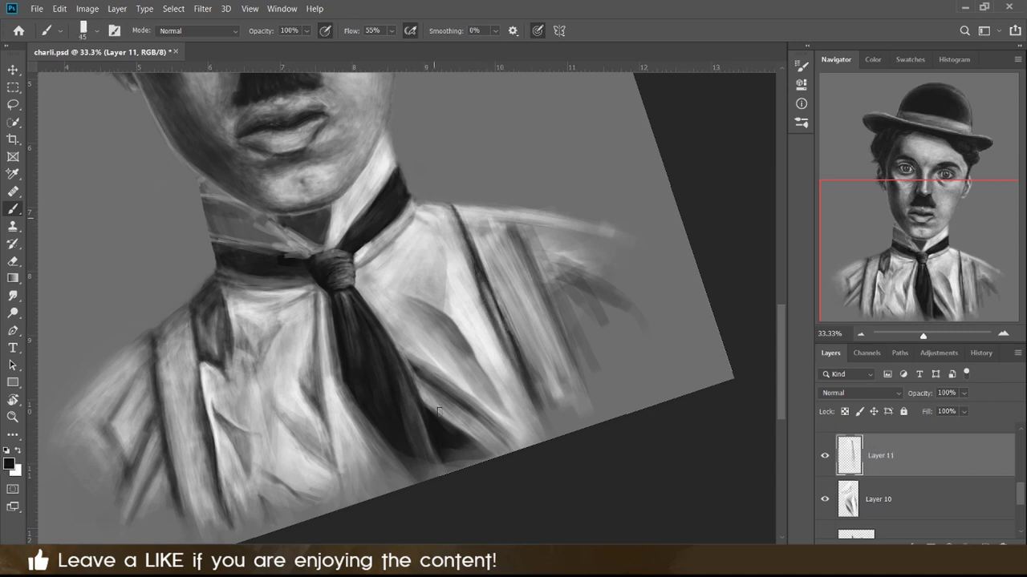
# Paint light strokes over the left lapel with a slightly larger brush.
pyautogui.moveTo(548, 338); pyautogui.dragTo(737, 321)
pyautogui.press(']')
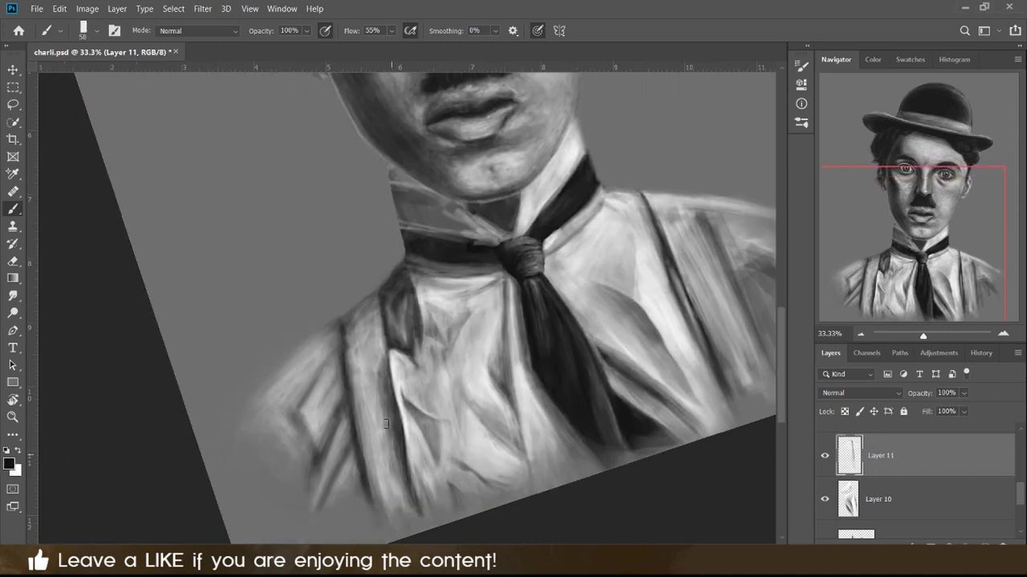
pyautogui.press('x')
pyautogui.moveTo(379, 391)
pyautogui.mouseDown()
pyautogui.moveTo(363, 324)
pyautogui.moveTo(373, 376)
pyautogui.mouseUp()
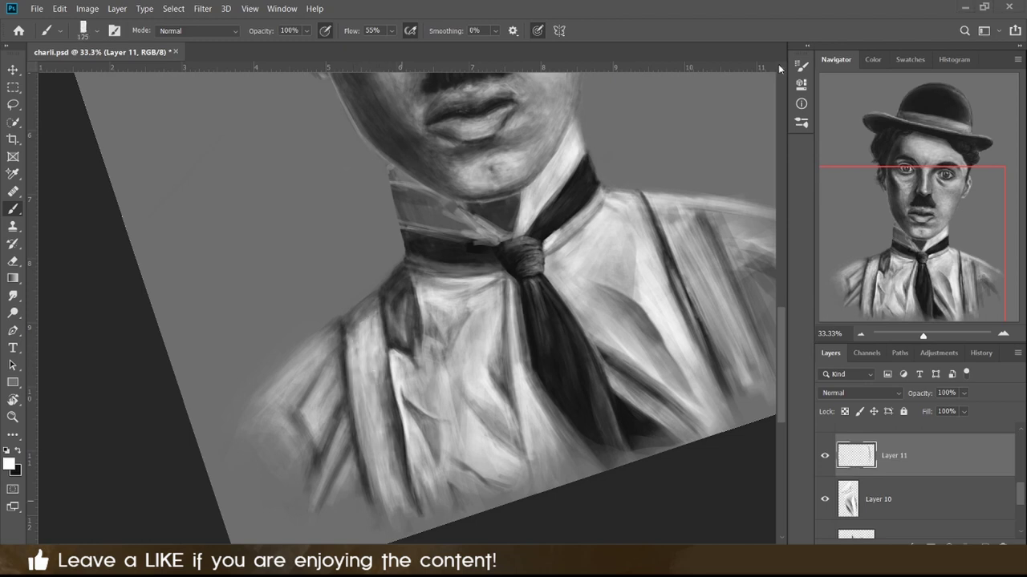
pyautogui.moveTo(365, 301); pyautogui.dragTo(385, 486)
# Outline a dark diamond shape on the left lapel with black strokes.
pyautogui.press('x')
pyautogui.press('[')
pyautogui.press('[')
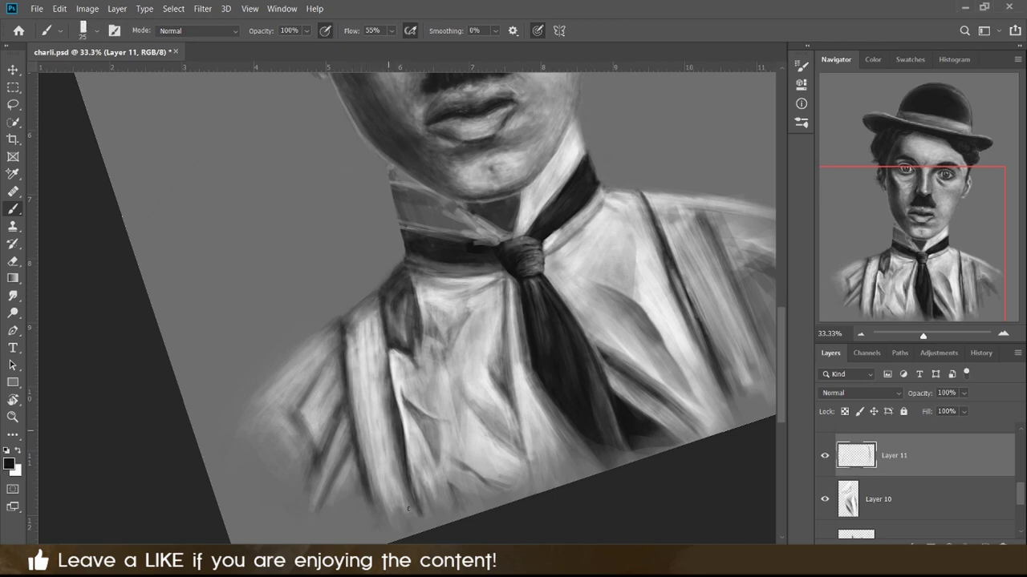
pyautogui.press(']')
pyautogui.press(']')
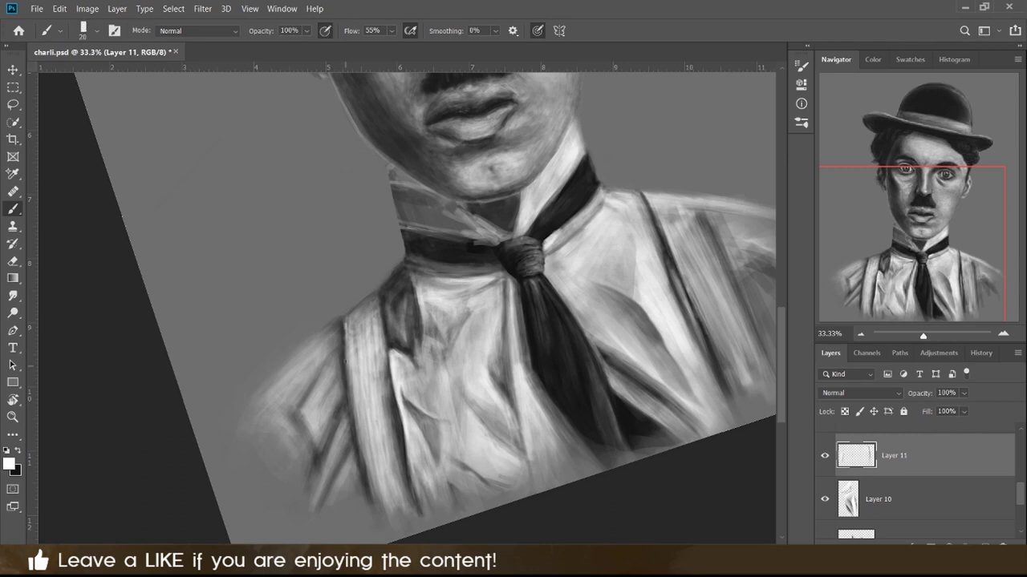
pyautogui.moveTo(316, 383); pyautogui.dragTo(292, 406)
pyautogui.moveTo(319, 498)
pyautogui.mouseDown()
pyautogui.moveTo(300, 396)
pyautogui.moveTo(332, 409)
pyautogui.moveTo(327, 368)
pyautogui.mouseUp()
pyautogui.press('[')
pyautogui.press('[')
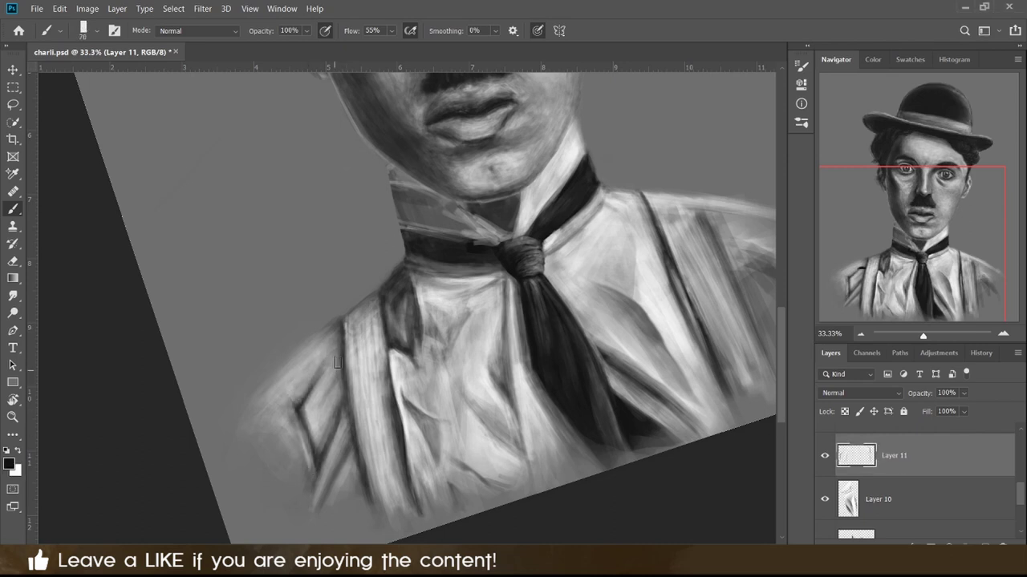
pyautogui.press('e')
pyautogui.hotkey('alt', '[')
pyautogui.hotkey('alt', '[')
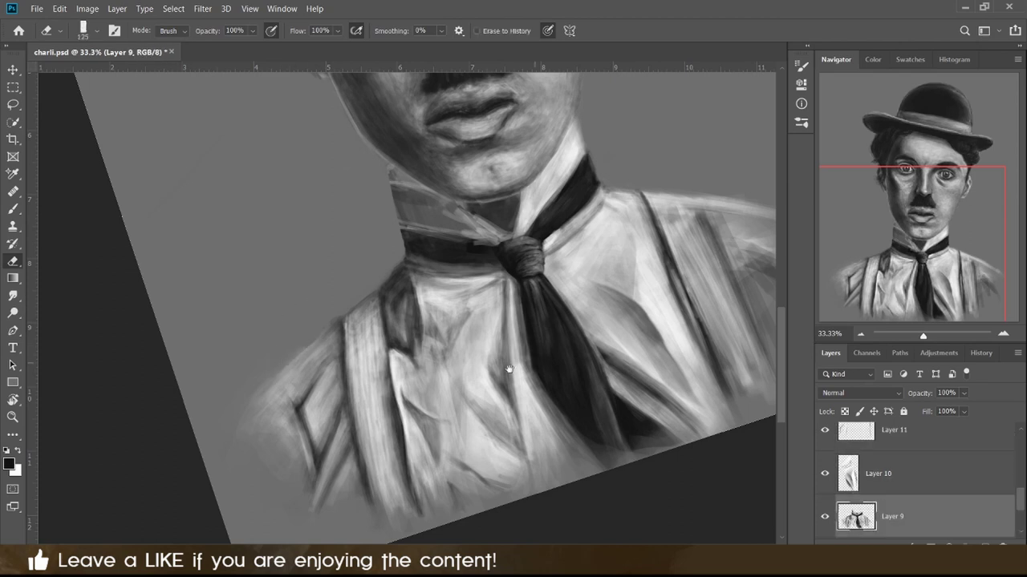
# On Layer 11, paint light strokes around the right suspender and erase stray marks.
pyautogui.moveTo(509, 370); pyautogui.dragTo(682, 276)
pyautogui.press(']')
pyautogui.press(']')
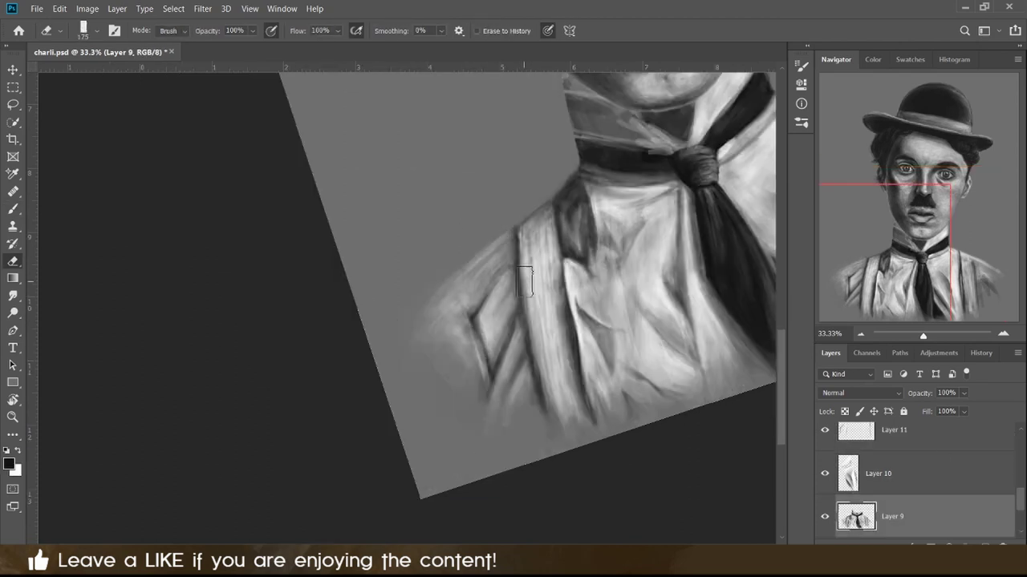
pyautogui.hotkey('alt', ']')
pyautogui.hotkey('alt', ']')
pyautogui.moveTo(545, 240); pyautogui.dragTo(253, 309)
pyautogui.press('b')
pyautogui.press('x')
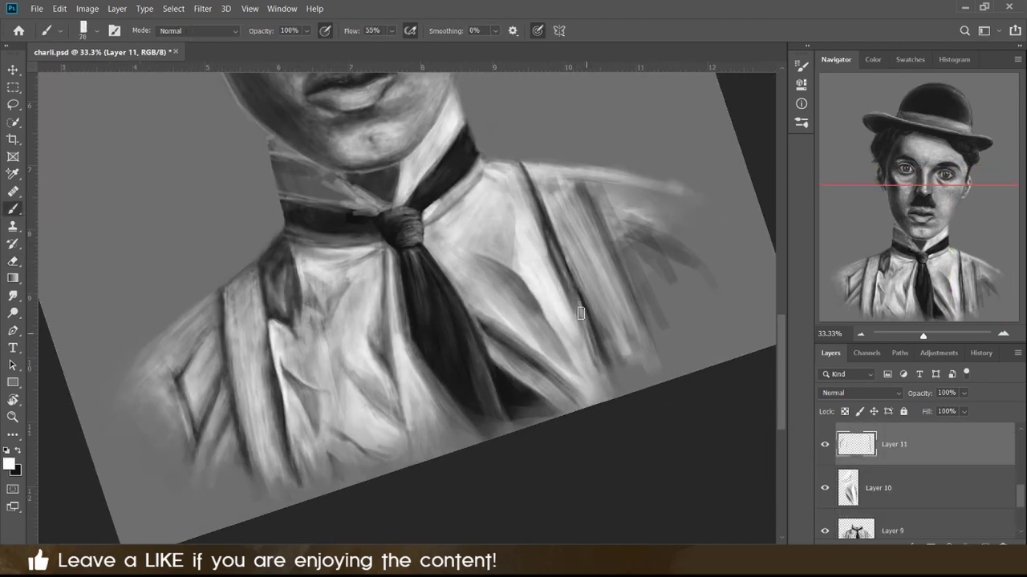
pyautogui.press('x')
pyautogui.moveTo(581, 313); pyautogui.dragTo(589, 361)
pyautogui.press('x')
pyautogui.moveTo(533, 213); pyautogui.dragTo(562, 297)
# On Layer 9, paint a dark right-suspender line and a short stroke by the collar.
pyautogui.press('e')
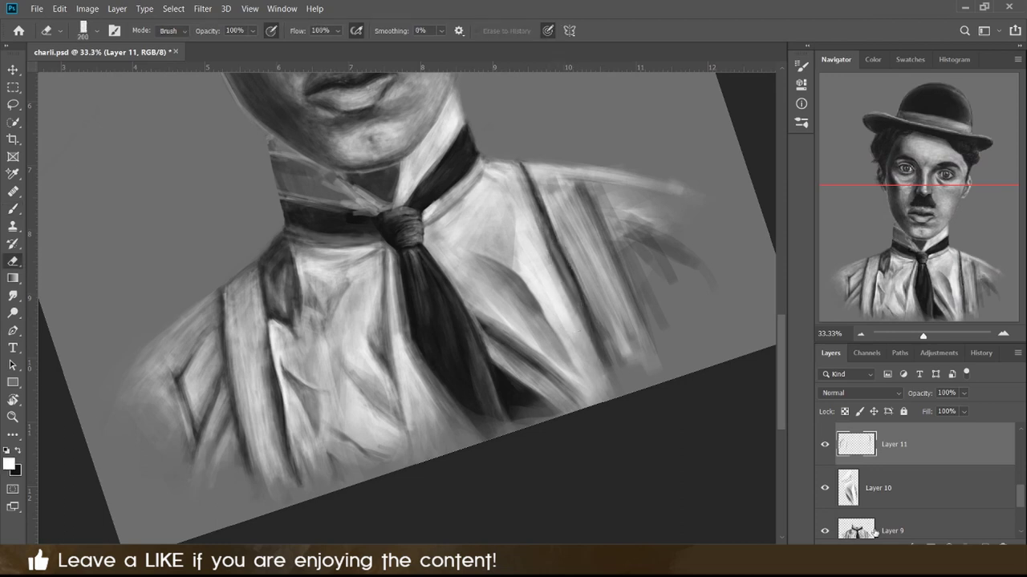
pyautogui.click(874, 531)
pyautogui.press('b')
pyautogui.press('x')
pyautogui.moveTo(540, 199); pyautogui.dragTo(586, 337)
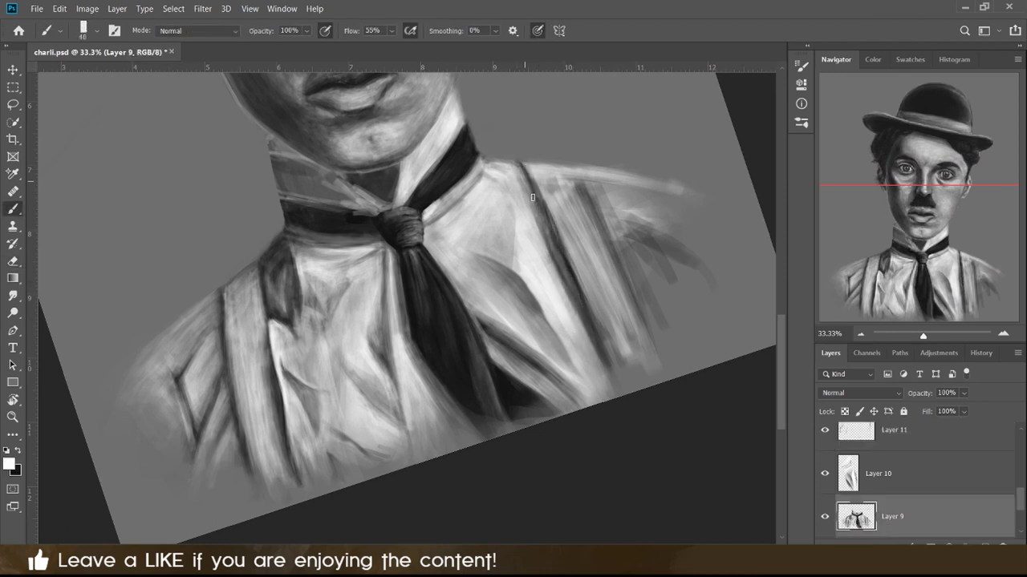
pyautogui.press('x')
pyautogui.press('[')
pyautogui.moveTo(504, 160); pyautogui.dragTo(543, 182)
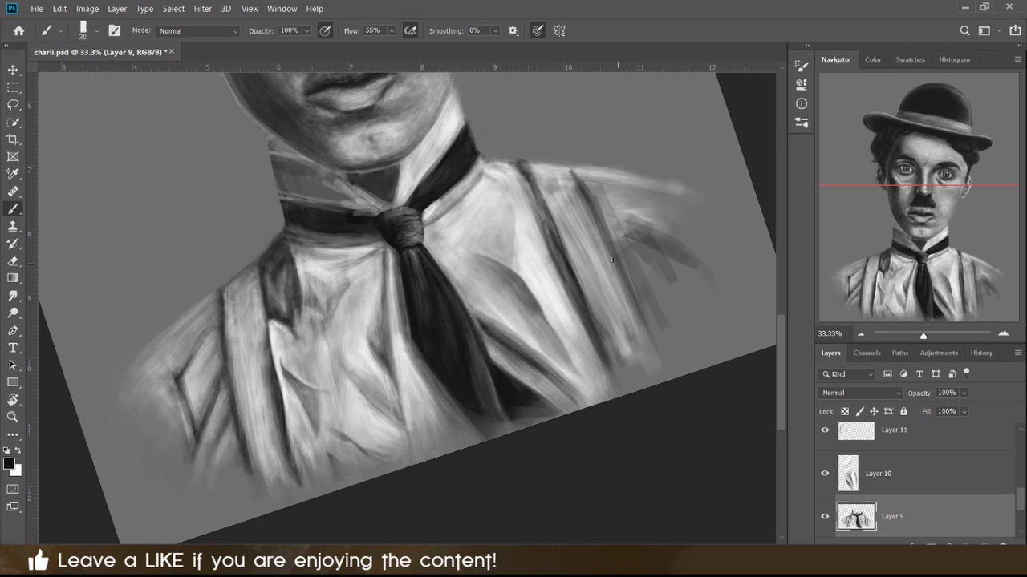
# Rotate the view and paint light strokes over the right shoulder on Layer 11.
pyautogui.press('e')
pyautogui.moveTo(666, 298); pyautogui.dragTo(608, 324)
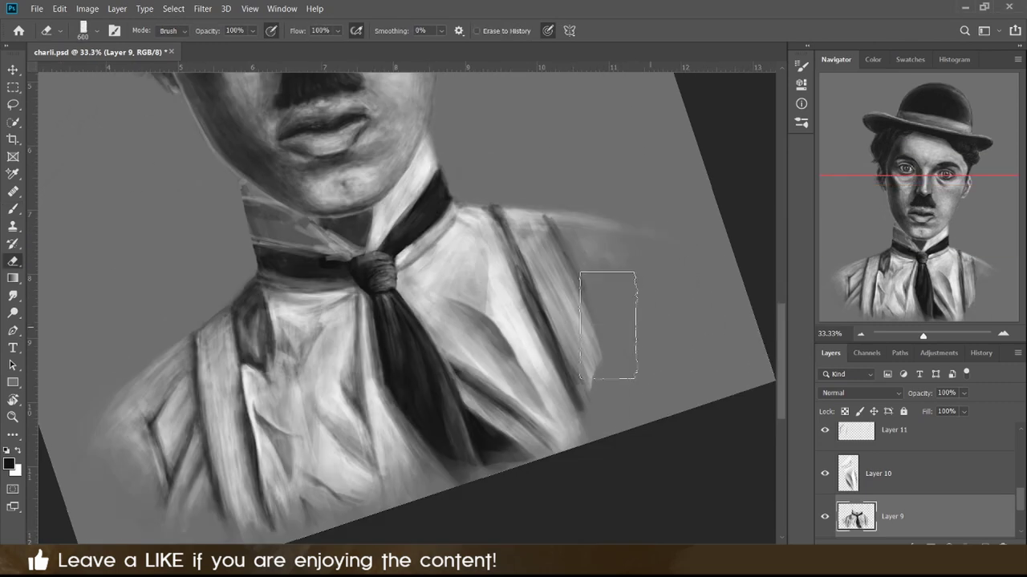
pyautogui.press('b')
pyautogui.moveTo(625, 436); pyautogui.dragTo(559, 416)
pyautogui.press('x')
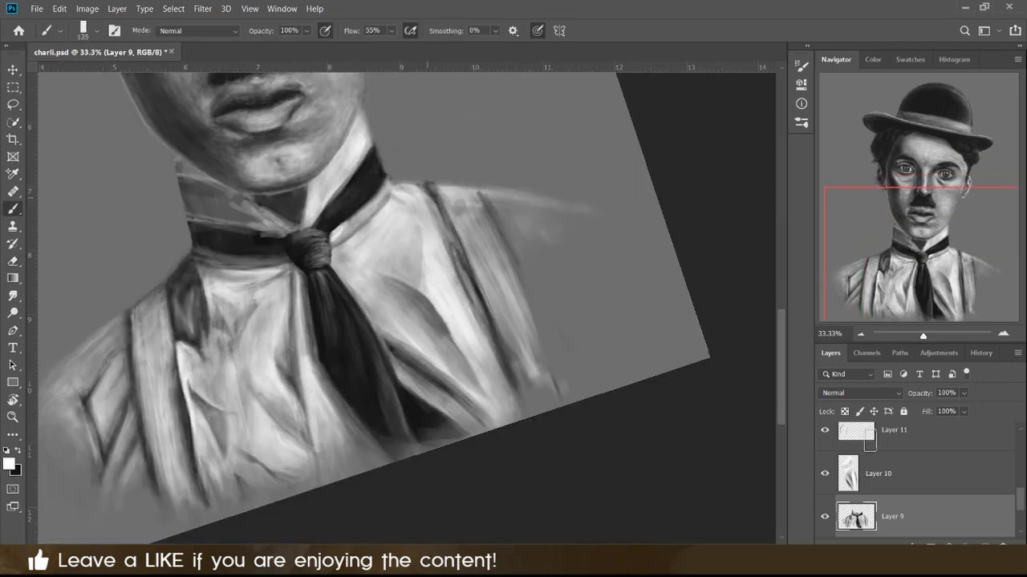
pyautogui.hotkey('alt', ']')
pyautogui.hotkey('alt', ']')
pyautogui.moveTo(473, 207); pyautogui.dragTo(562, 277)
# Paint a lighter band across the dark hat, erase part of the shading, and add a dark stroke.
pyautogui.moveTo(420, 259)
pyautogui.mouseDown()
pyautogui.moveTo(310, 340)
pyautogui.moveTo(417, 189)
pyautogui.mouseUp()
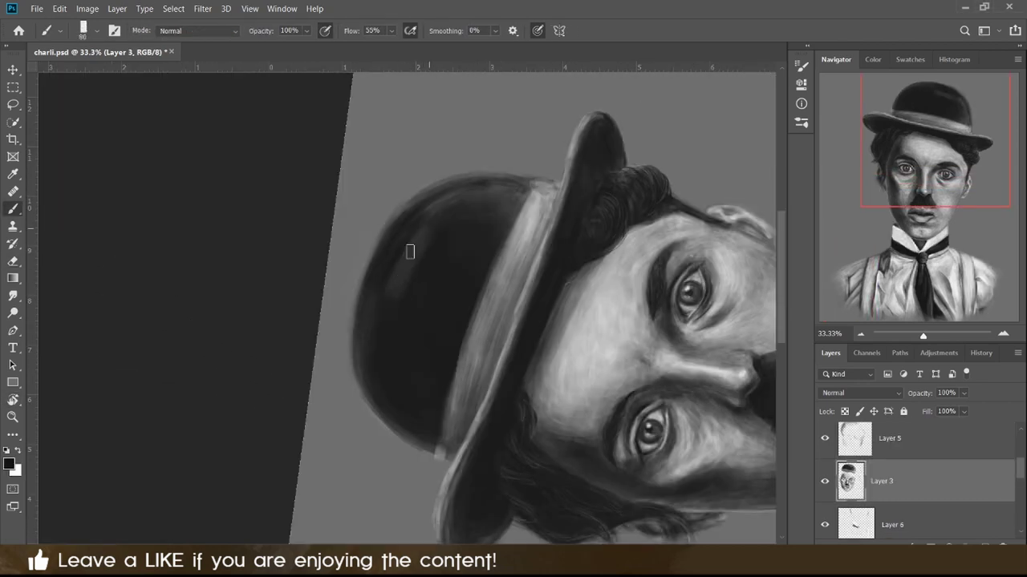
pyautogui.moveTo(410, 251); pyautogui.dragTo(378, 348)
pyautogui.press('e')
pyautogui.moveTo(400, 310)
pyautogui.mouseDown()
pyautogui.moveTo(449, 254)
pyautogui.moveTo(410, 386)
pyautogui.mouseUp()
pyautogui.press('b')
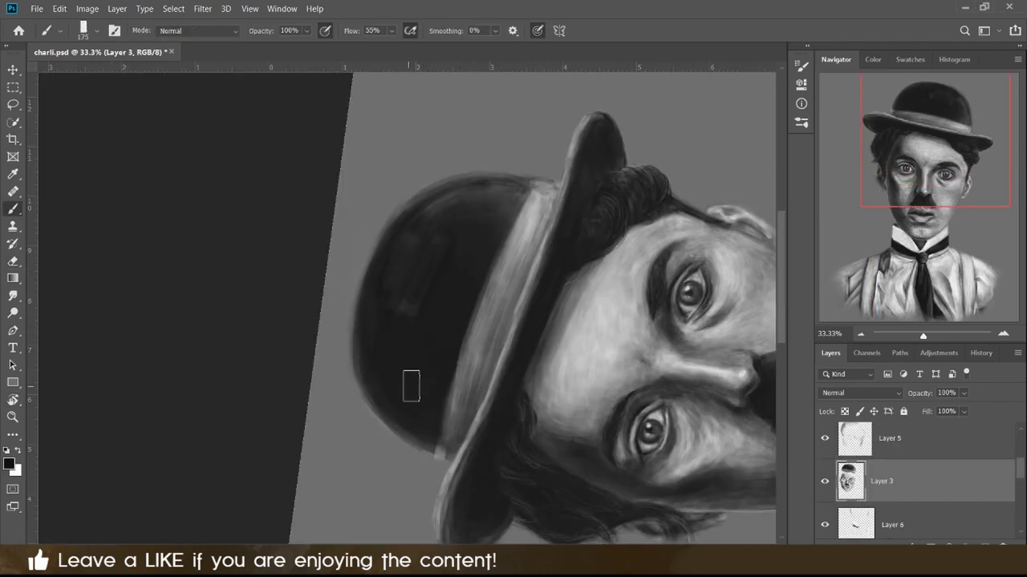
pyautogui.moveTo(462, 287); pyautogui.dragTo(419, 337)
# Straighten the view, add a new layer above Layer 3, and return to Layer 3.
pyautogui.press('r')
pyautogui.press('Escape')
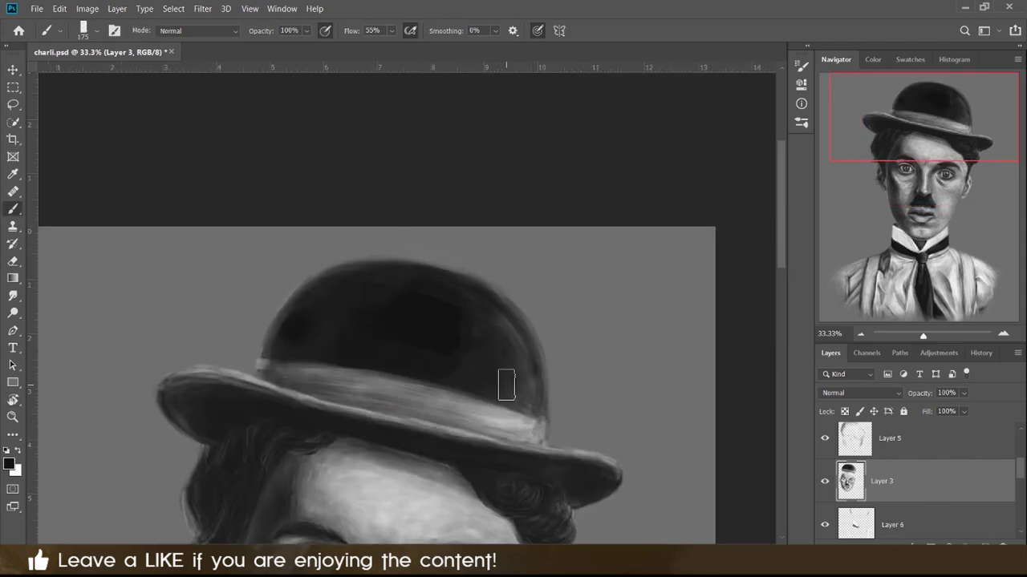
pyautogui.press('e')
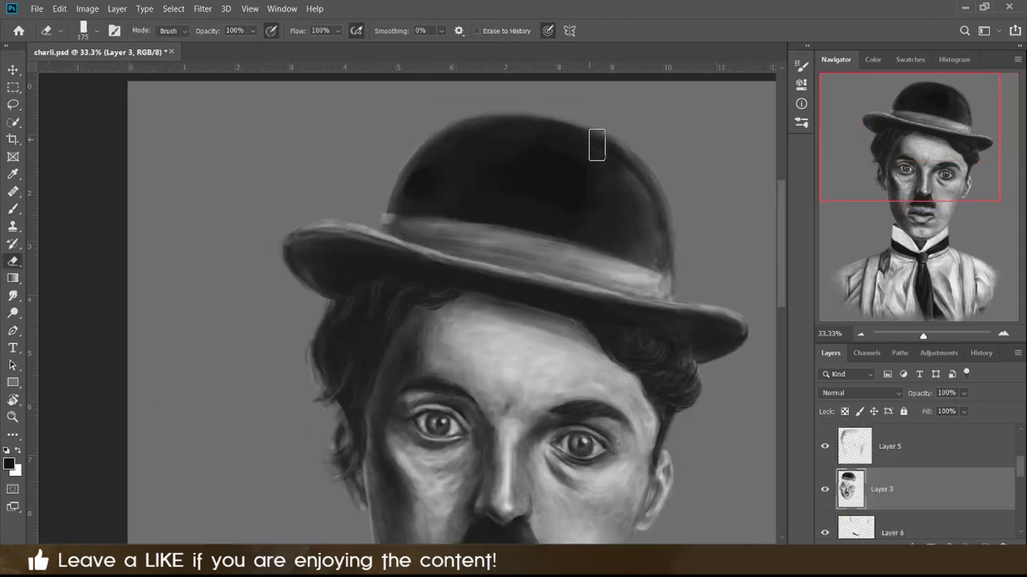
pyautogui.press('b')
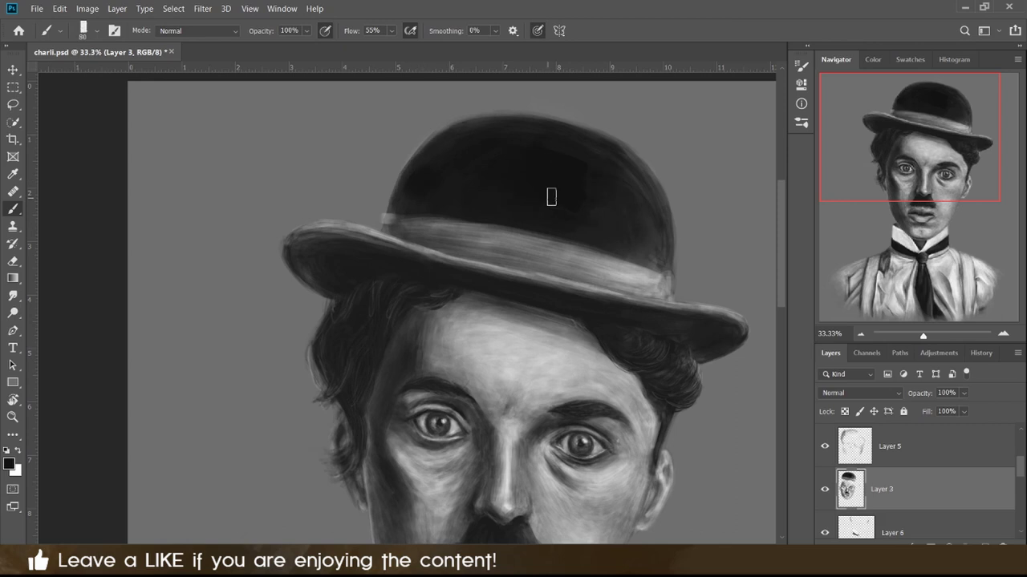
pyautogui.hotkey('ctrl', 'shift', 'alt', 'n')
pyautogui.press('x')
pyautogui.press('e')
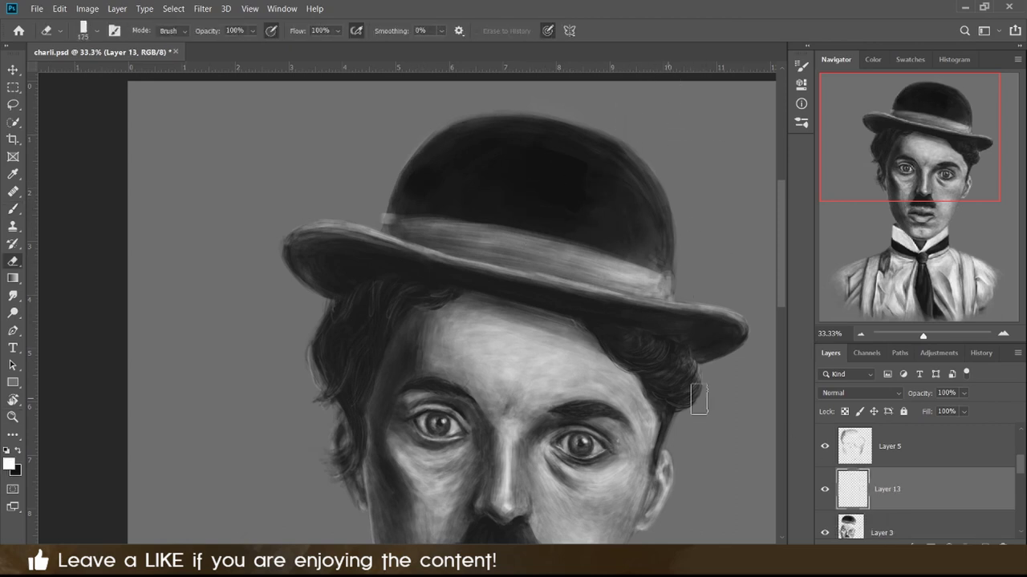
pyautogui.hotkey('alt', '[')
# Angle the view onto the hat and work on Layer 13 with black as the paint colour.
pyautogui.press('r')
pyautogui.moveTo(633, 120)
pyautogui.mouseDown()
pyautogui.moveTo(387, 230)
pyautogui.moveTo(470, 297)
pyautogui.mouseUp()
pyautogui.press('b')
pyautogui.press('x')
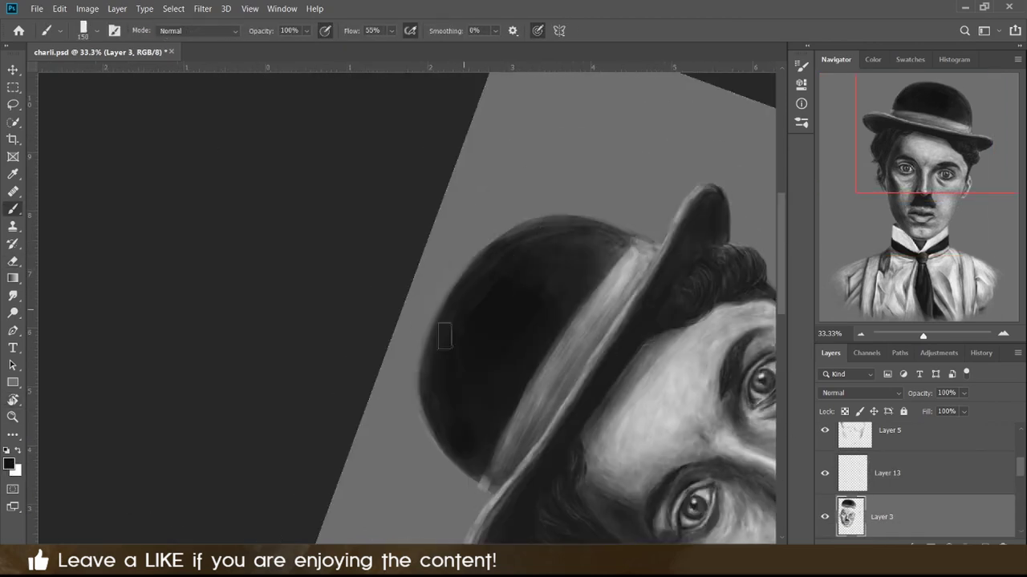
pyautogui.moveTo(538, 237); pyautogui.dragTo(531, 172)
pyautogui.hotkey('alt', ']')
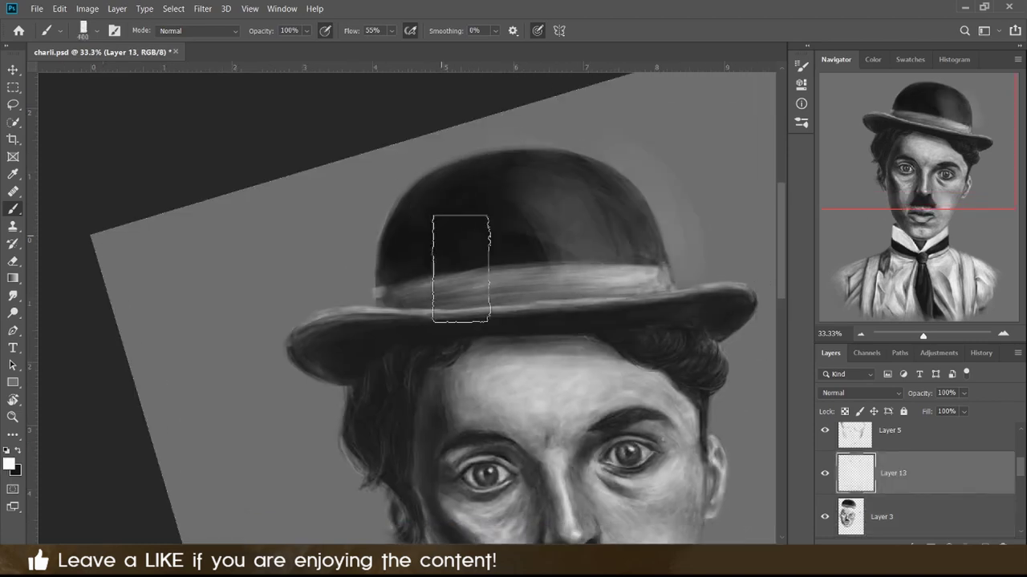
pyautogui.press('e')
pyautogui.press('x')
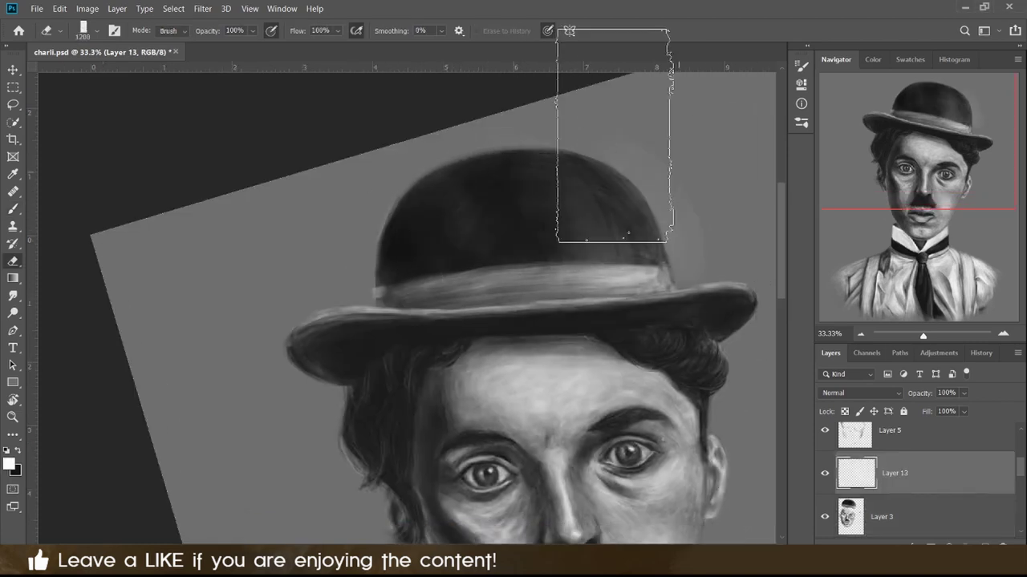
pyautogui.press('b')
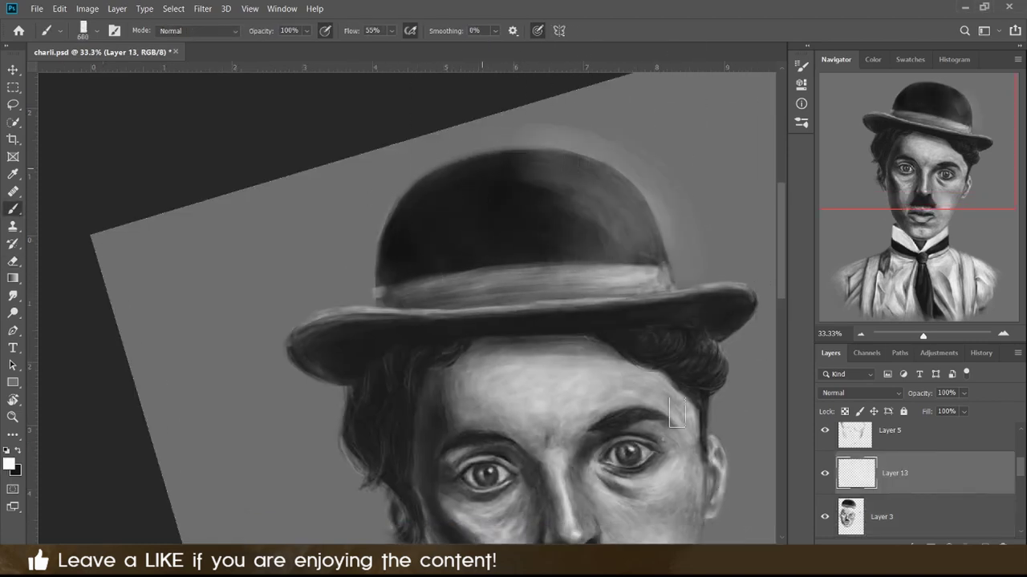
pyautogui.press('x')
# Darken the highlight on the hat dome with progressively smaller brush strokes.
pyautogui.moveTo(591, 229); pyautogui.dragTo(562, 241)
pyautogui.press('[')
pyautogui.press('[')
pyautogui.press('[')
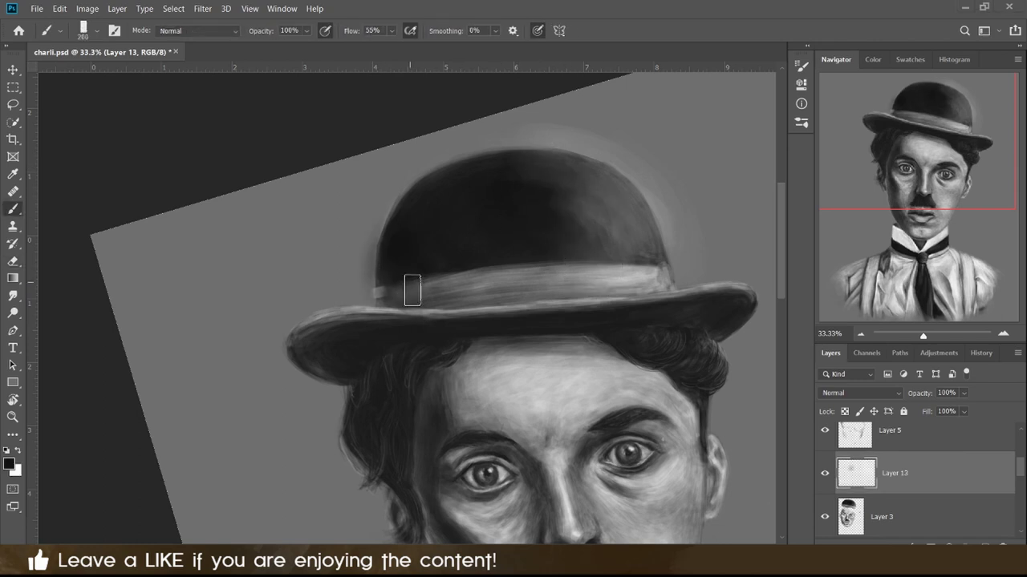
pyautogui.moveTo(413, 291); pyautogui.dragTo(374, 288)
pyautogui.press('[')
pyautogui.press('[')
pyautogui.keyDown('alt'); pyautogui.click(825, 473); pyautogui.keyUp('alt')
pyautogui.moveTo(1021, 469)
pyautogui.mouseDown()
pyautogui.moveTo(1020, 496)
pyautogui.moveTo(1020, 474)
pyautogui.mouseUp()
# On Layer 3, paint a fine stroke across the hat, then pick the hat-band layer.
pyautogui.click(882, 487)
pyautogui.press('[')
pyautogui.press('[')
pyautogui.press('[')
pyautogui.press('x')
pyautogui.moveTo(497, 281)
pyautogui.mouseDown()
pyautogui.moveTo(662, 275)
pyautogui.moveTo(389, 240)
pyautogui.mouseUp()
pyautogui.press('x')
pyautogui.scroll(1, 626, 214)
pyautogui.keyDown('ctrl'); pyautogui.keyDown('alt'); pyautogui.rightClick(621, 220); pyautogui.keyUp('alt'); pyautogui.keyUp('ctrl')
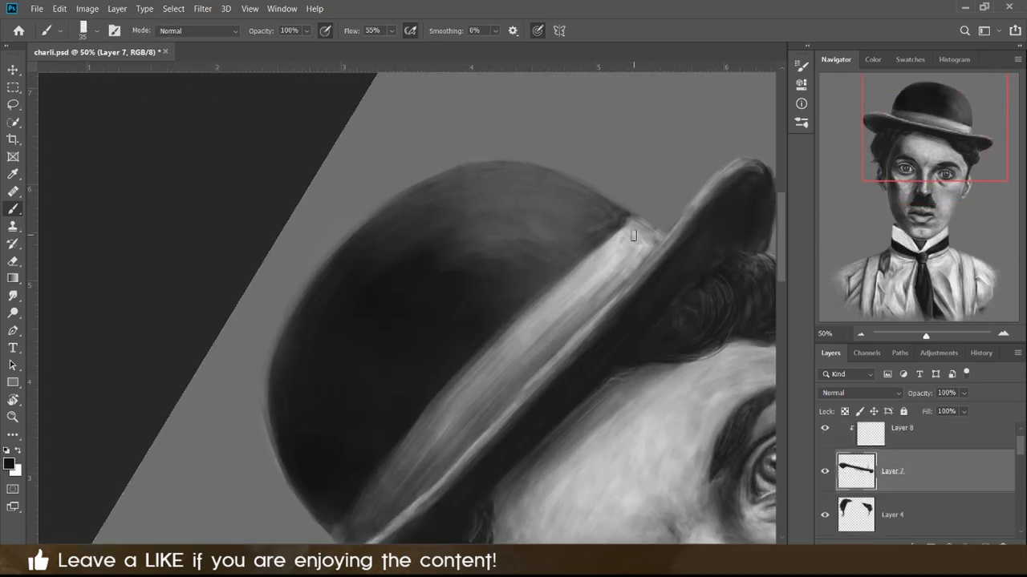
# Brighten the brim's upper edge, then try a light hat-band stroke on a new layer and undo it.
pyautogui.moveTo(633, 235); pyautogui.dragTo(635, 222)
pyautogui.keyDown('ctrl'); pyautogui.keyDown('alt'); pyautogui.rightClick(626, 229); pyautogui.keyUp('alt'); pyautogui.keyUp('ctrl')
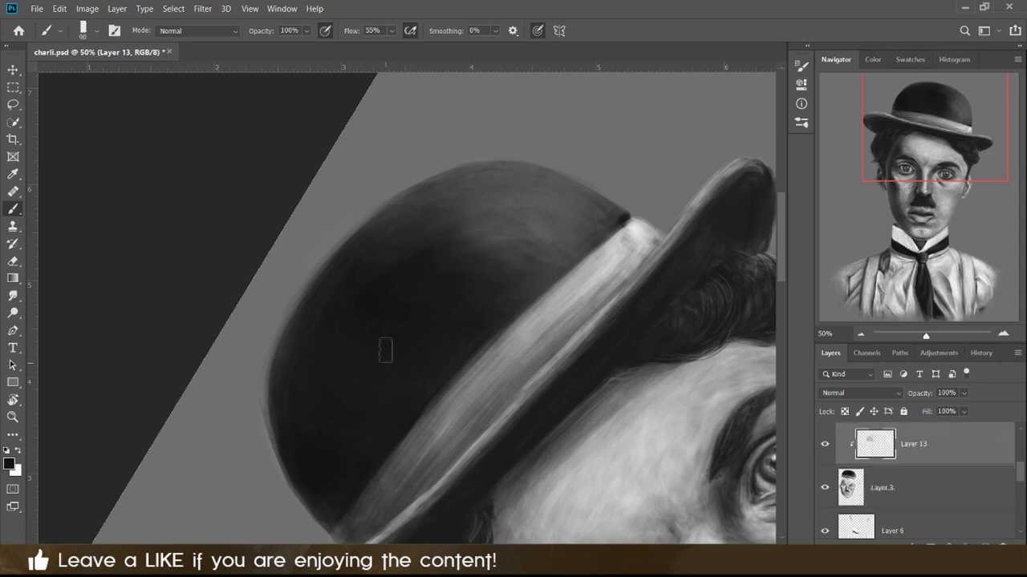
pyautogui.hotkey('ctrl', 'shift', 'alt', 'n')
pyautogui.press('x')
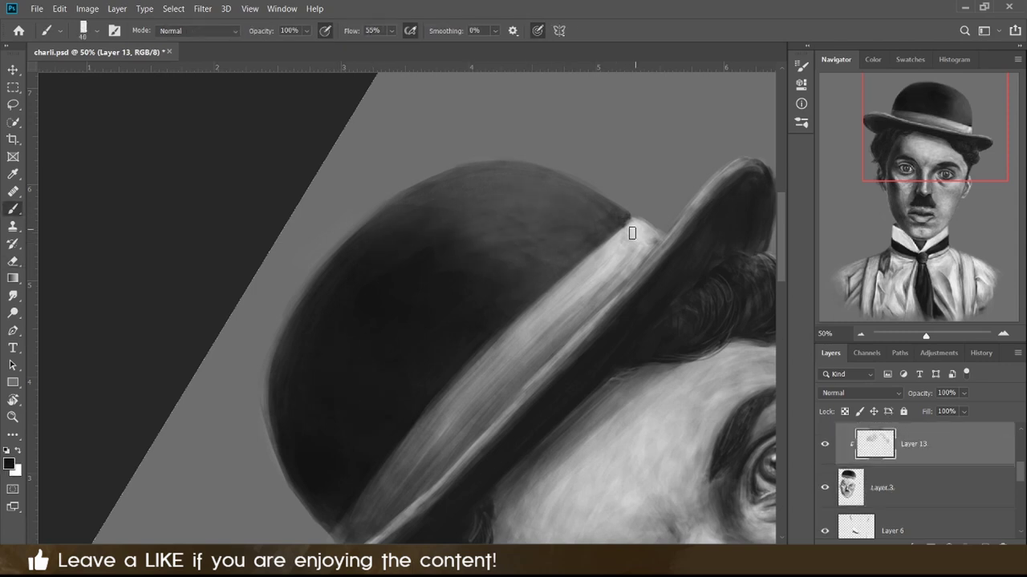
pyautogui.hotkey('ctrl', 'shift', 'alt', 'n')
pyautogui.moveTo(535, 231); pyautogui.dragTo(482, 451)
pyautogui.hotkey('ctrl', 'z')
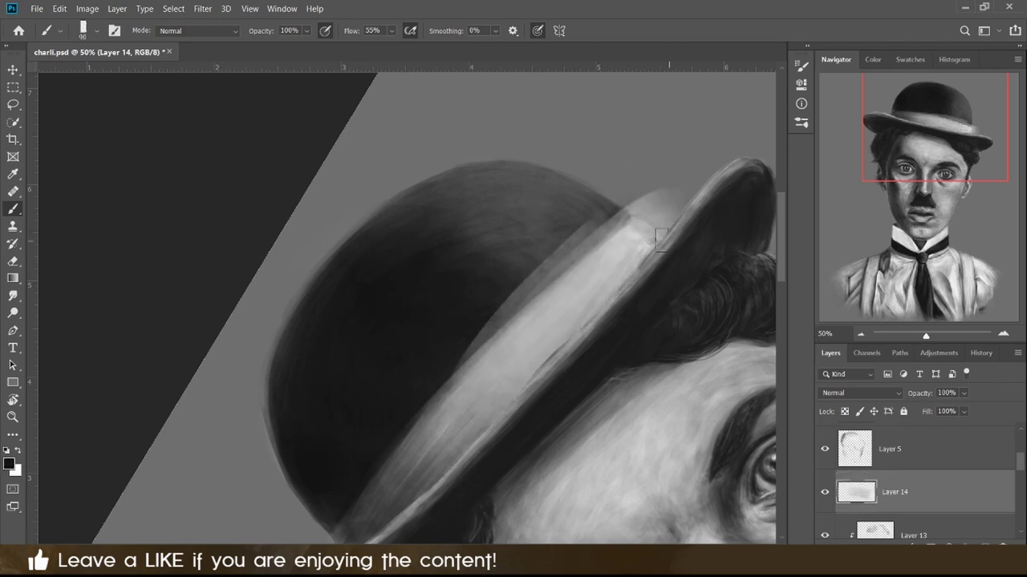
# Zoom out to the whole hat, enlarge the brush, and restore the deleted new layer.
pyautogui.press('x')
pyautogui.hotkey('ctrl', '-')
pyautogui.press('Delete')
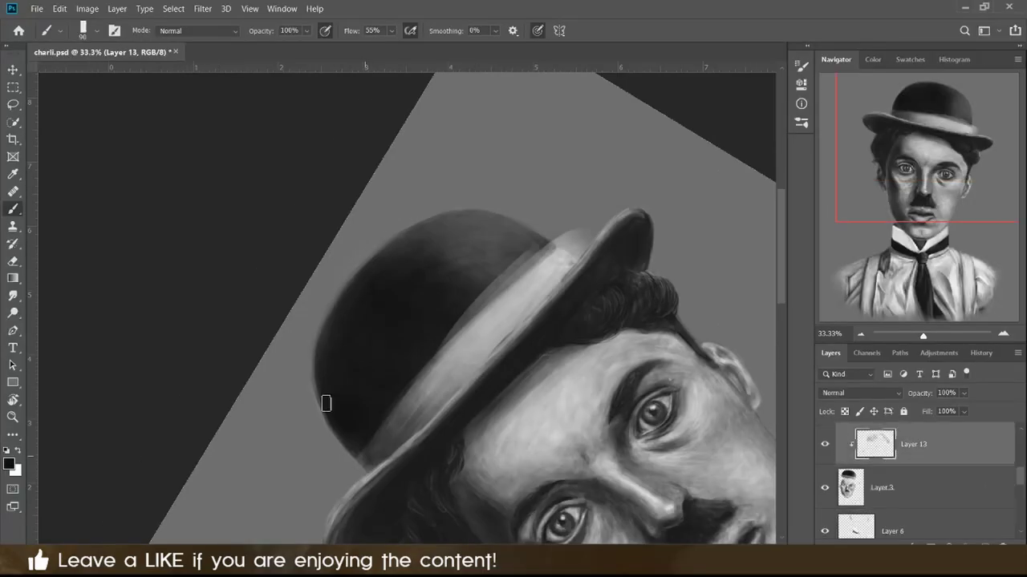
pyautogui.press('x')
pyautogui.press(']')
pyautogui.press(']')
pyautogui.press(']')
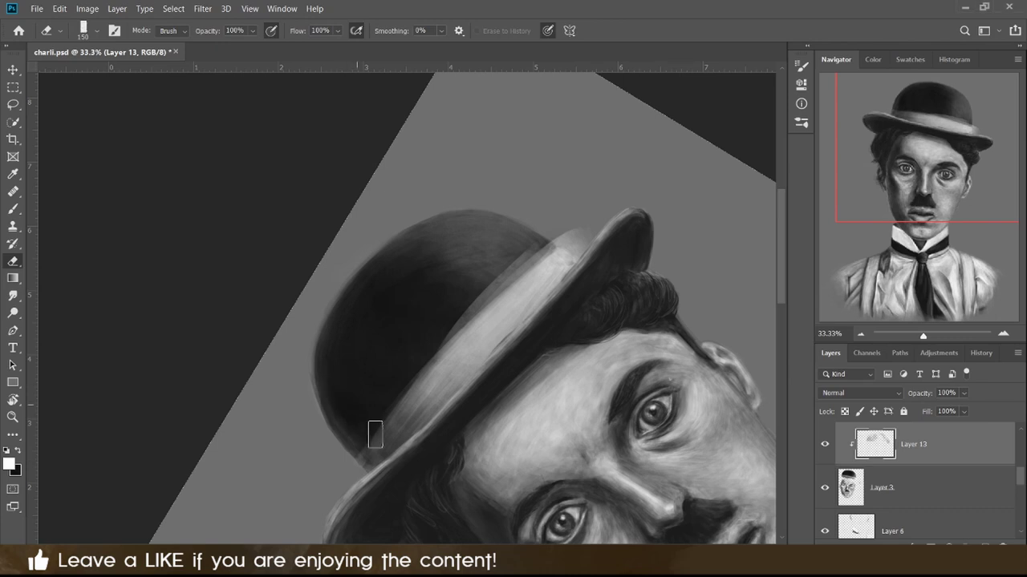
pyautogui.press(']')
pyautogui.press(']')
pyautogui.press(']')
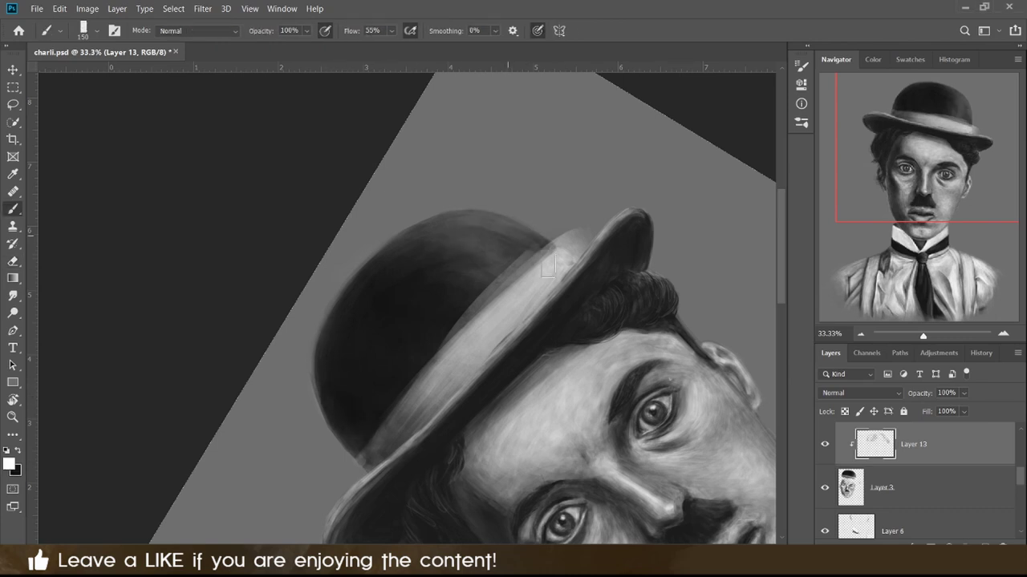
pyautogui.press('e')
pyautogui.hotkey('ctrl', 'z')
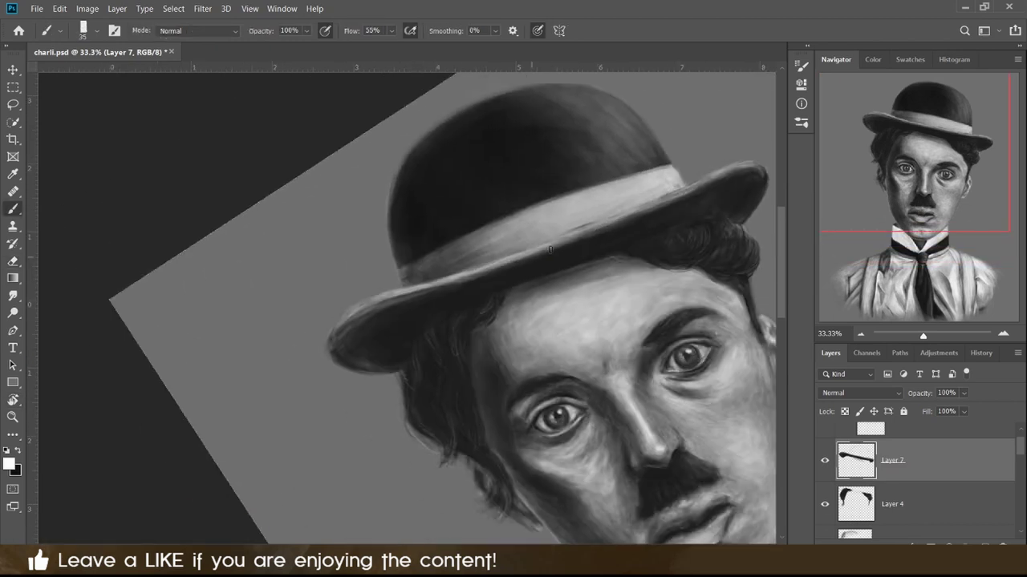
# Paint light strokes along the brim, then a dark shadow under it on a new layer.
pyautogui.moveTo(545, 250); pyautogui.dragTo(714, 178)
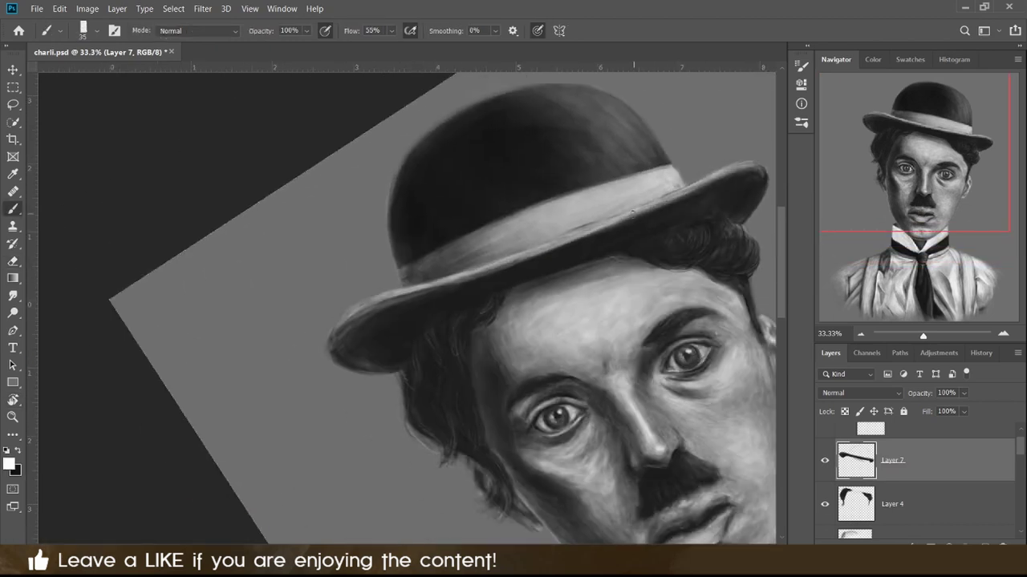
pyautogui.moveTo(368, 315); pyautogui.dragTo(356, 330)
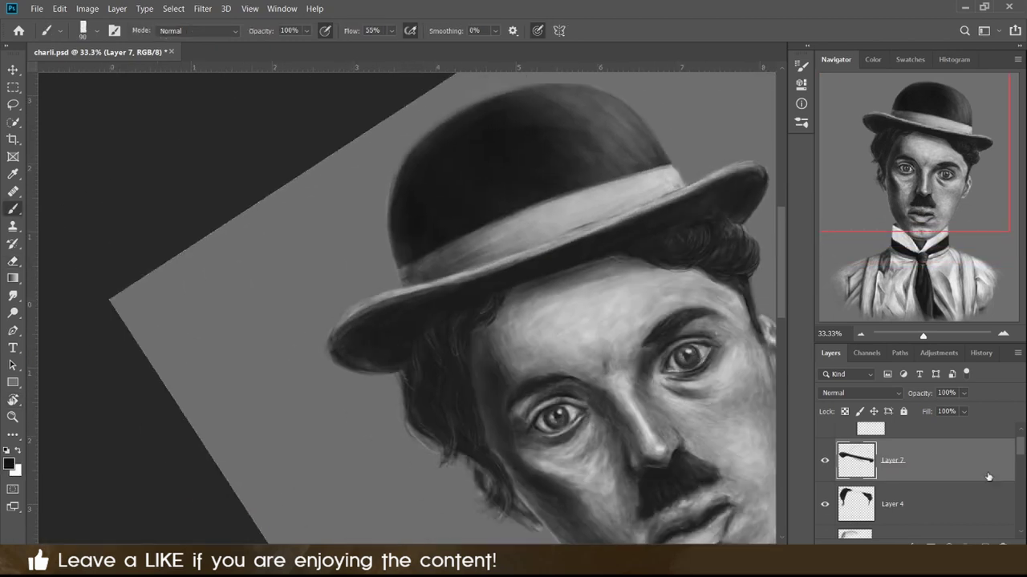
pyautogui.click(987, 547)
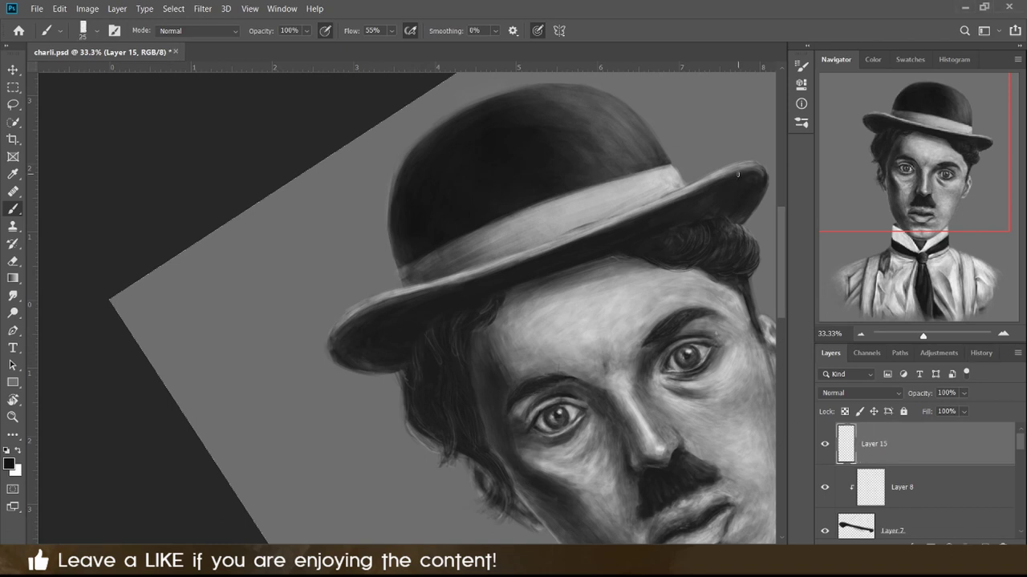
pyautogui.press(']')
pyautogui.press(']')
pyautogui.press(']')
pyautogui.press(']')
pyautogui.press(']')
pyautogui.press(']')
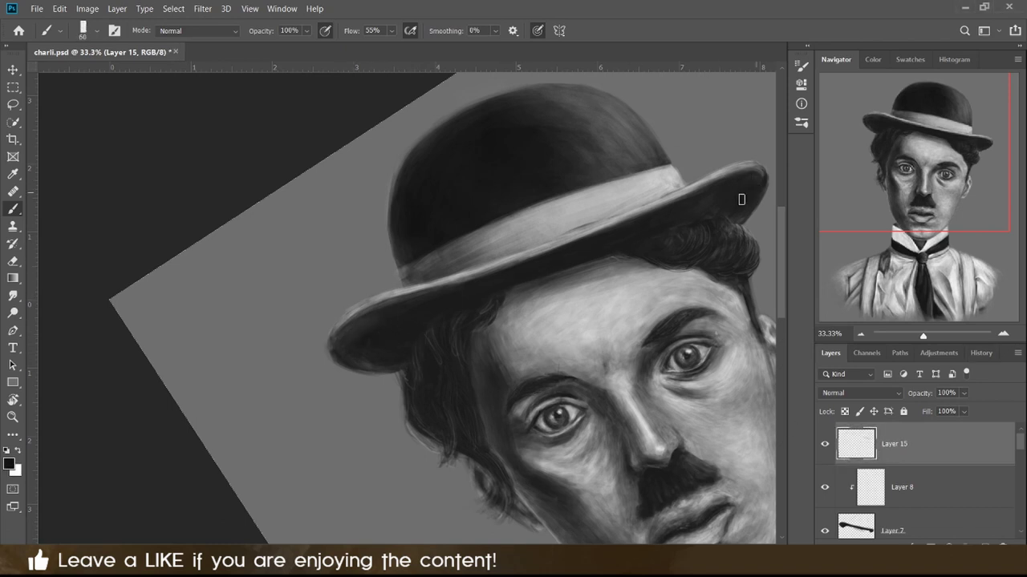
pyautogui.moveTo(421, 316); pyautogui.dragTo(383, 341)
pyautogui.press('[')
pyautogui.press('[')
pyautogui.press('x')
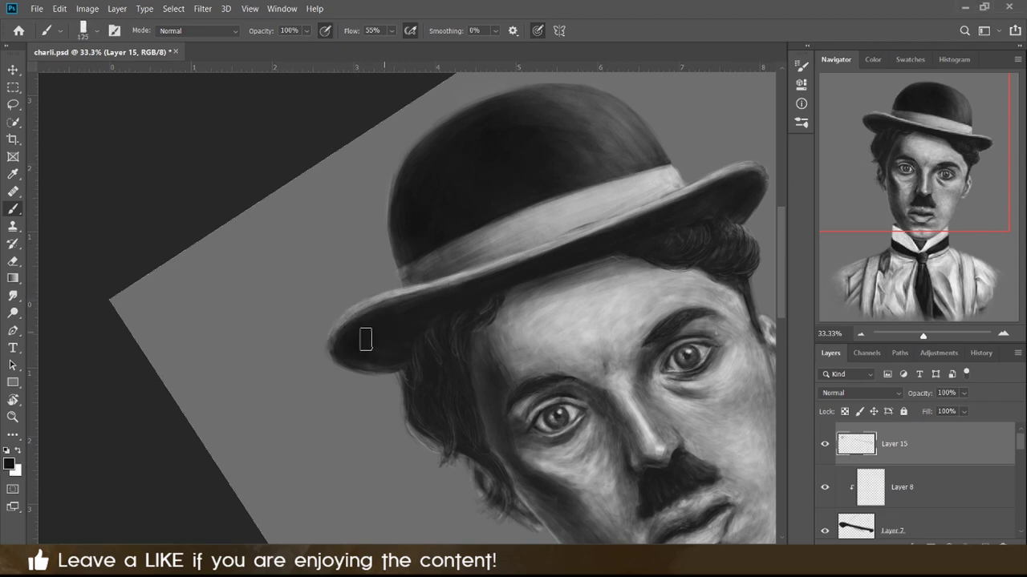
pyautogui.press('x')
# Lasso-select the underside of the brim, shade inside the selection, and deselect.
pyautogui.press('l')
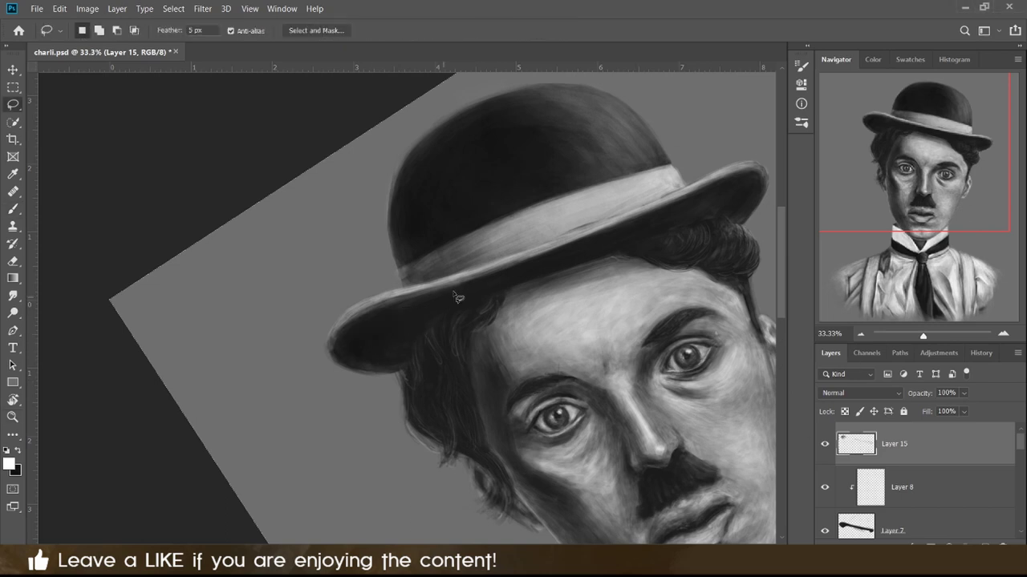
pyautogui.moveTo(369, 379); pyautogui.dragTo(396, 291)
pyautogui.press('b')
pyautogui.moveTo(345, 345); pyautogui.dragTo(401, 309)
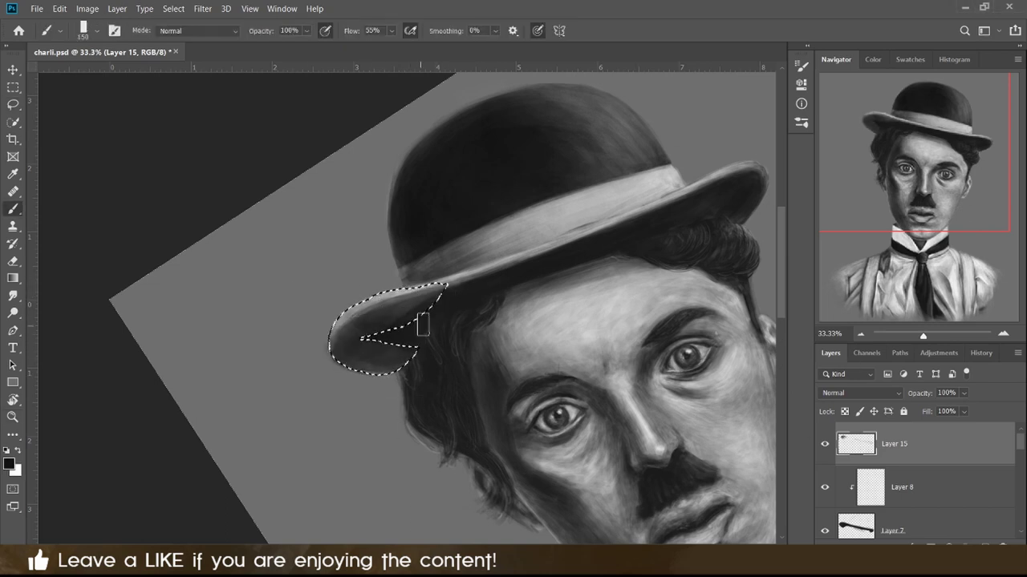
pyautogui.press('x')
pyautogui.hotkey('ctrl', 'd')
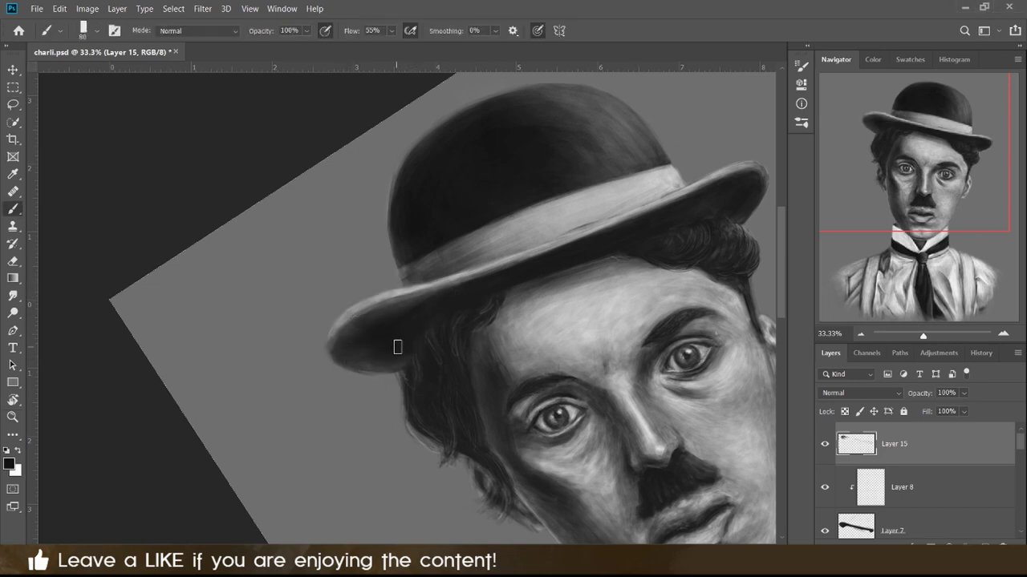
# Reset brush size and colours, make Layer 3 active, and fit the whole portrait in view.
pyautogui.press('x')
pyautogui.press(']')
pyautogui.press(']')
pyautogui.press(']')
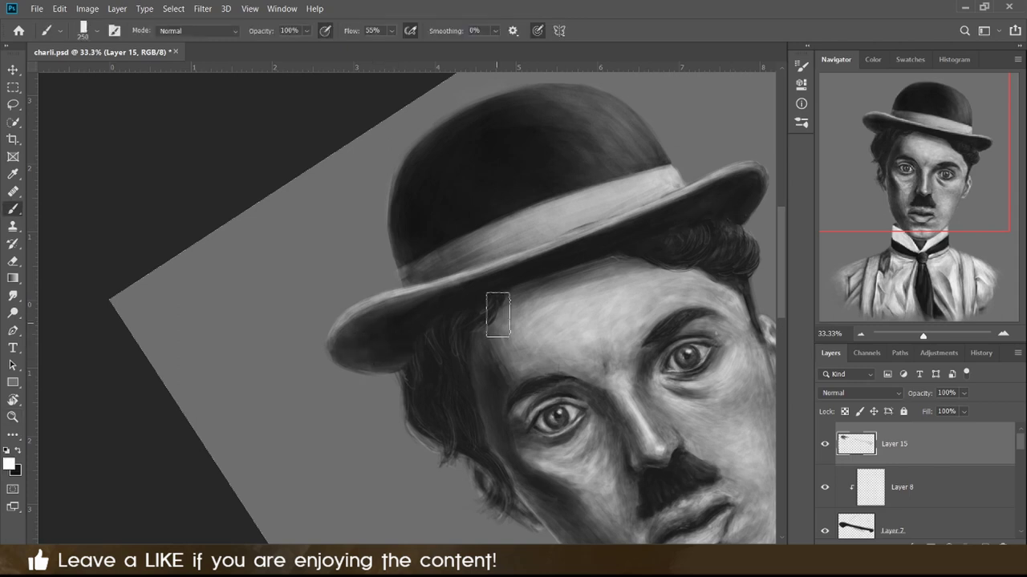
pyautogui.press('x')
pyautogui.press('[')
pyautogui.press('[')
pyautogui.press('[')
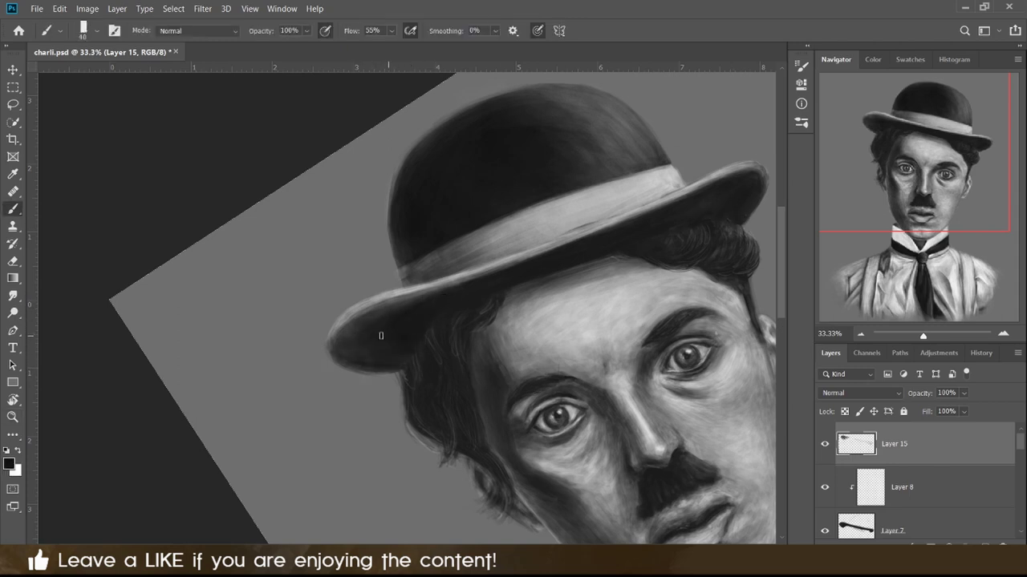
pyautogui.press('e')
pyautogui.scroll(-3, 939, 505)
pyautogui.click(882, 444)
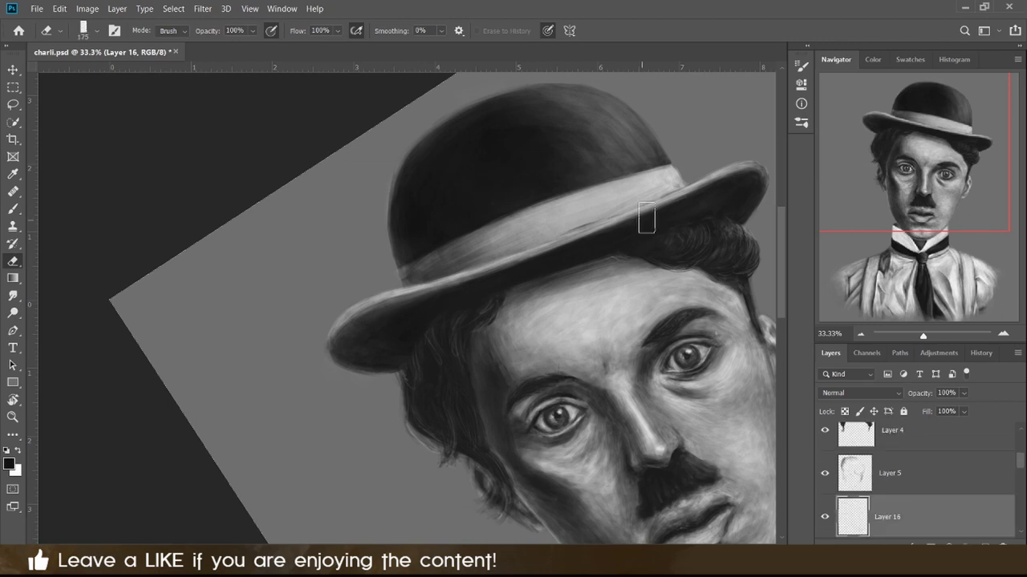
pyautogui.press('b')
pyautogui.hotkey('ctrl', '0')
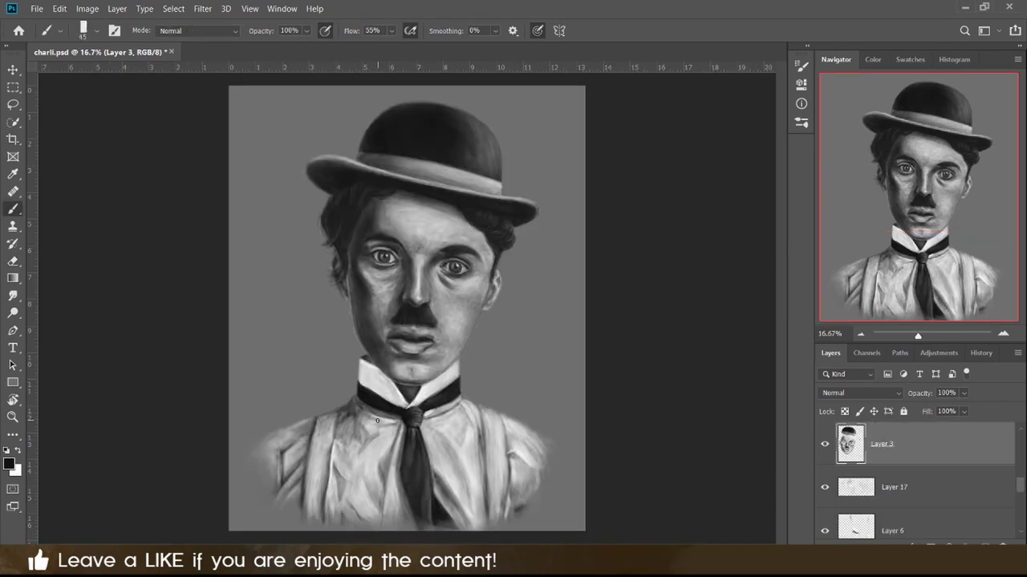
# Add Layer 18 above Layer 17 for face touch-ups and zoom in on the face.
pyautogui.hotkey('alt', '[')
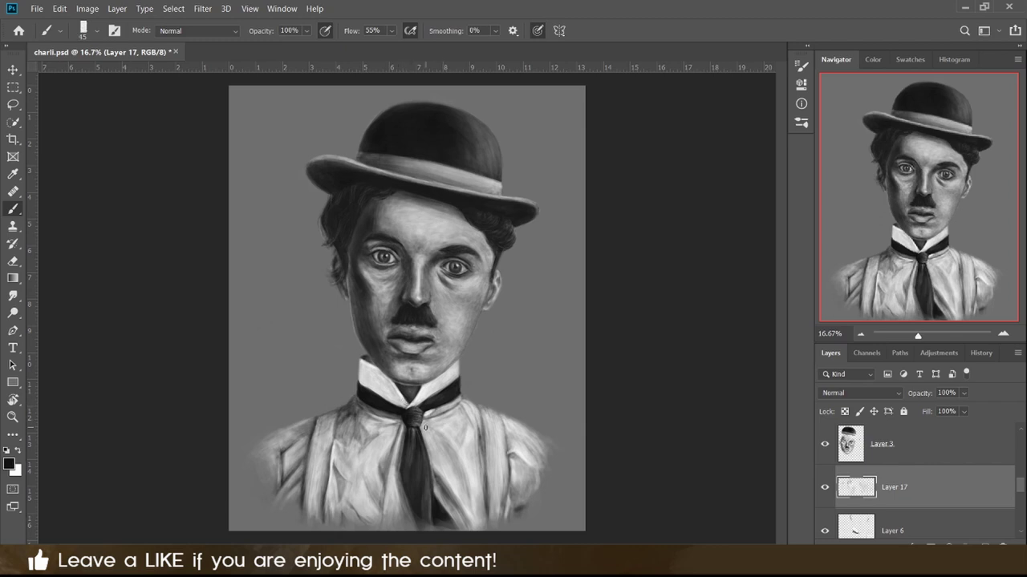
pyautogui.press('[')
pyautogui.press('[')
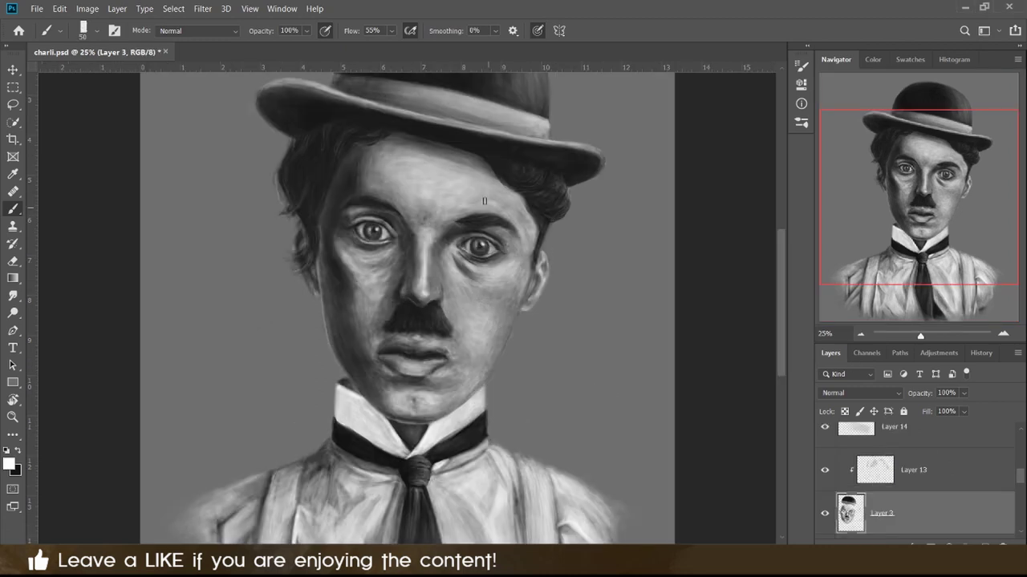
pyautogui.press(']')
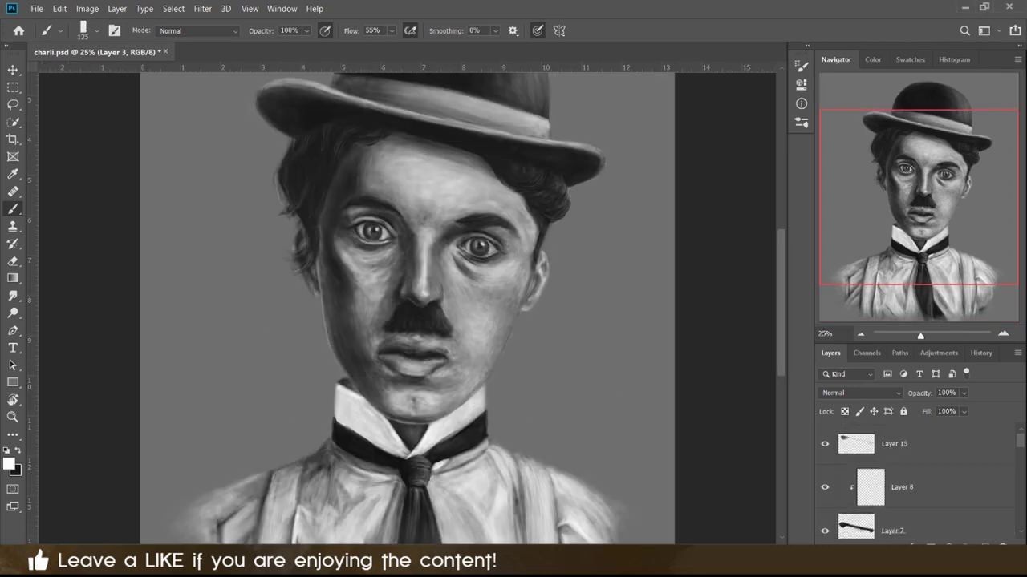
pyautogui.hotkey('ctrl', 'shift', 'alt', 'n')
pyautogui.press(']')
pyautogui.press('x')
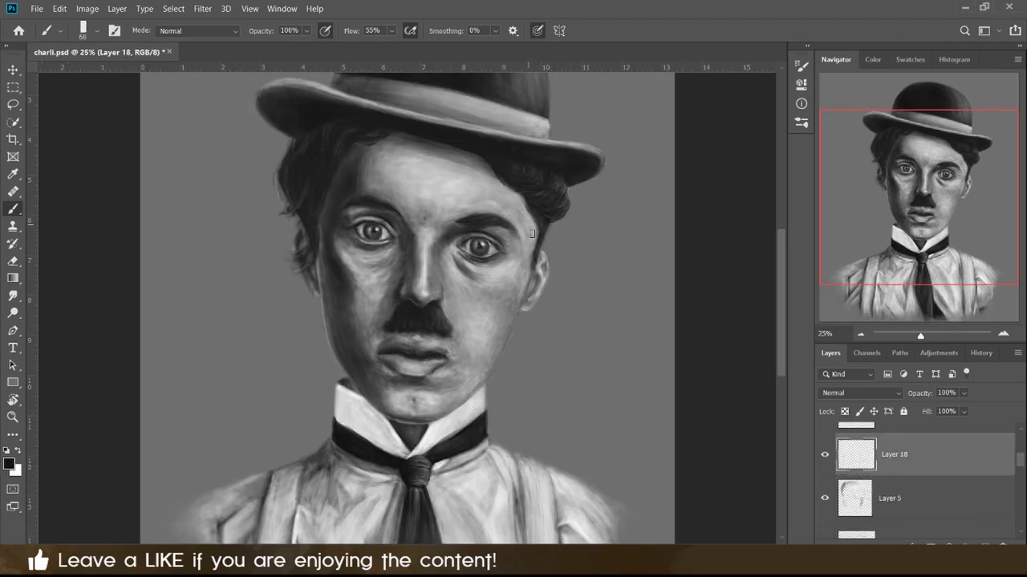
pyautogui.press('x')
pyautogui.hotkey('ctrl', '+')
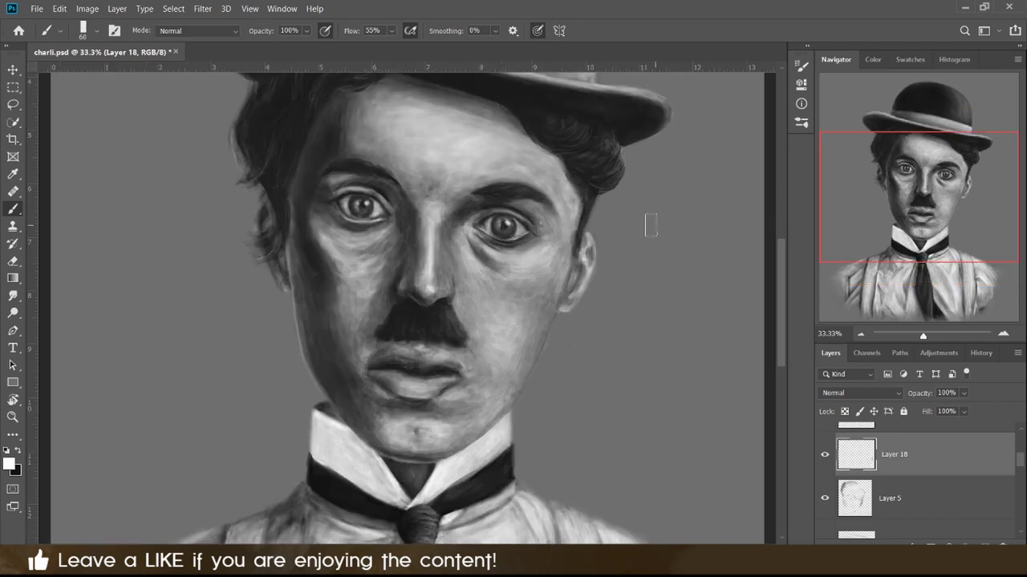
# Zoom closer on the eyes and paint fine black and white touches around eyes and cheek.
pyautogui.press('x')
pyautogui.press('[')
pyautogui.press('[')
pyautogui.press('[')
pyautogui.press('x')
pyautogui.press(']')
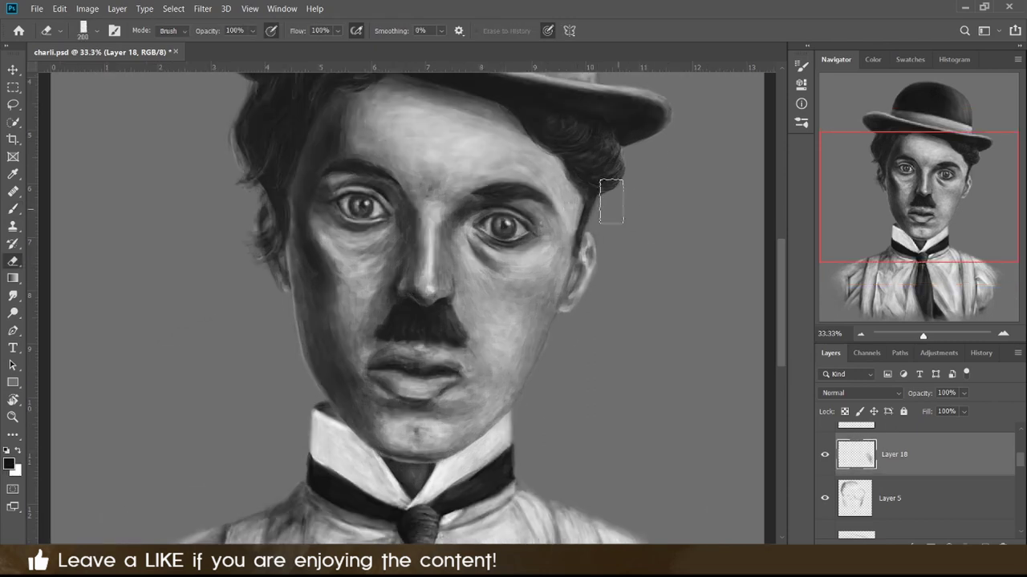
pyautogui.press('x')
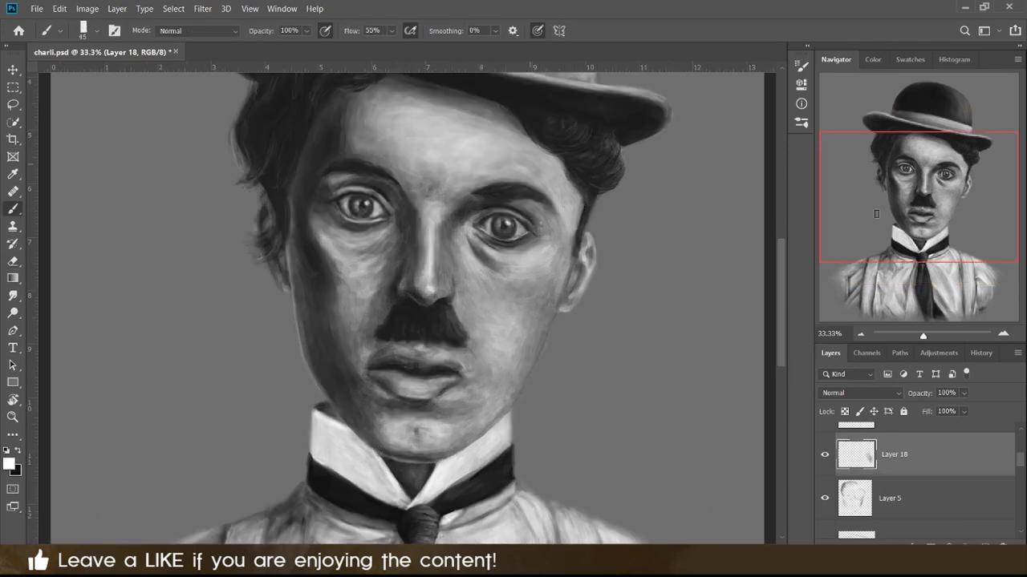
pyautogui.hotkey('ctrl', '+')
pyautogui.press('[')
pyautogui.press('[')
pyautogui.press('[')
pyautogui.press('x')
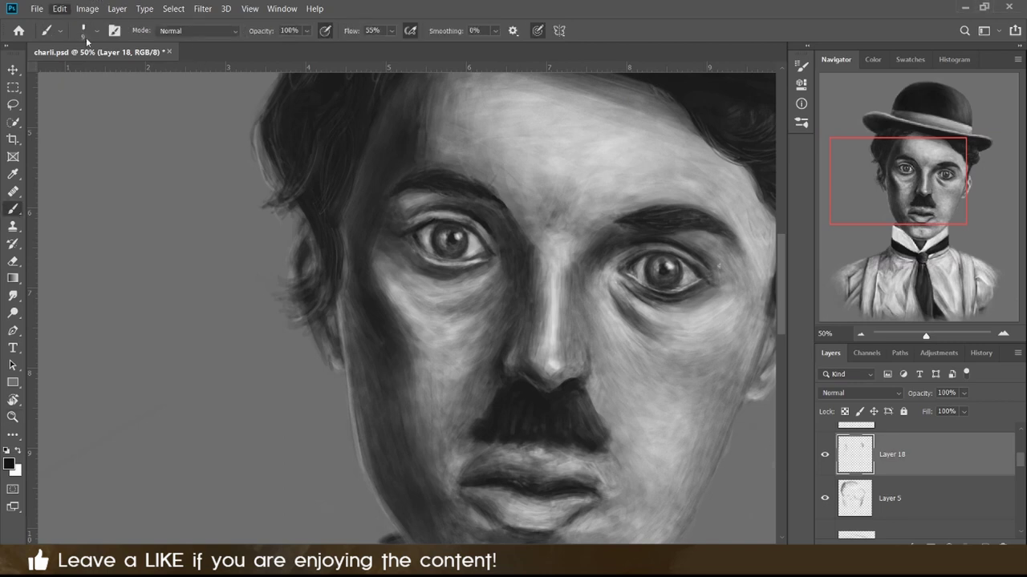
pyautogui.scroll(3, 135, 267)
pyautogui.scroll(-3, 320, 264)
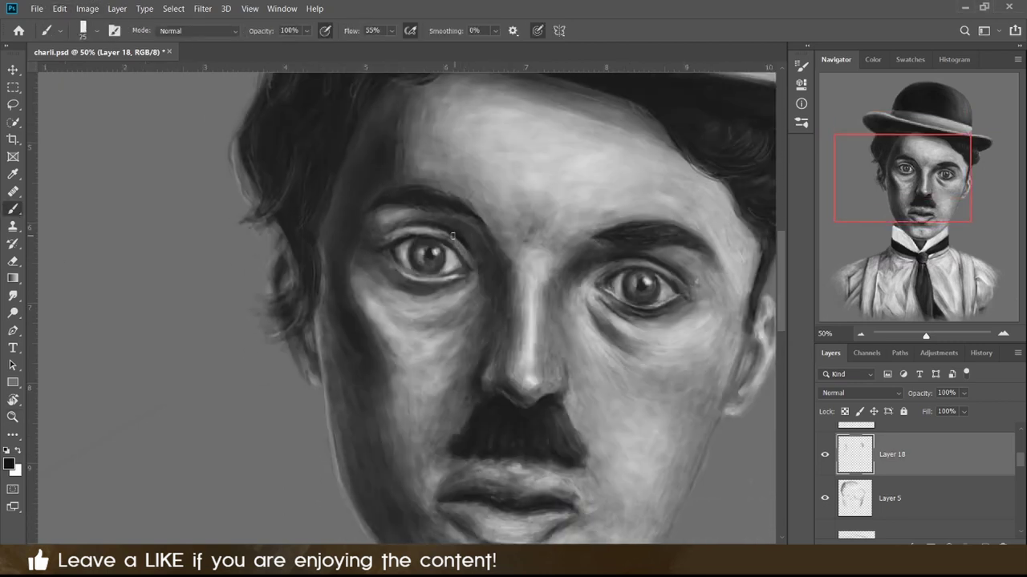
pyautogui.press('x')
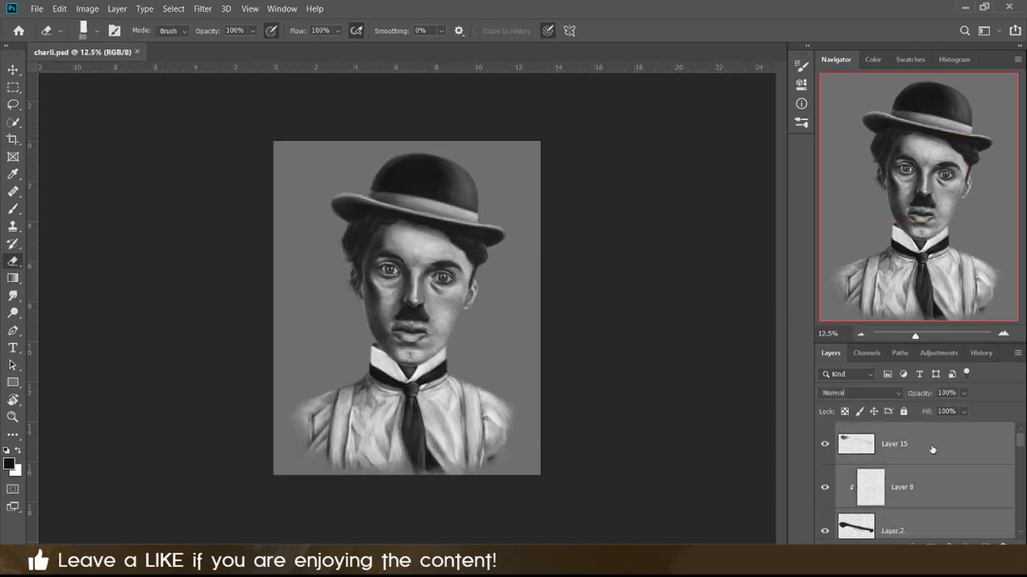
# Preview a black background fill, then try Soft Light on the charli group and undo it.
pyautogui.click(839, 430)
pyautogui.hotkey('alt', 'BackSpace')
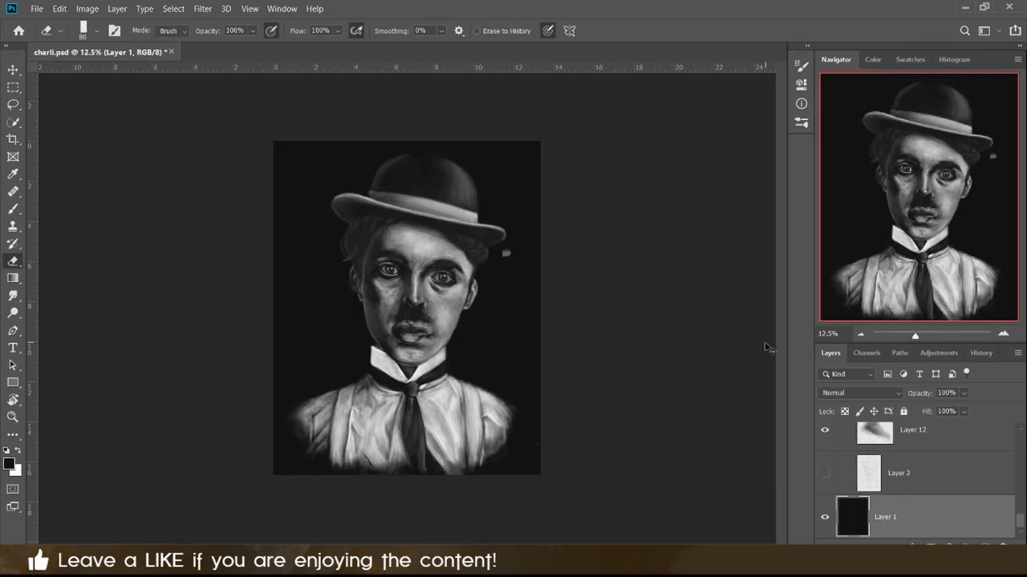
pyautogui.scroll(3, 882, 481)
pyautogui.scroll(2, 882, 481)
pyautogui.scroll(2, 828, 495)
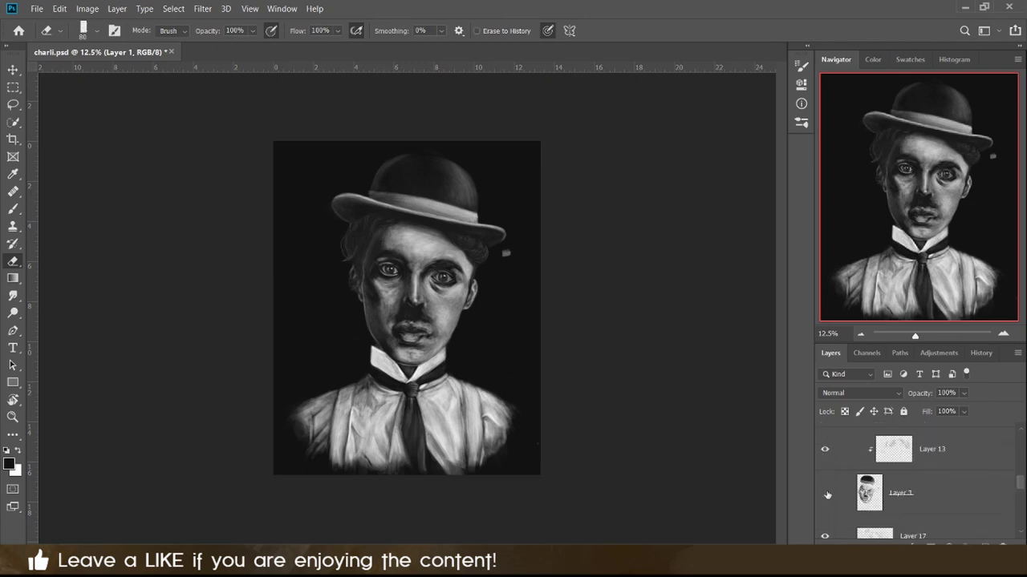
pyautogui.press(']')
pyautogui.press(']')
pyautogui.press(']')
pyautogui.click(838, 493)
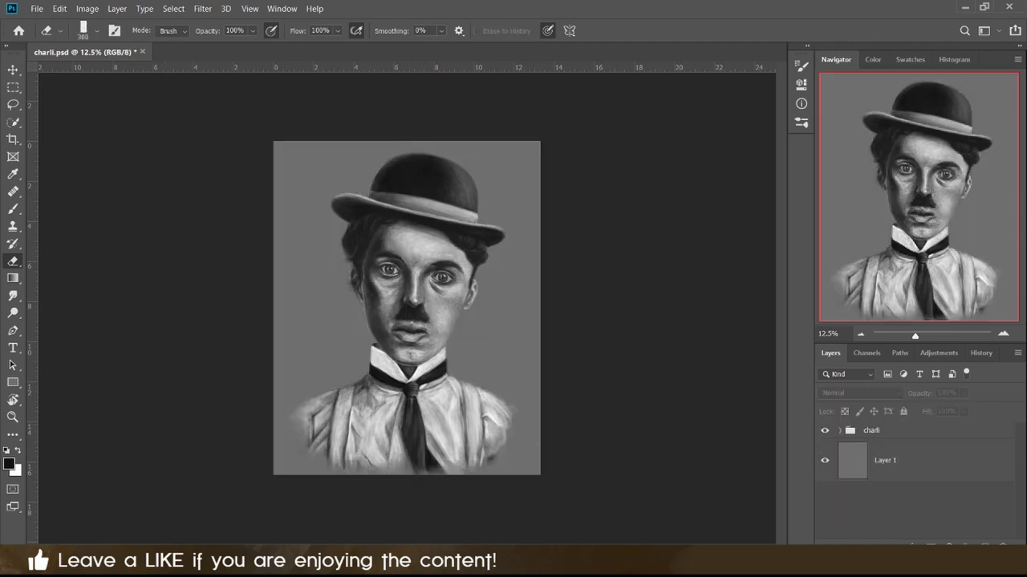
pyautogui.click(852, 393)
pyautogui.hotkey('ctrl', 'z')
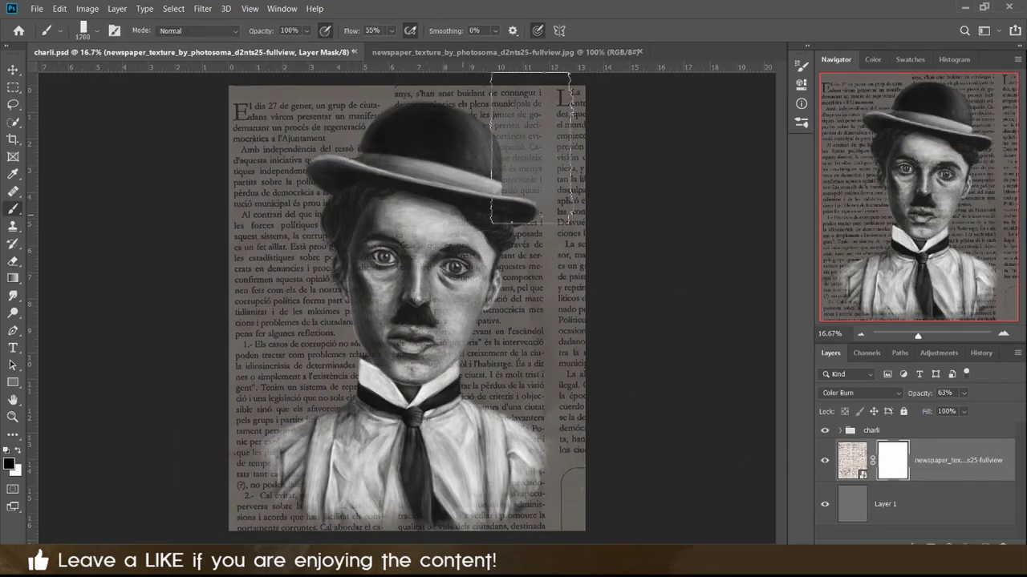
# Paint the mask black to hide the newspaper over the figure, revealing it along the hat edge.
pyautogui.moveTo(529, 148)
pyautogui.mouseDown()
pyautogui.moveTo(358, 223)
pyautogui.moveTo(359, 446)
pyautogui.mouseUp()
pyautogui.press('x')
pyautogui.moveTo(370, 109); pyautogui.dragTo(321, 350)
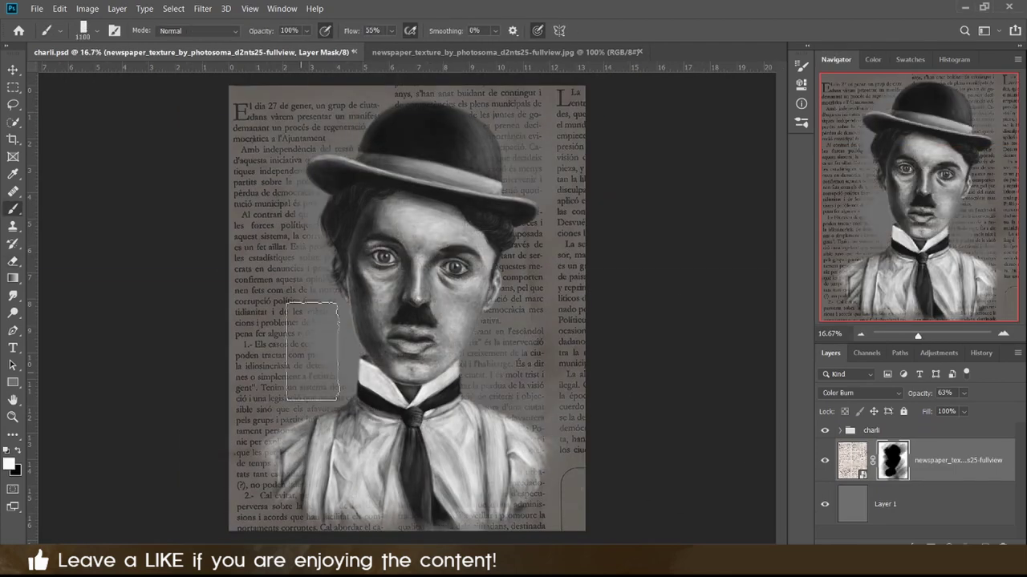
pyautogui.press('x')
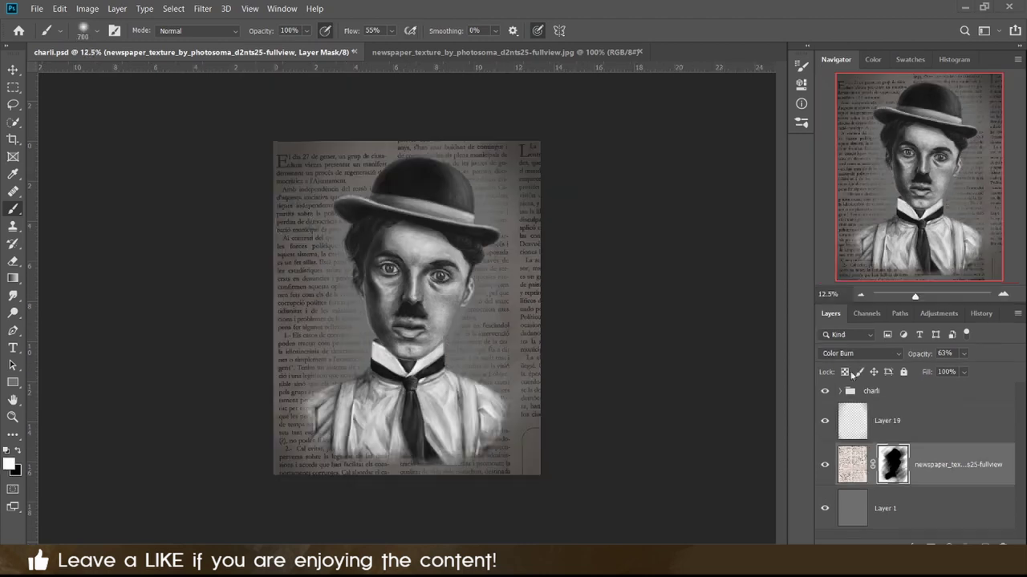